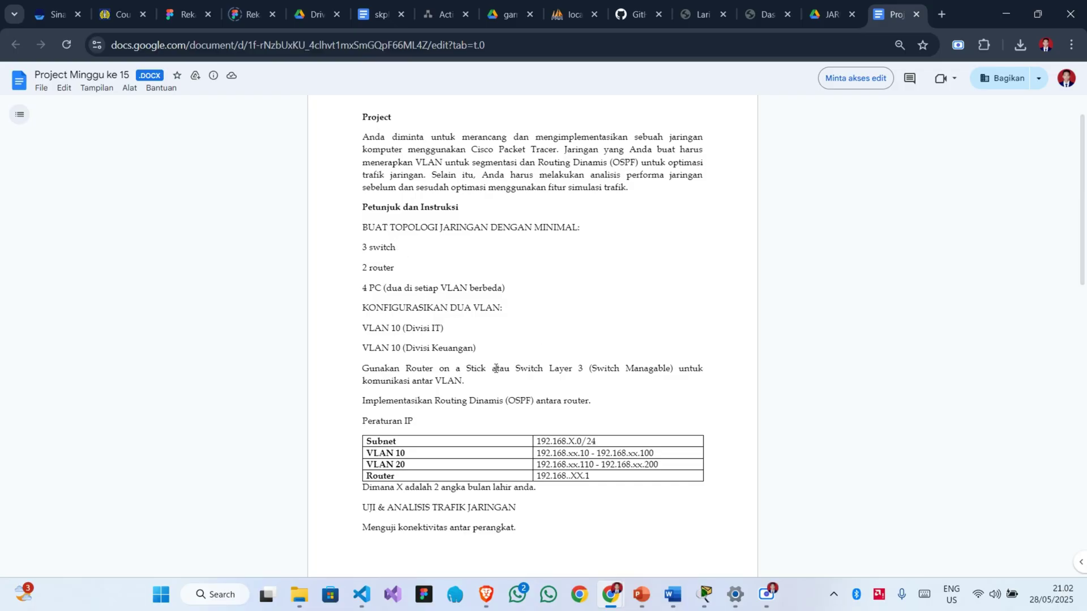
Read through the project brief's VLAN, routing, IP addressing and video requirements.
scroll(496, 369, "down", 2)
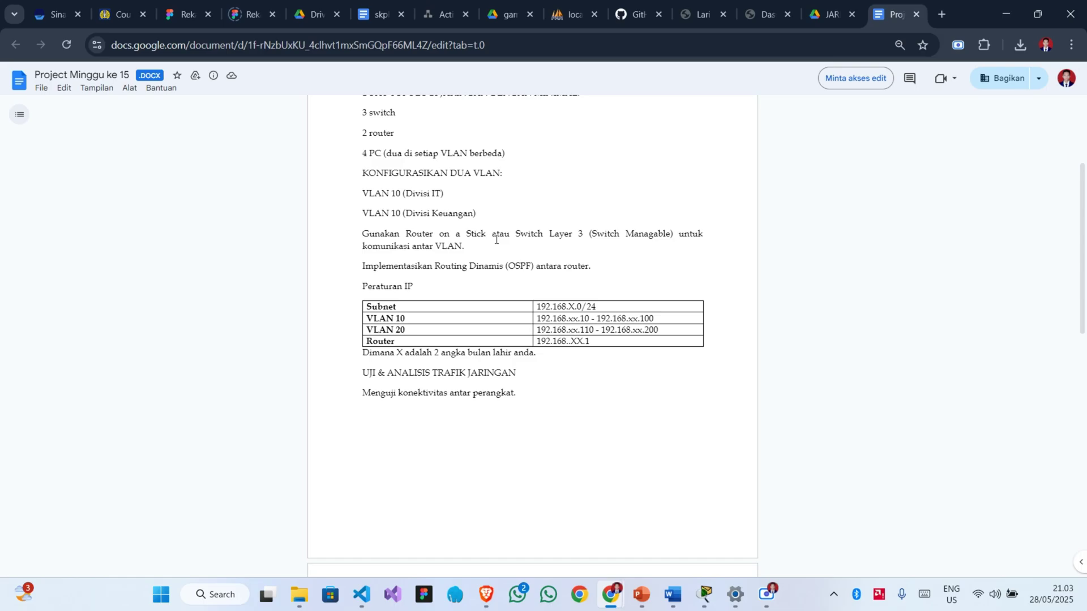
scroll(515, 376, "down", 1)
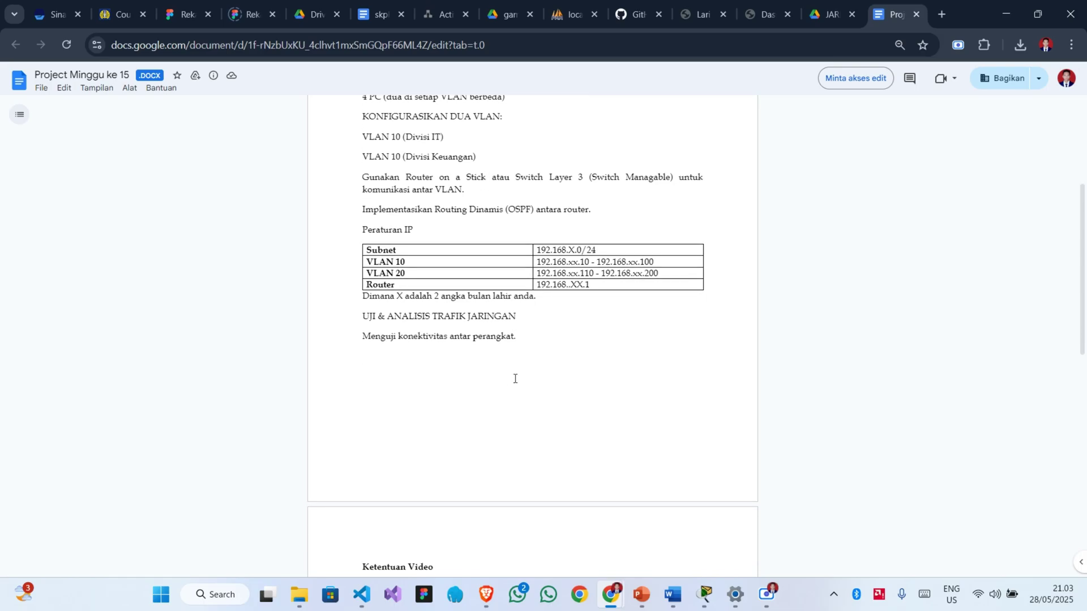
scroll(514, 378, "down", 3)
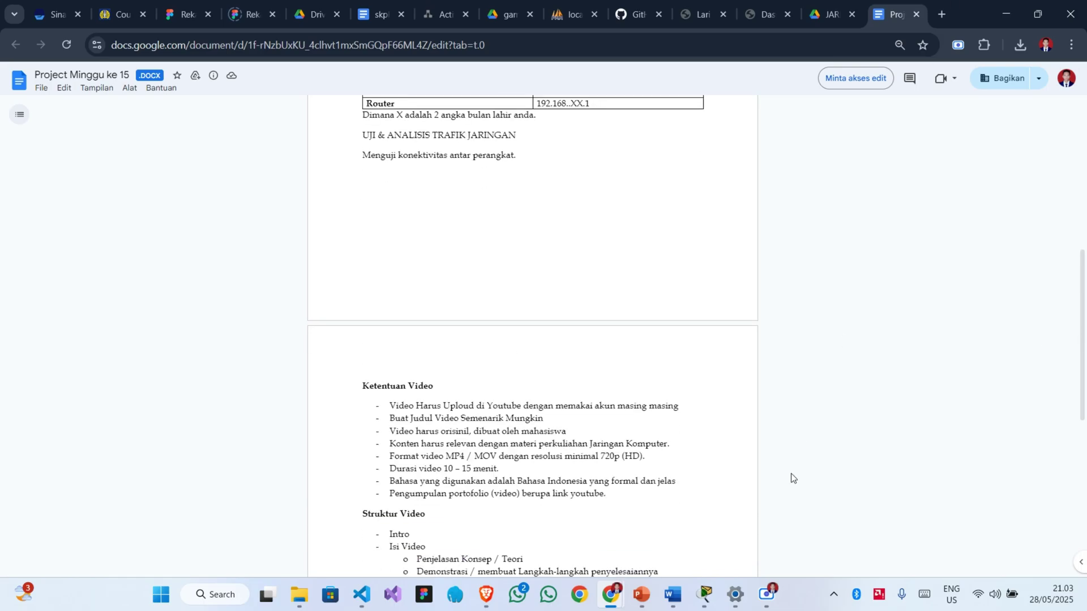
Switch to Cisco Packet Tracer and bring Router0's CLI into global configuration mode, declining the initial configuration dialog.
left_click(706, 595)
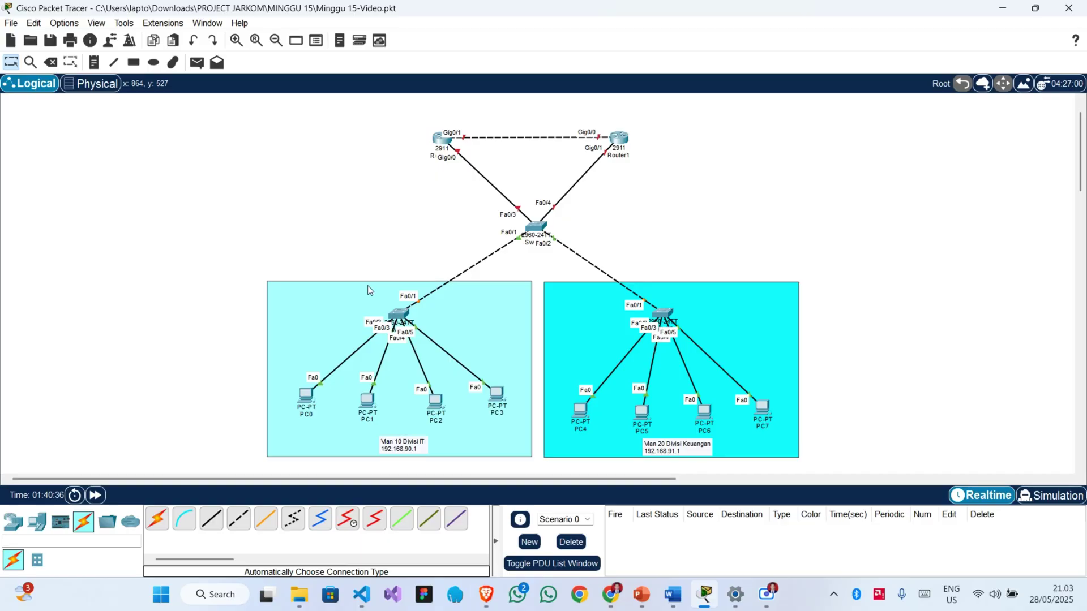
left_click(439, 141)
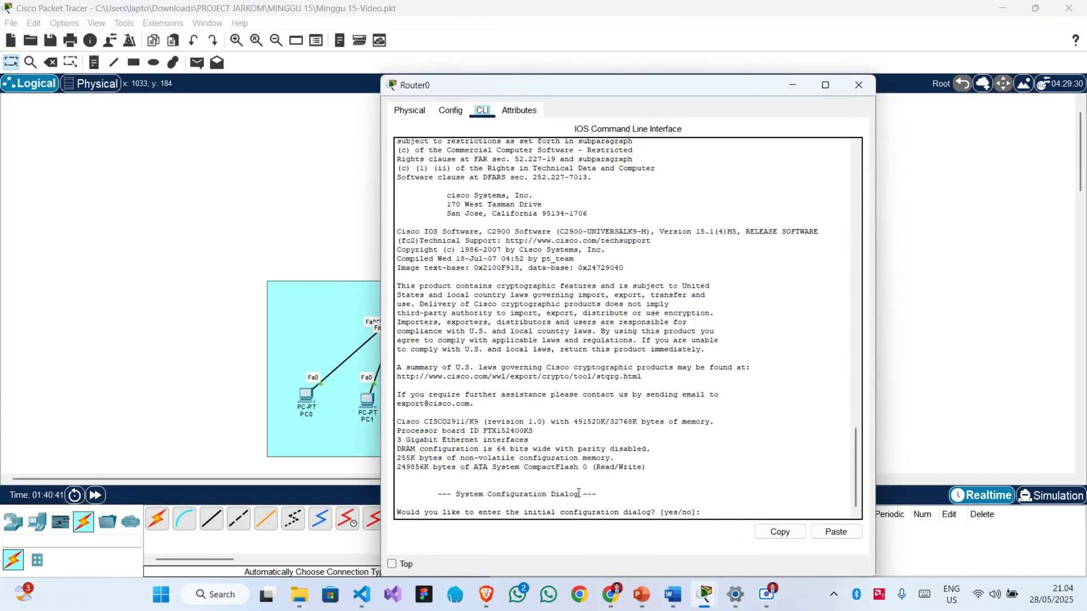
left_click(722, 514)
type("no")
key("Return")
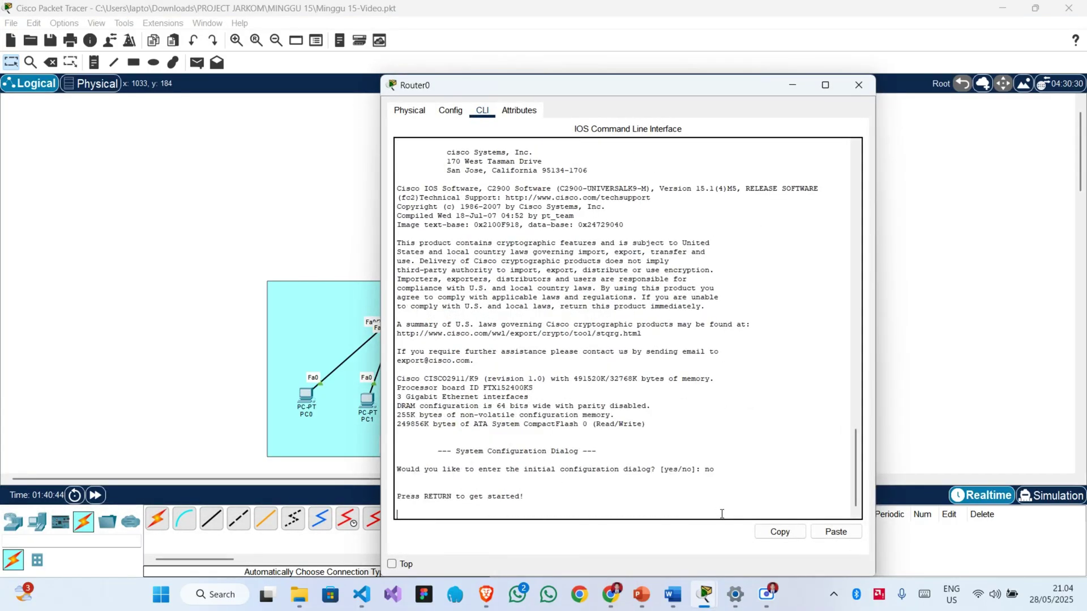
key("Return")
type("en")
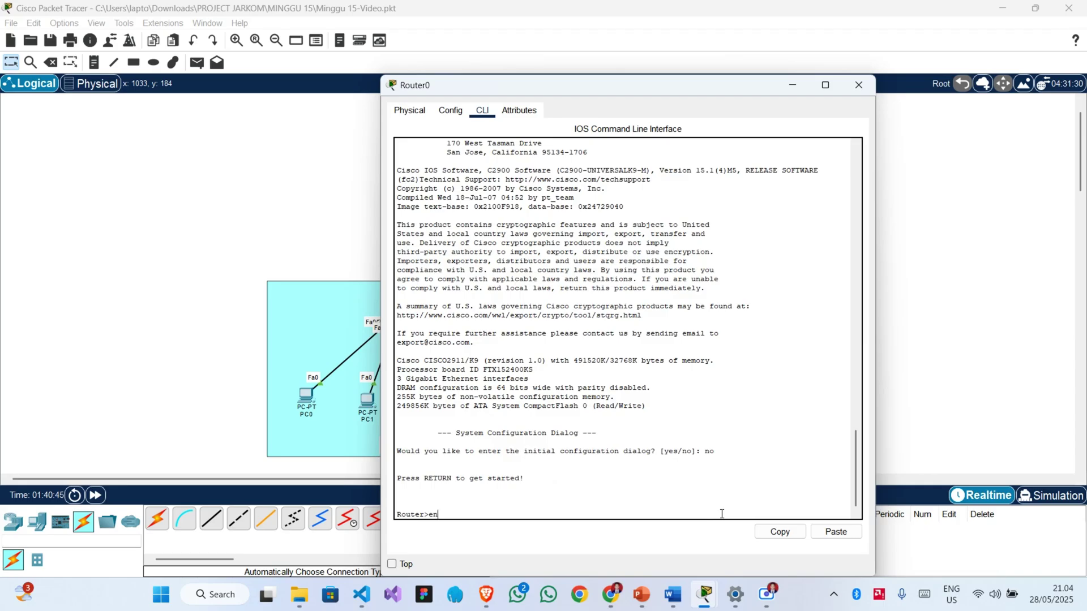
key("Return")
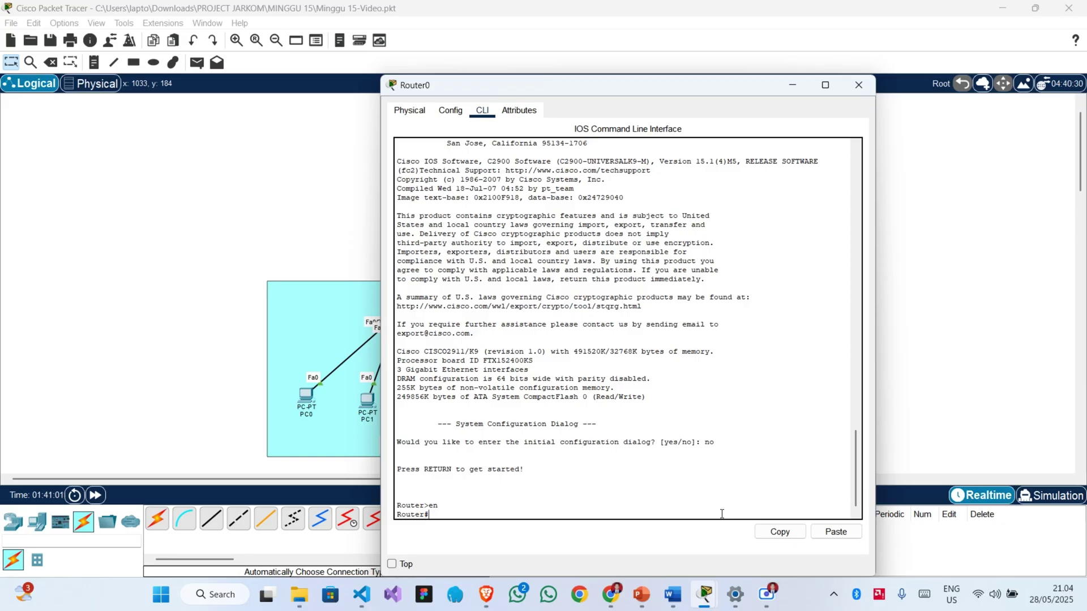
type("conf t")
key("Return")
Enable Router0's GigabitEthernet 0/0 interface with no shutdown and return to global configuration mode.
type("interface gi")
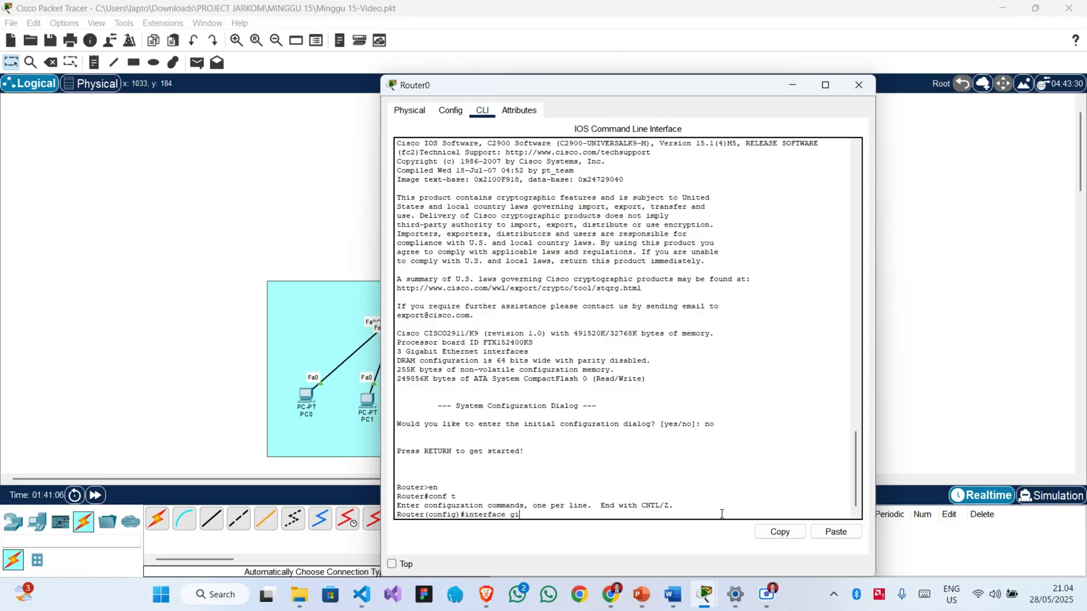
key("Tab")
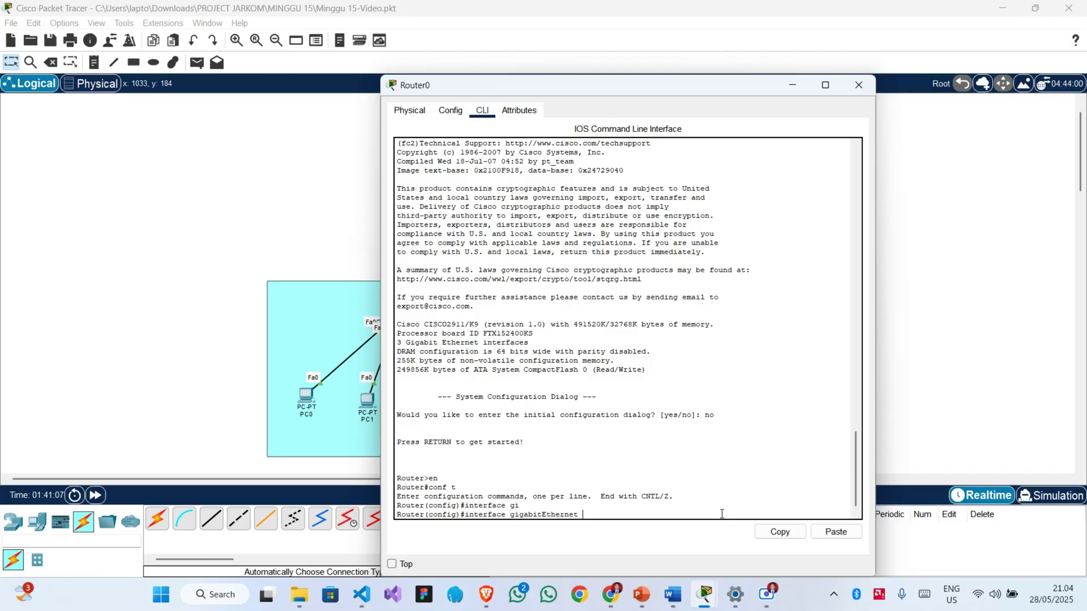
type("0/0")
key("Return")
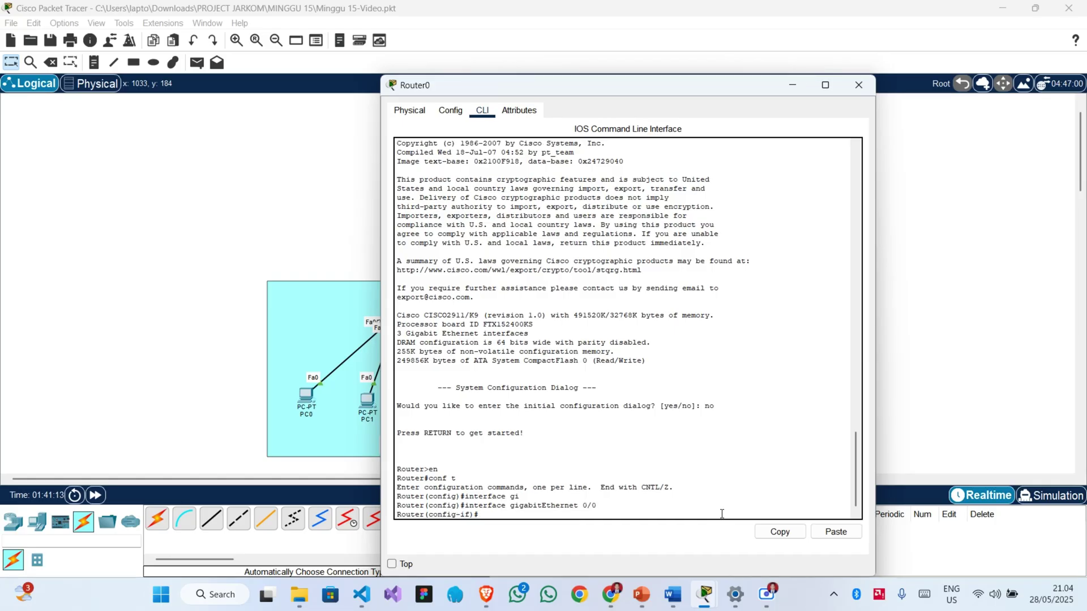
type("no sh")
key("Return")
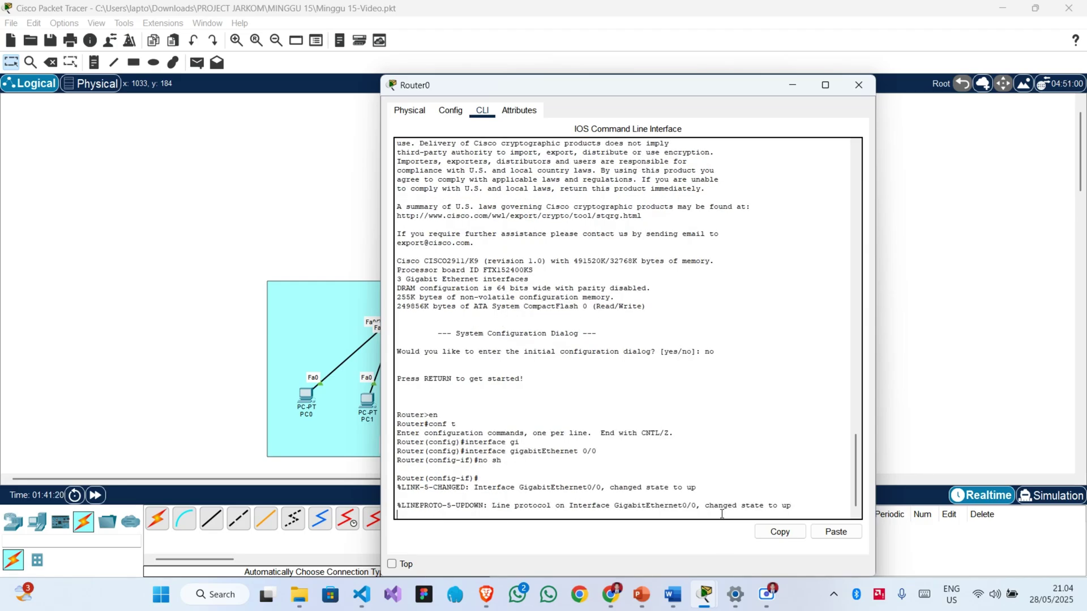
key("Return")
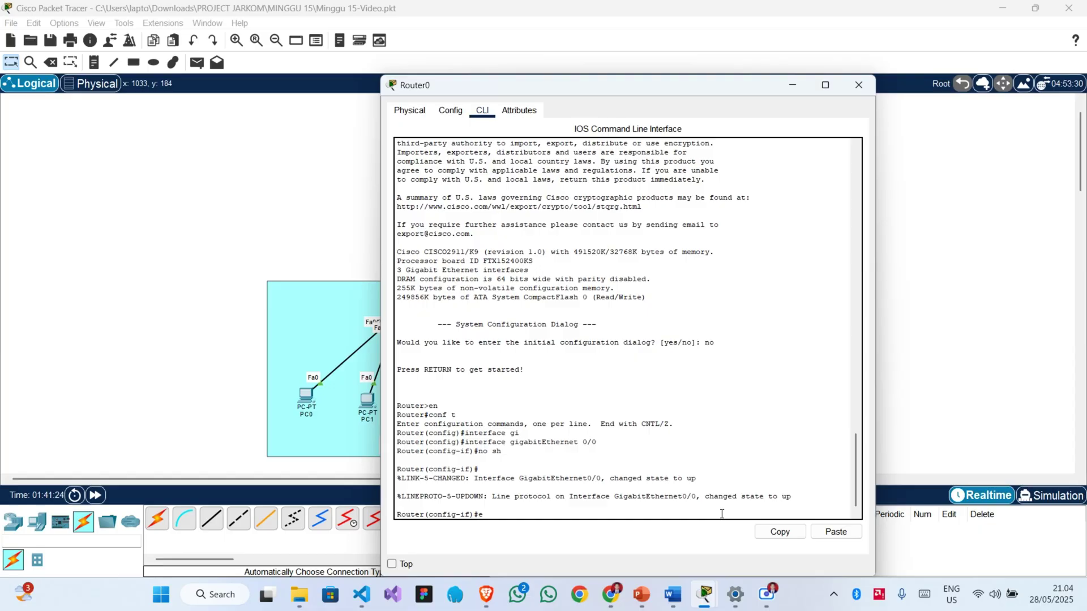
type("ex")
key("Return")
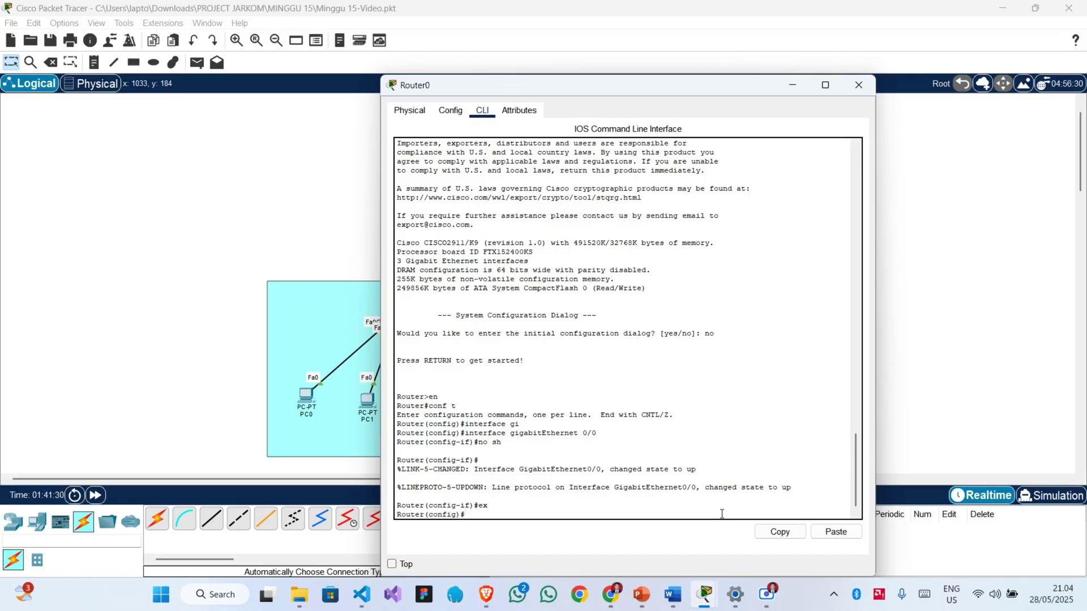
Create the subinterface GigabitEthernet 0/0.10 on Router0.
type("intrf")
key("BackSpace")
type("erf")
key("Tab")
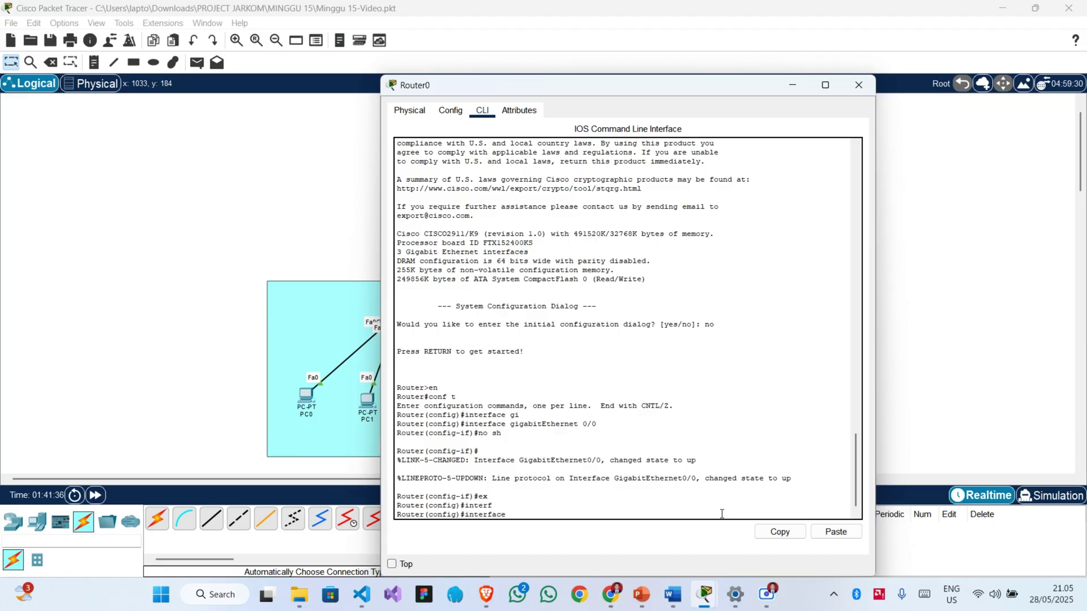
type("gi")
key("Tab")
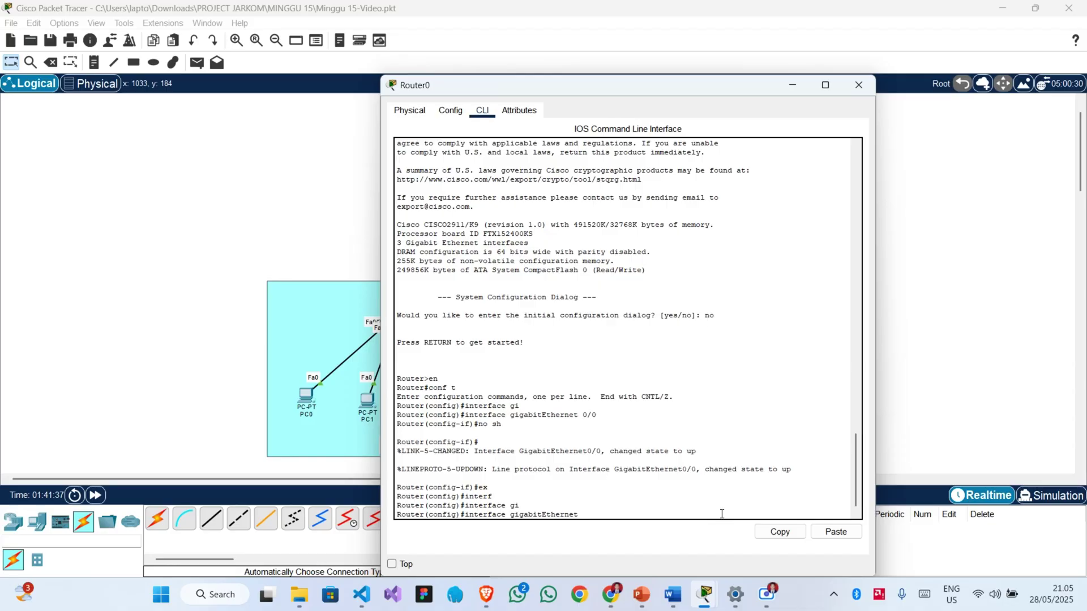
type("0/0.10")
key("Return")
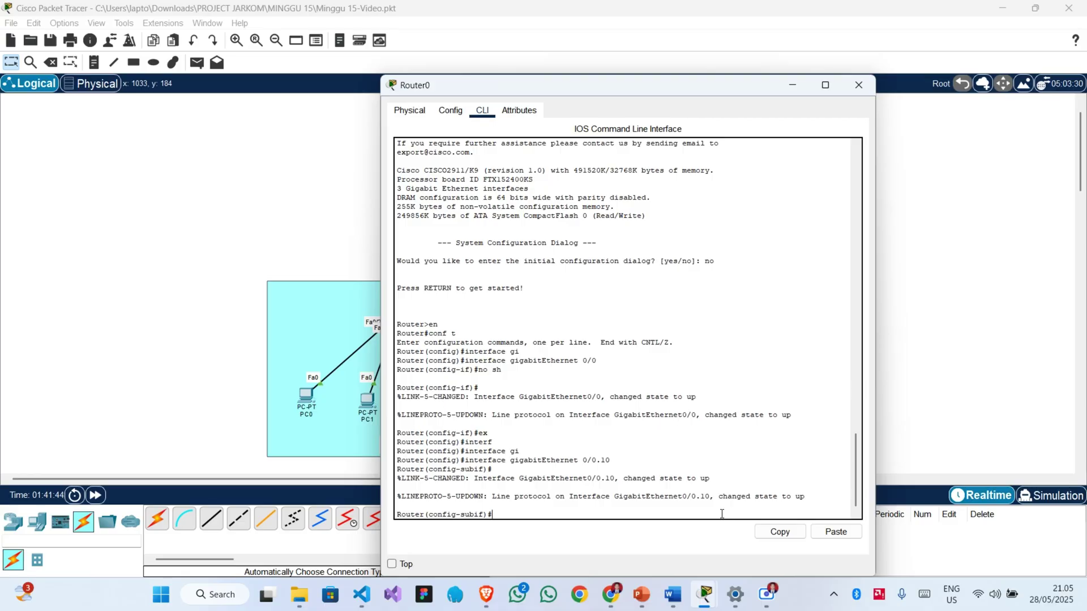
Set dot1Q encapsulation with VLAN ID 10 on subinterface GigabitEthernet 0/0.10.
type("encap")
key("Tab")
type("do")
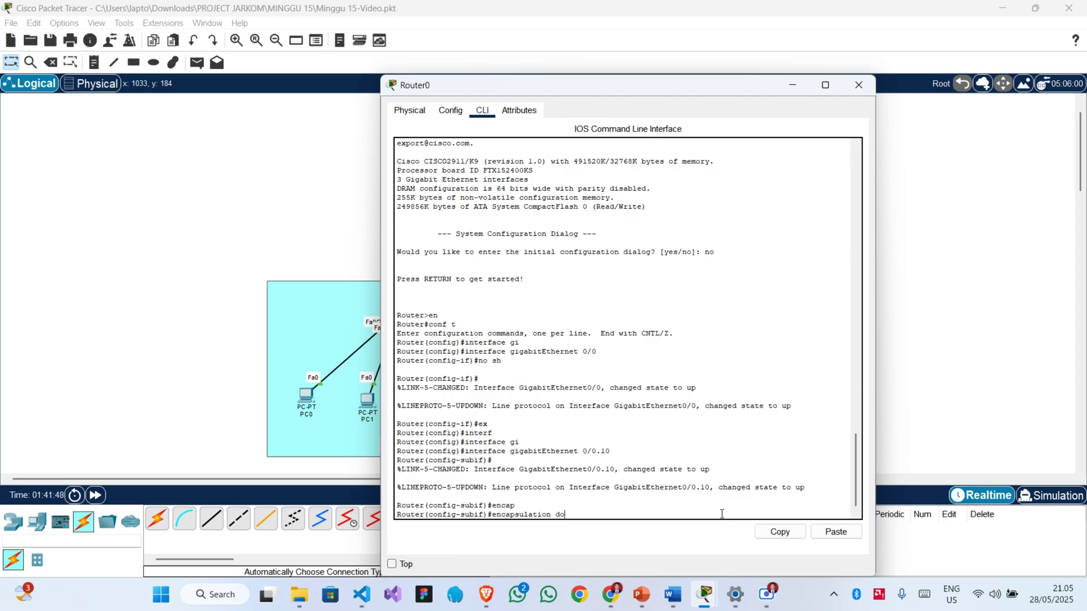
key("Tab")
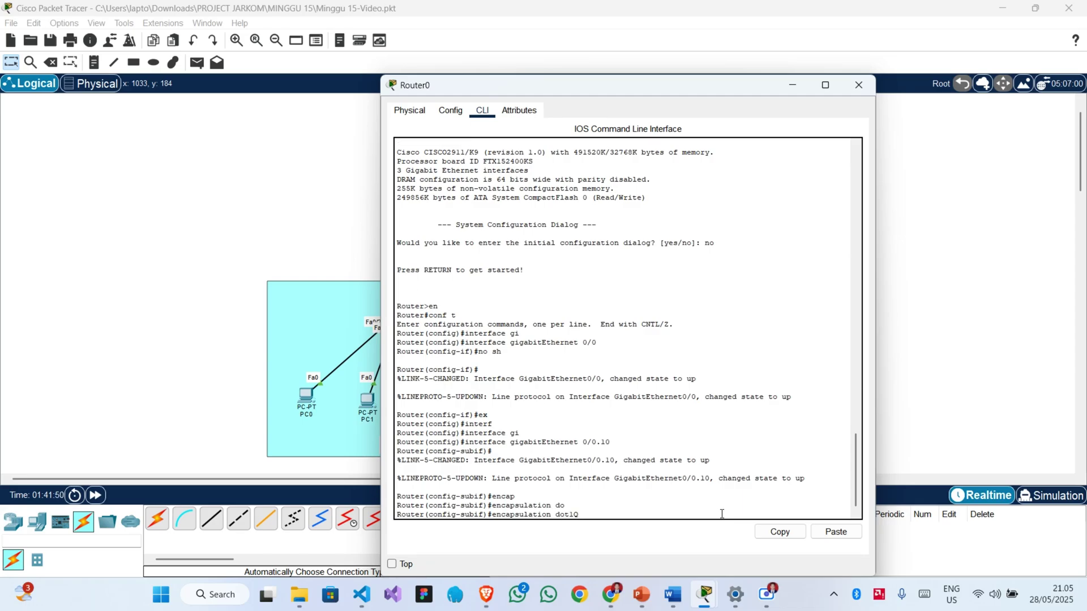
type("10")
key("Return")
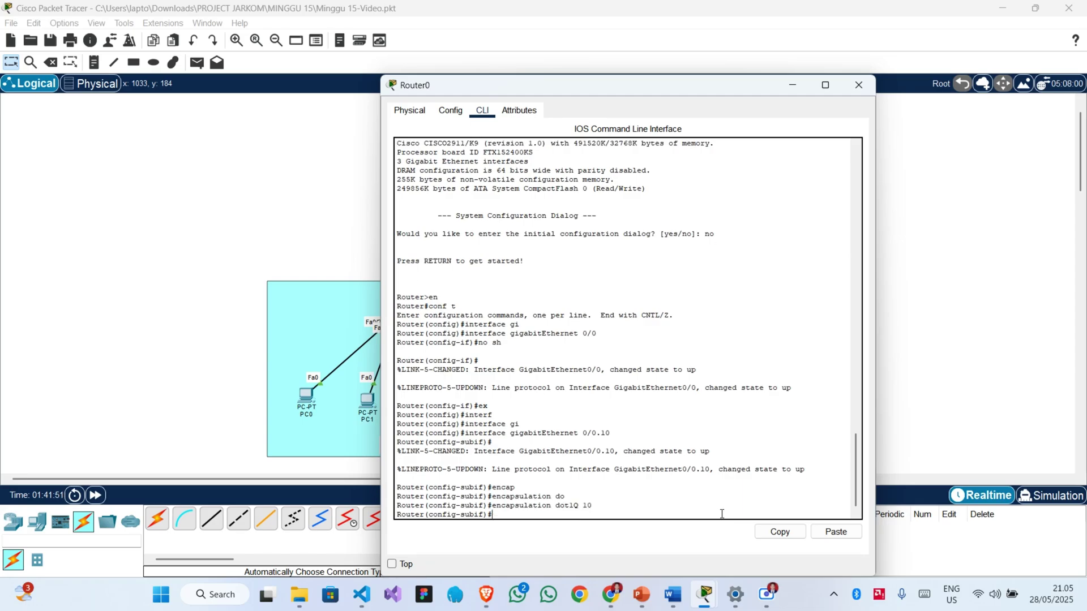
Assign IP address 192.168.90.1 with mask 255.255.255.0 to the VLAN 10 subinterface and exit its configuration.
type("ip ad")
key("Tab")
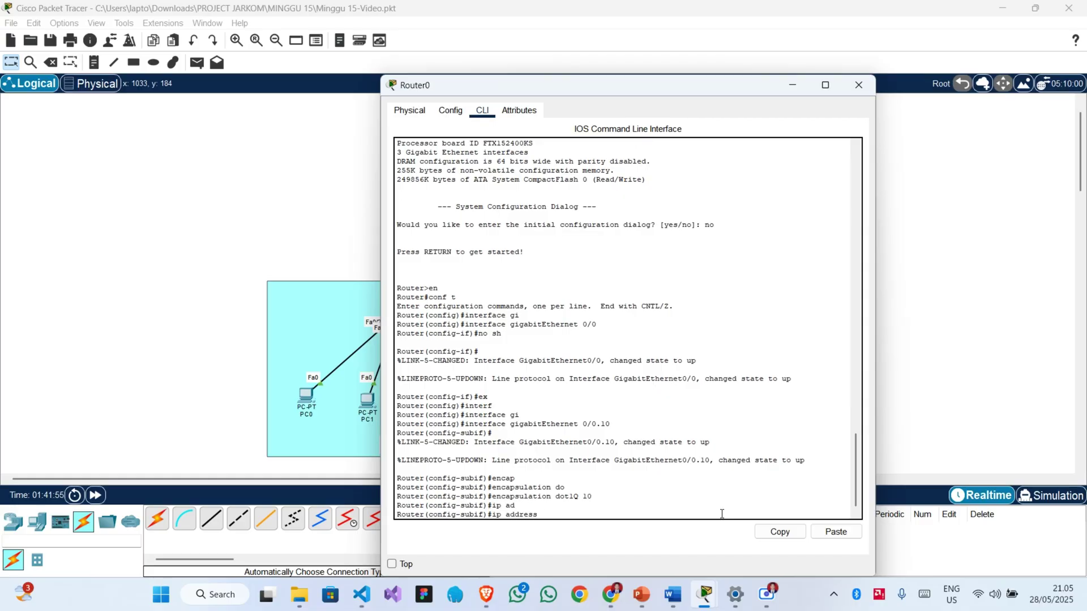
type("192.168.90.1 2")
type("55.255.255.0")
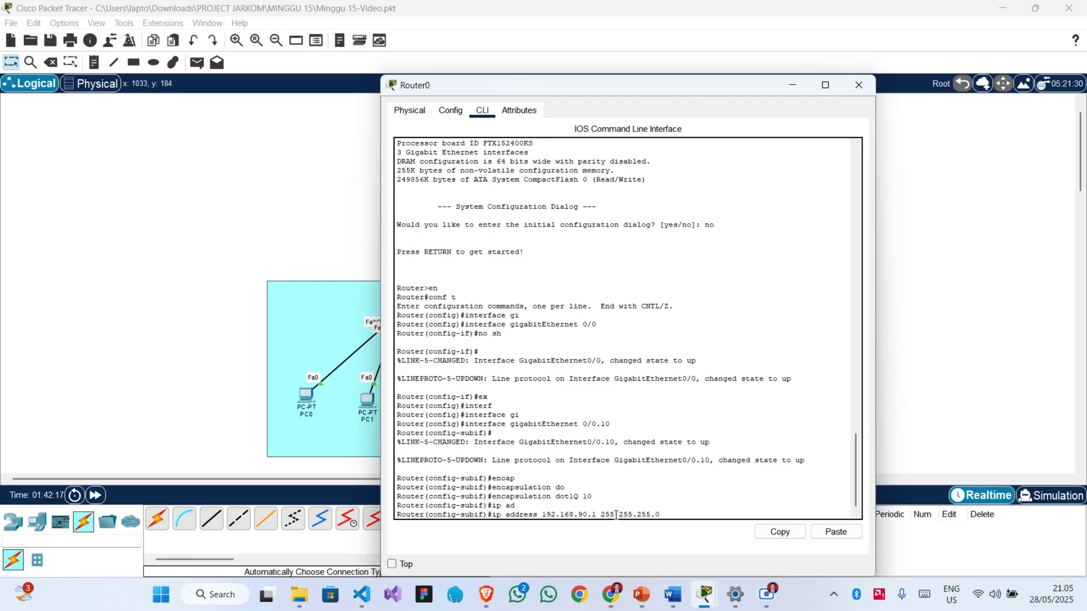
key("Return")
type("ex")
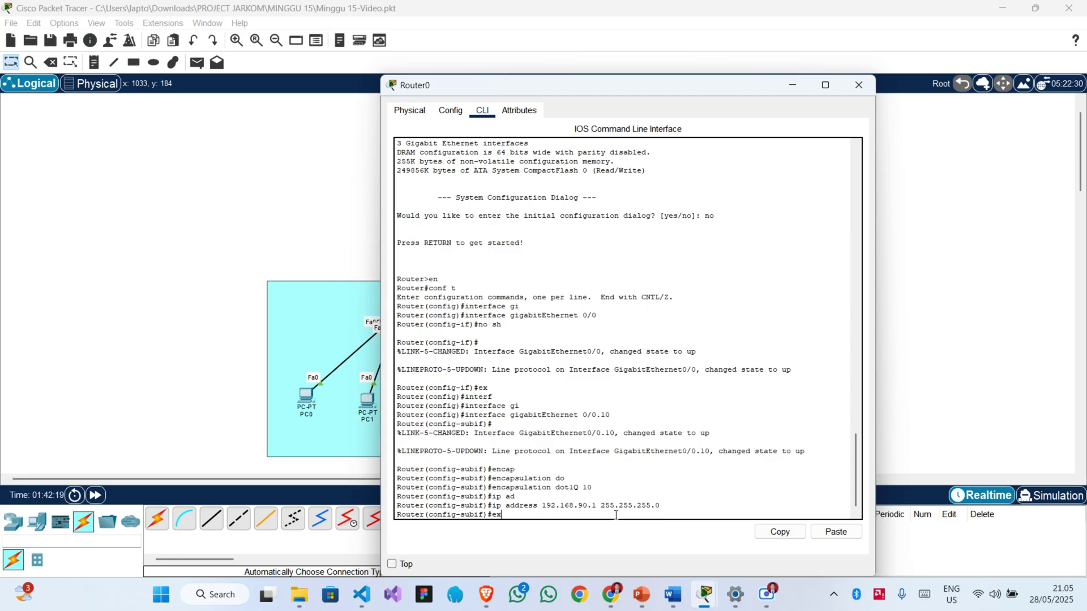
key("Return")
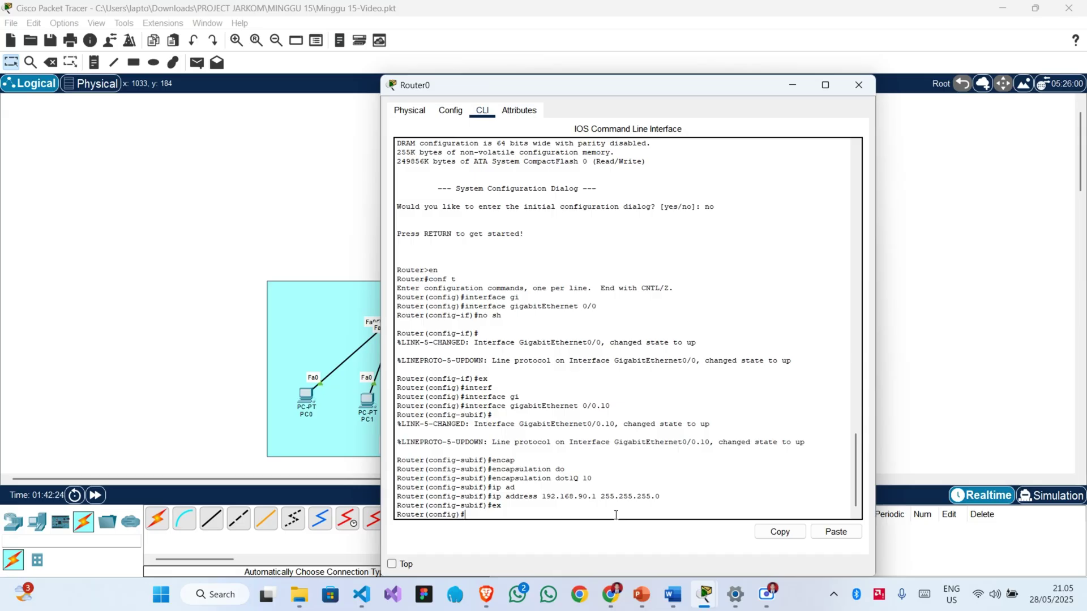
Create the subinterface GigabitEthernet 0/0.20 on Router0.
type("iner")
type("te")
key("Tab")
type("gig")
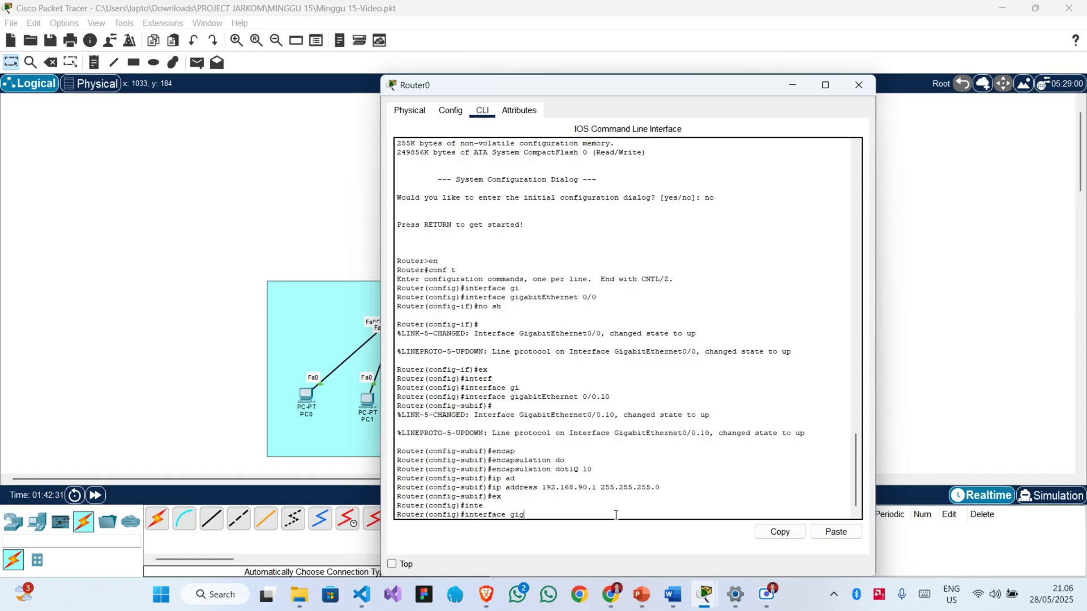
key("Tab")
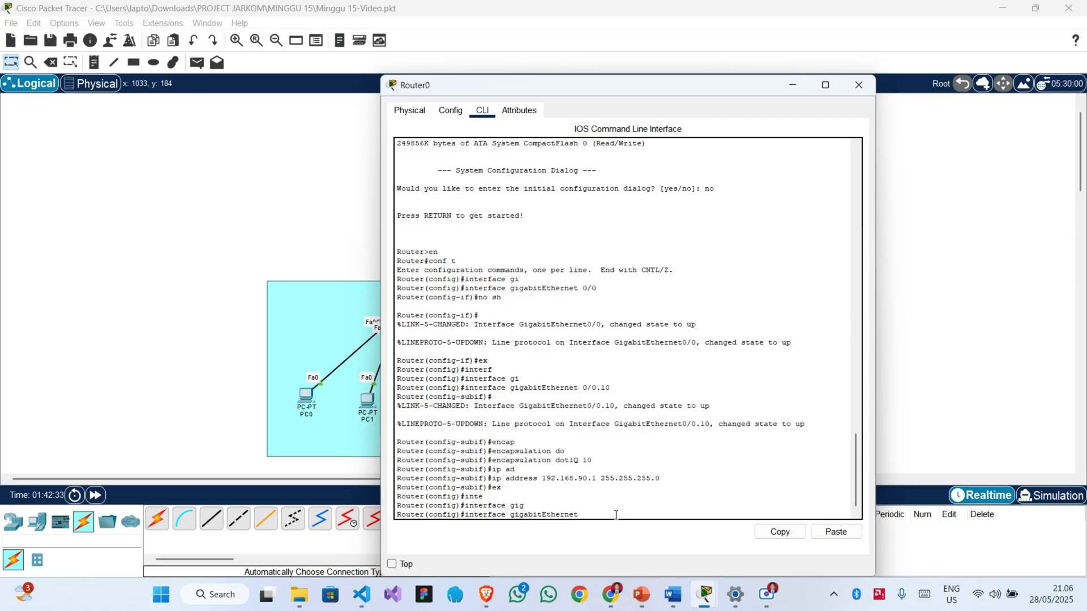
type("0/0.20")
key("Return")
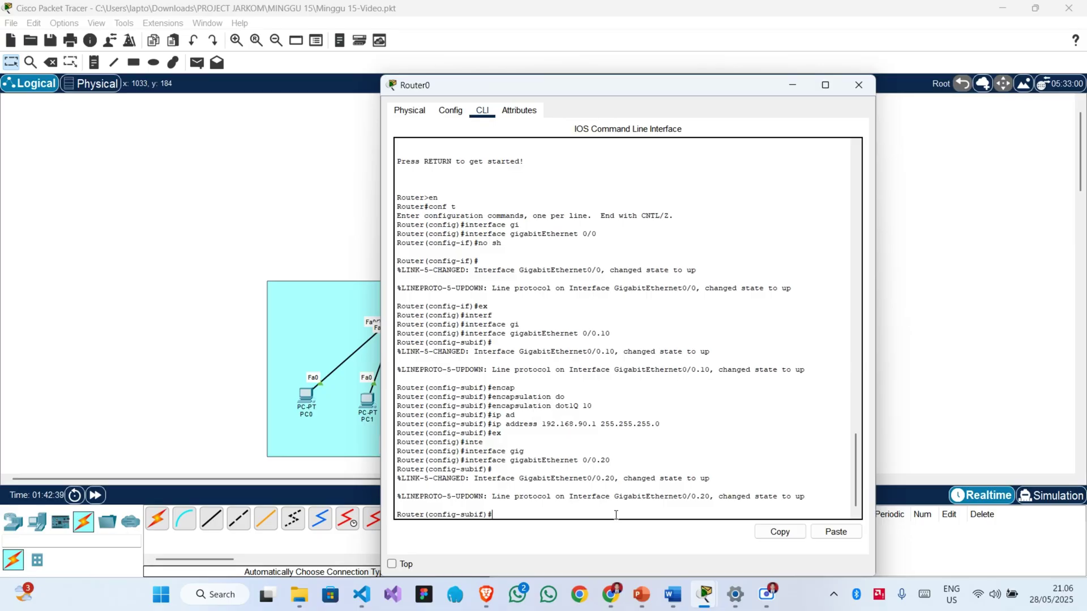
Set dot1Q encapsulation with VLAN ID 20 on subinterface GigabitEthernet 0/0.20.
type("encap")
key("Tab")
type("do")
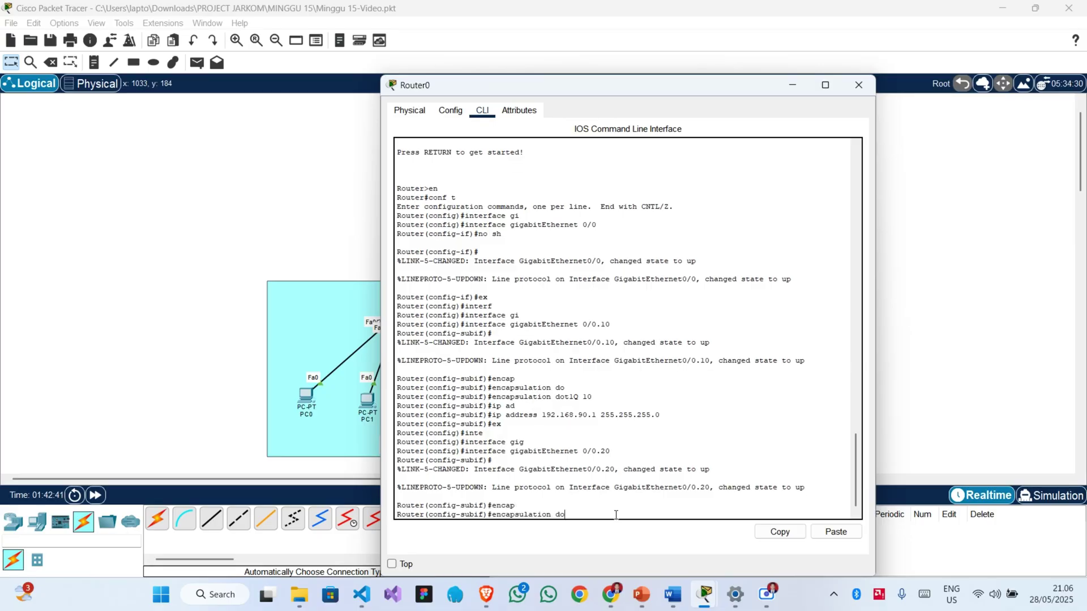
key("Tab")
type("20")
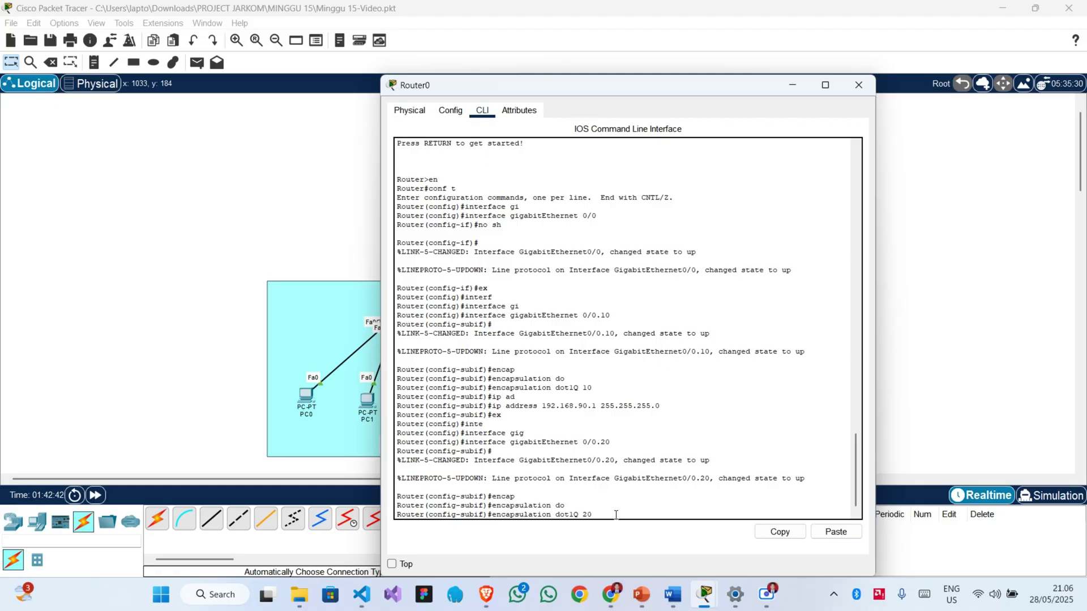
key("Return")
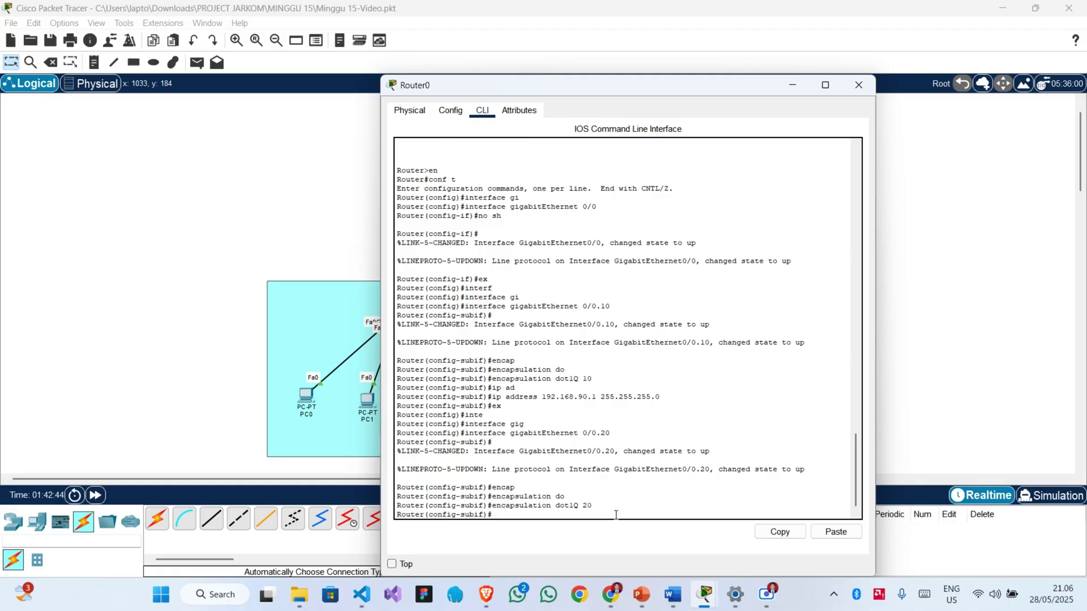
Assign IP address 192.168.91.1 with mask 255.255.255.0 to the VLAN 20 subinterface and exit its configuration.
type("ip add")
key("Tab")
type("192.168")
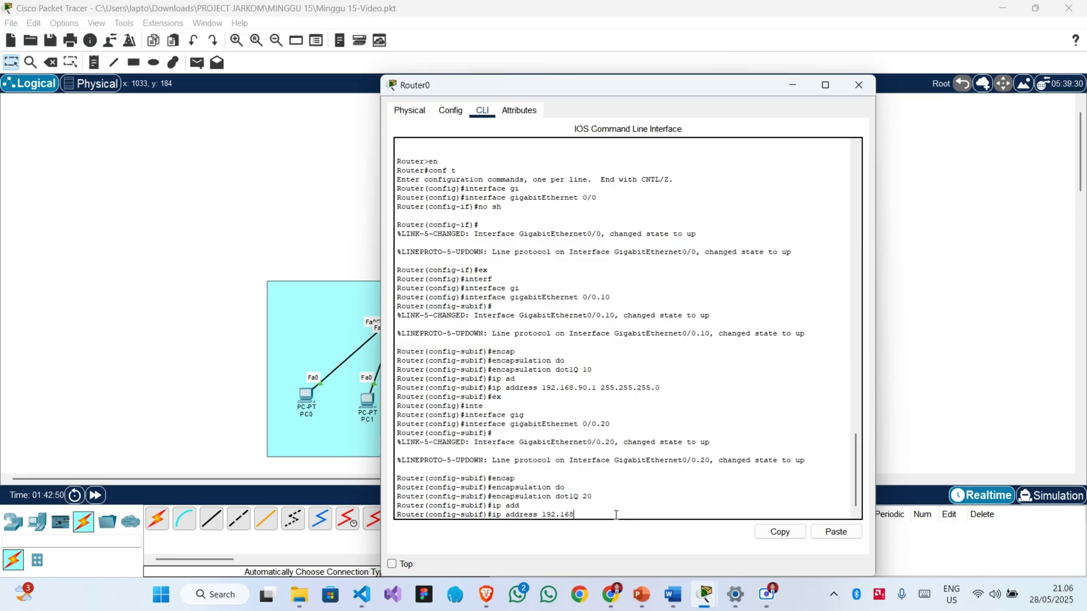
type(".91.1 255.255.255.0")
key("Return")
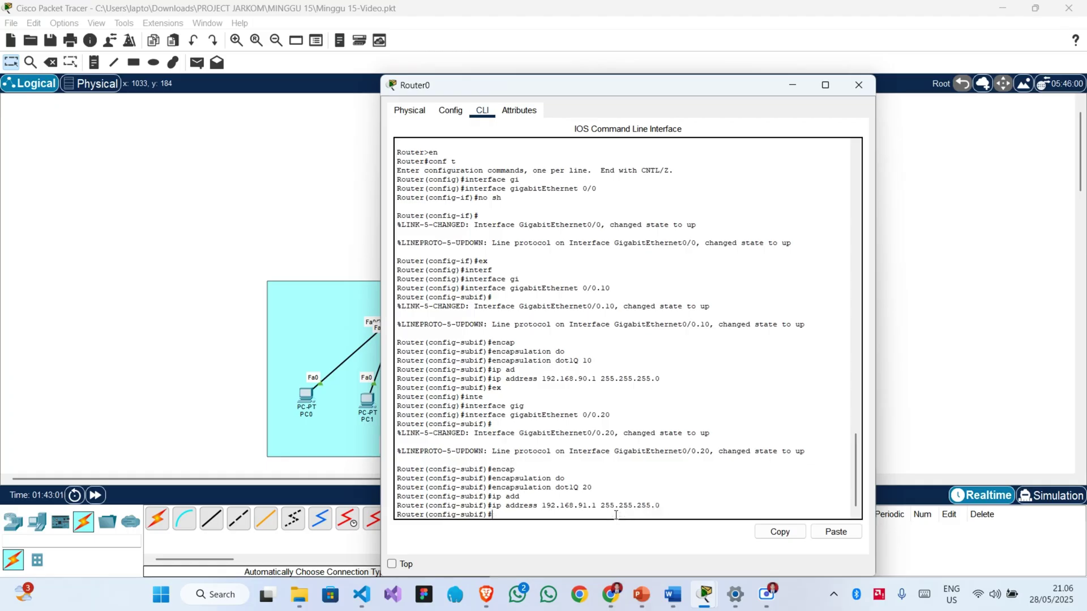
type("ex")
key("Return")
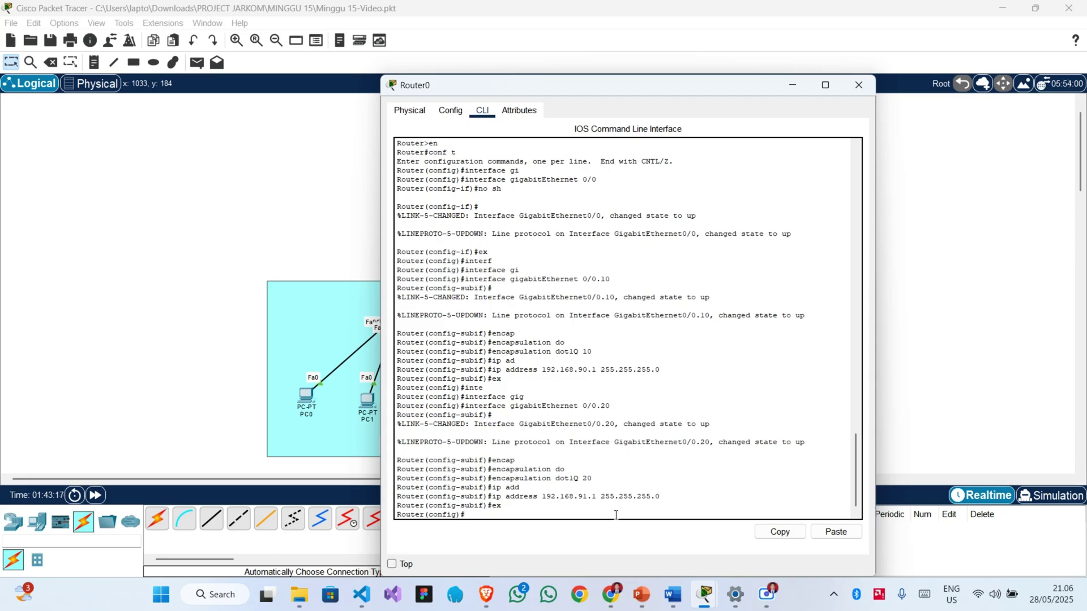
key("Return")
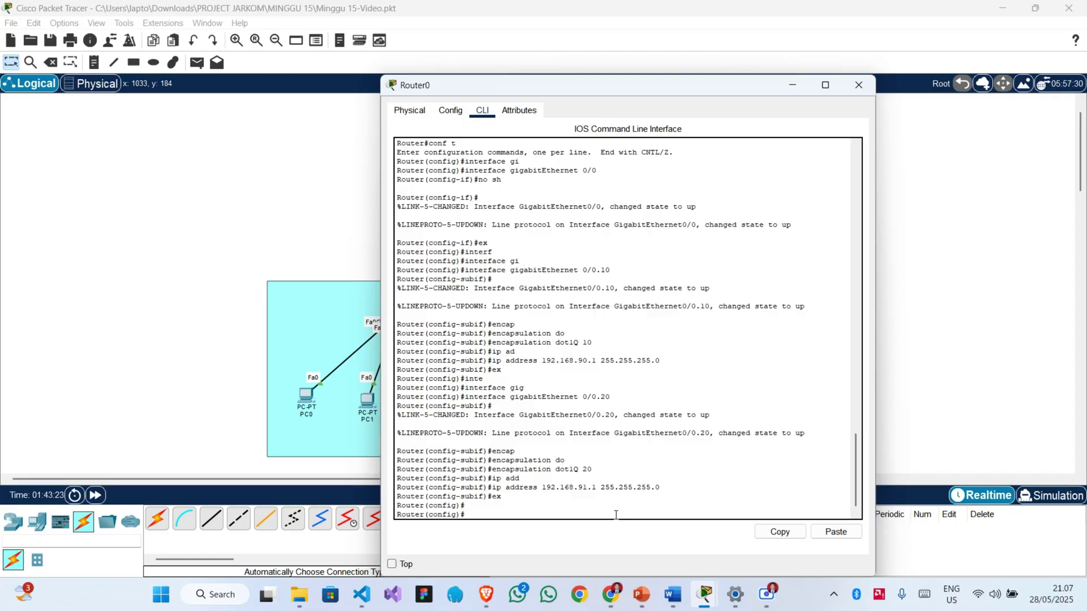
Enter interface configuration mode for GigabitEthernet 0/1 on Router0.
type("interf")
key("Tab")
type("gi")
key("Tab")
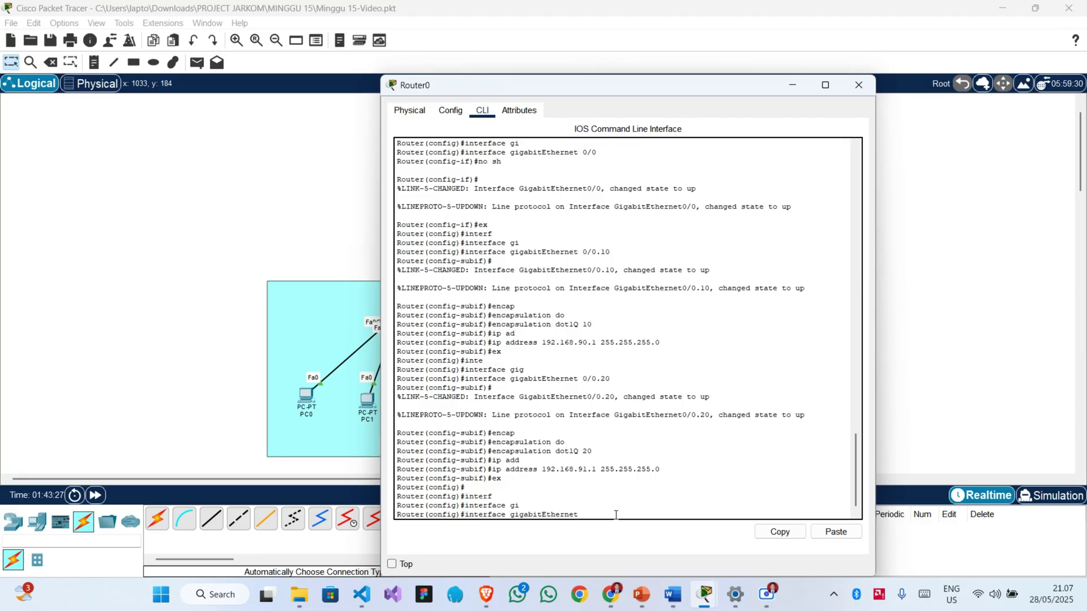
type("0/1")
key("Return")
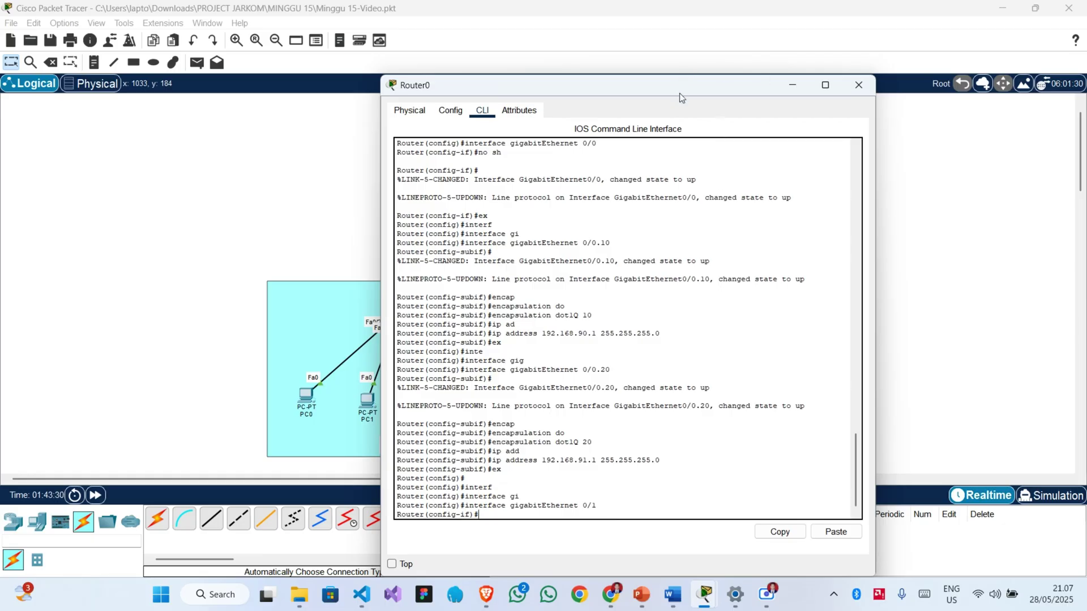
Assign IP address 192.168.9.1 with mask 255.255.255.0 to GigabitEthernet 0/1.
left_click_drag(679, 93, 807, 217)
left_click_drag(679, 204, 521, 56)
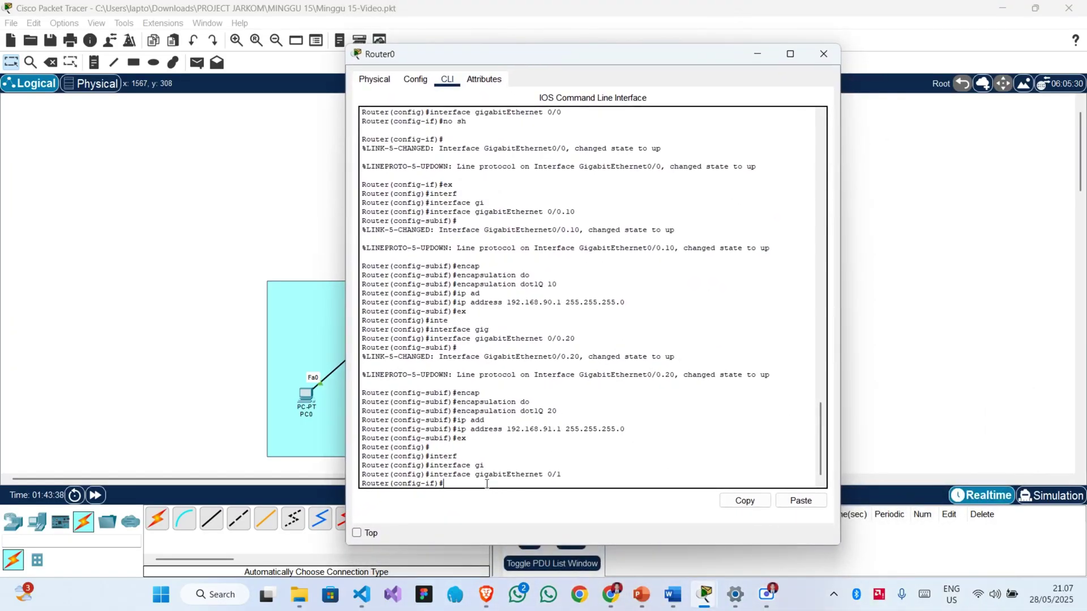
type("ip add")
key("Tab")
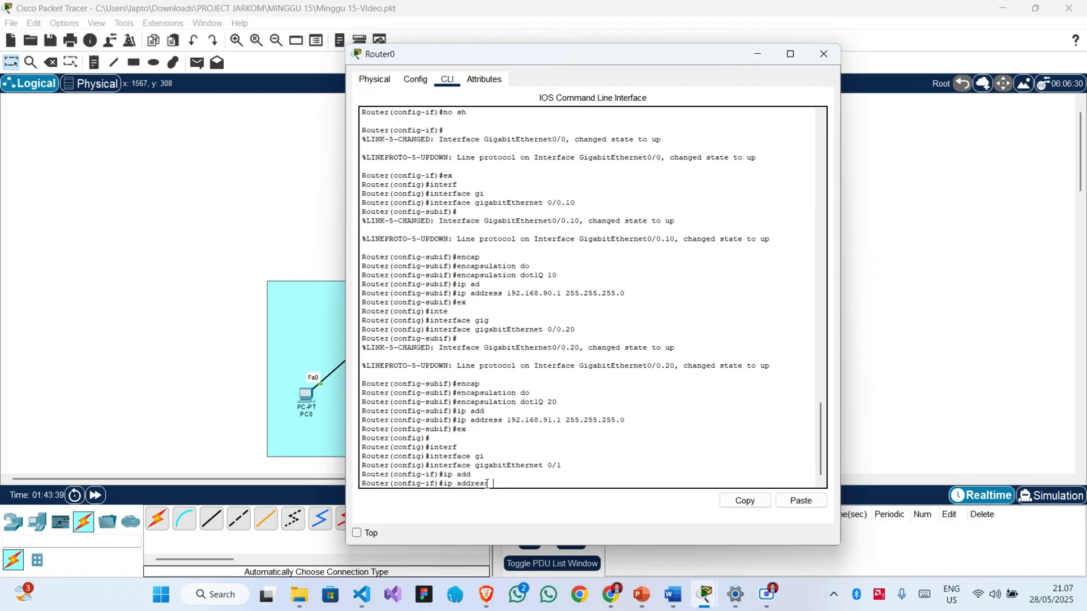
type("192.168.9.1")
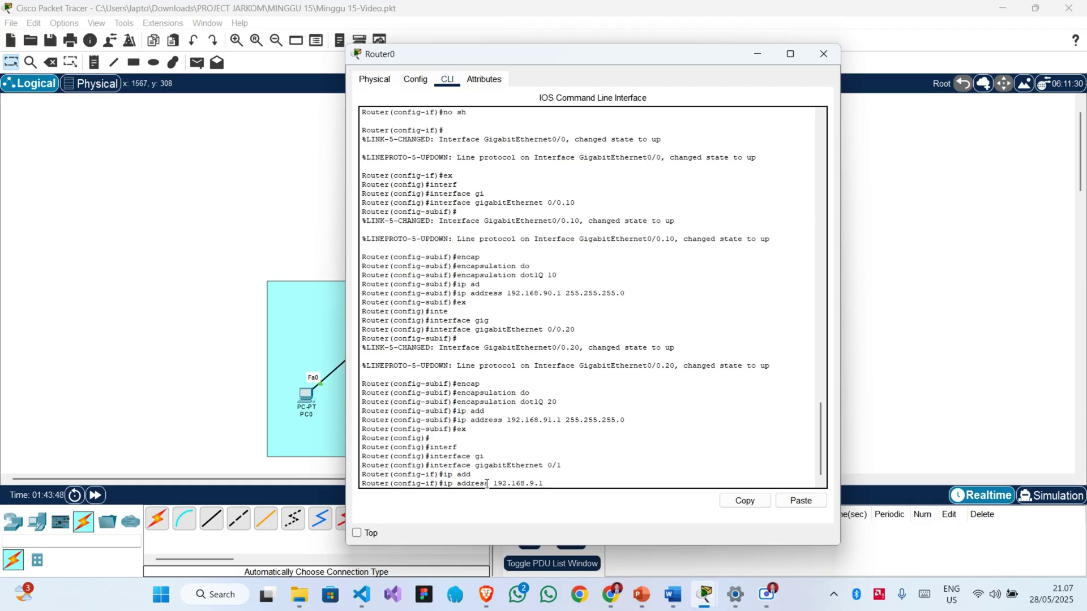
type(" 255.255")
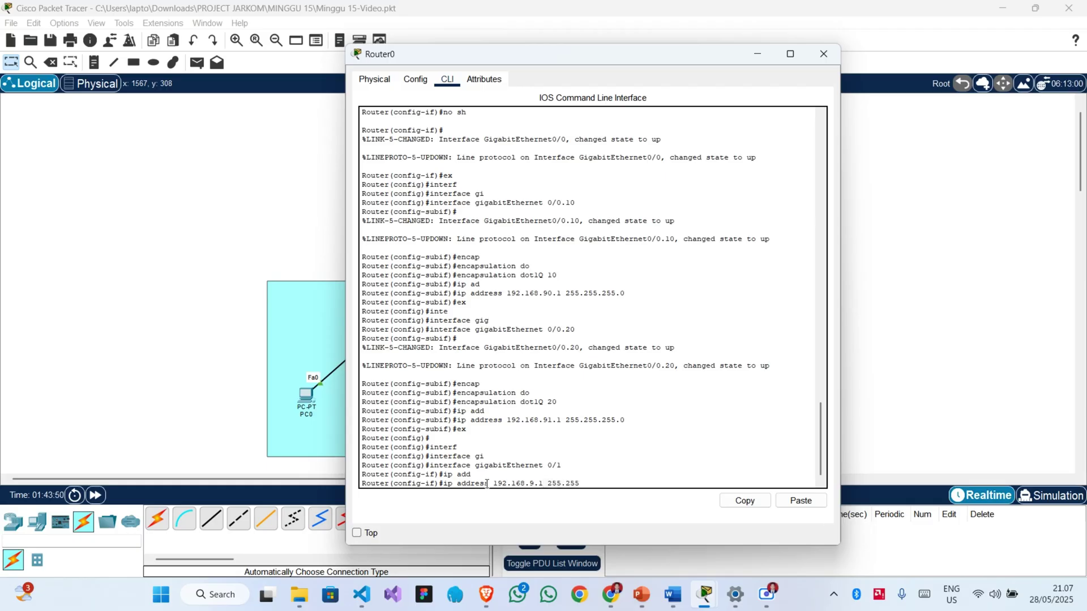
type(".255.0")
key("Return")
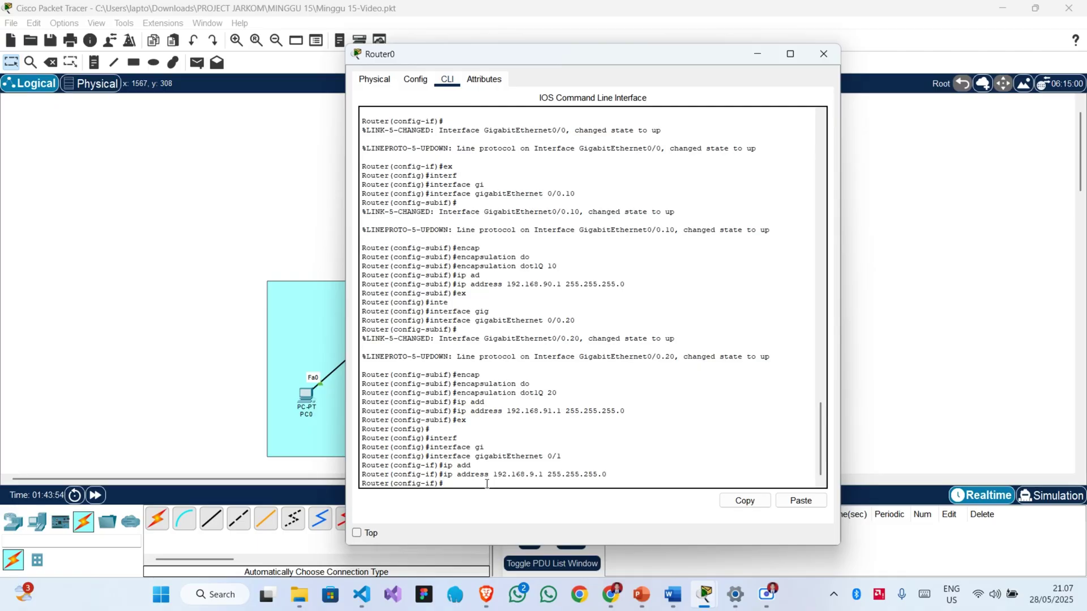
Enable GigabitEthernet 0/1 with no shutdown and exit its interface configuration.
type("no sh")
key("Return")
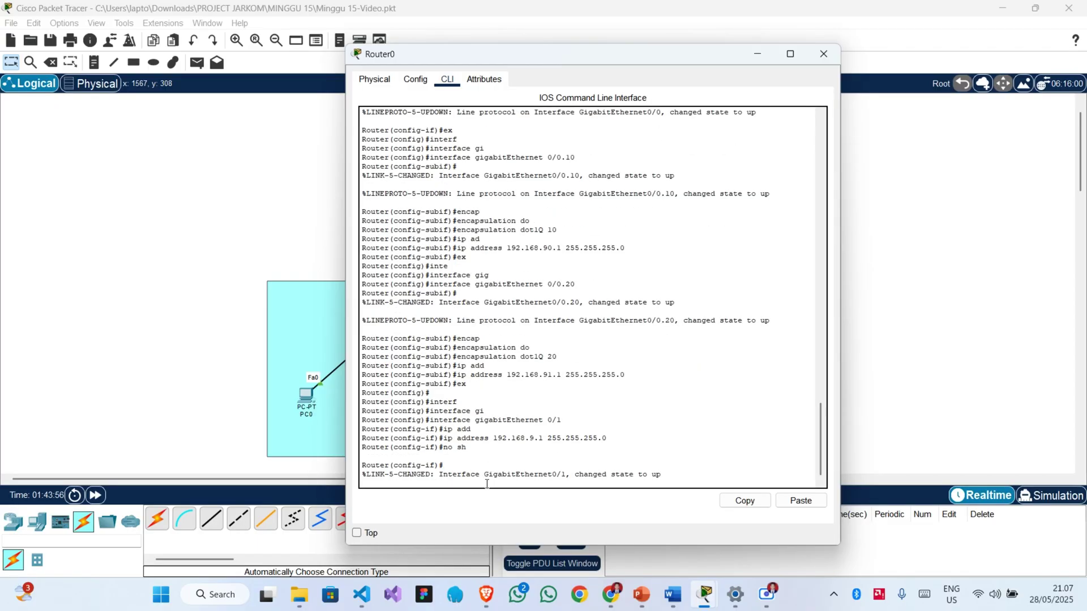
type("er(config-if)#e")
key("Return")
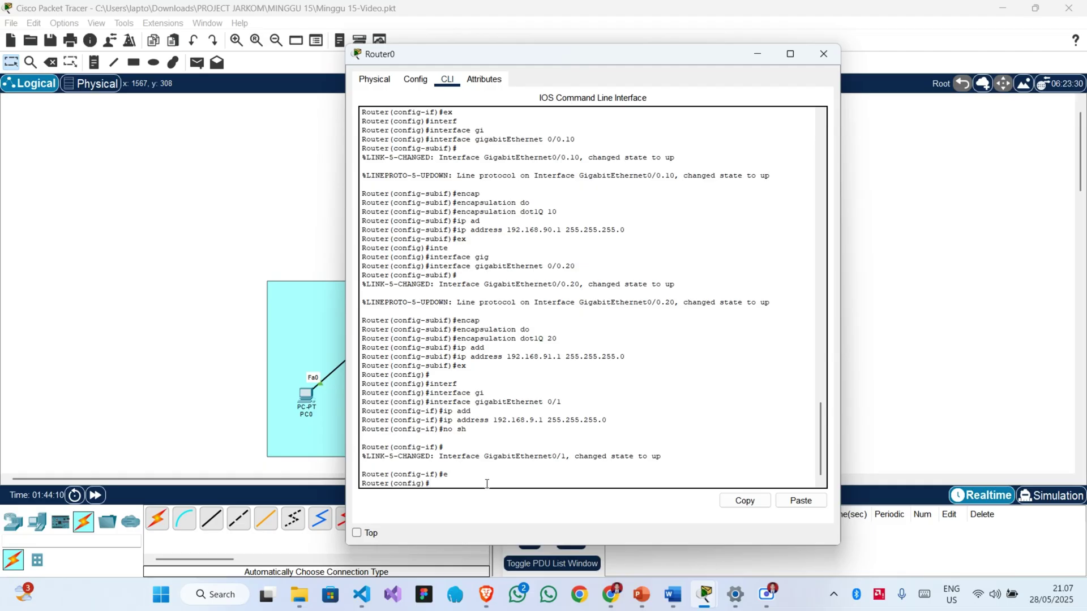
Exclude the addresses 192.168.90.1 through 192.168.90.9 from DHCP assignment on Router0.
type("ip dhcp excluded-address")
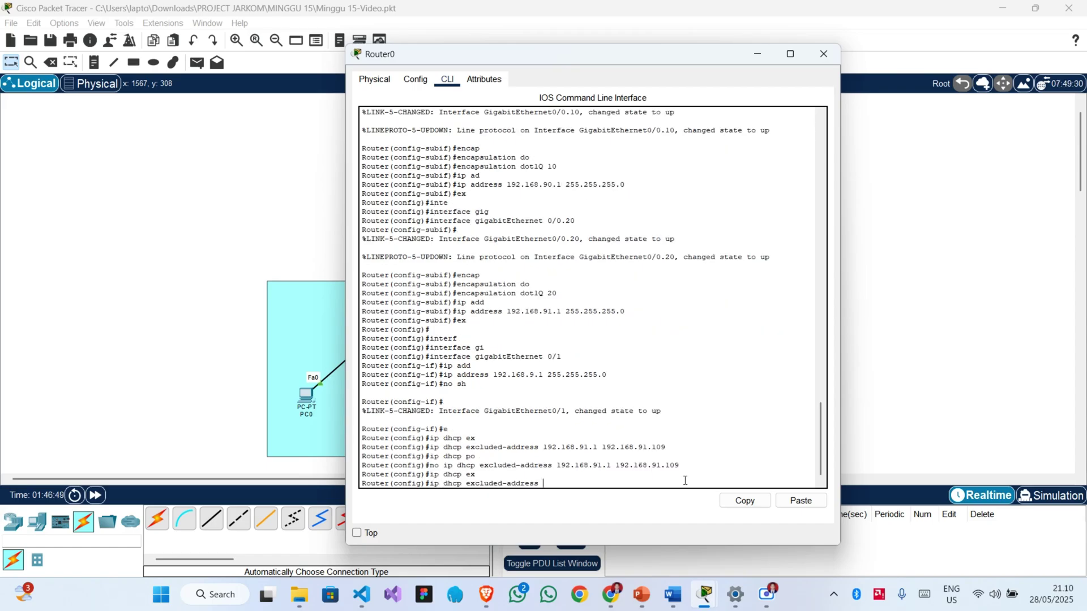
type("192.168.90.1")
type("192.168.90.9")
key("Return")
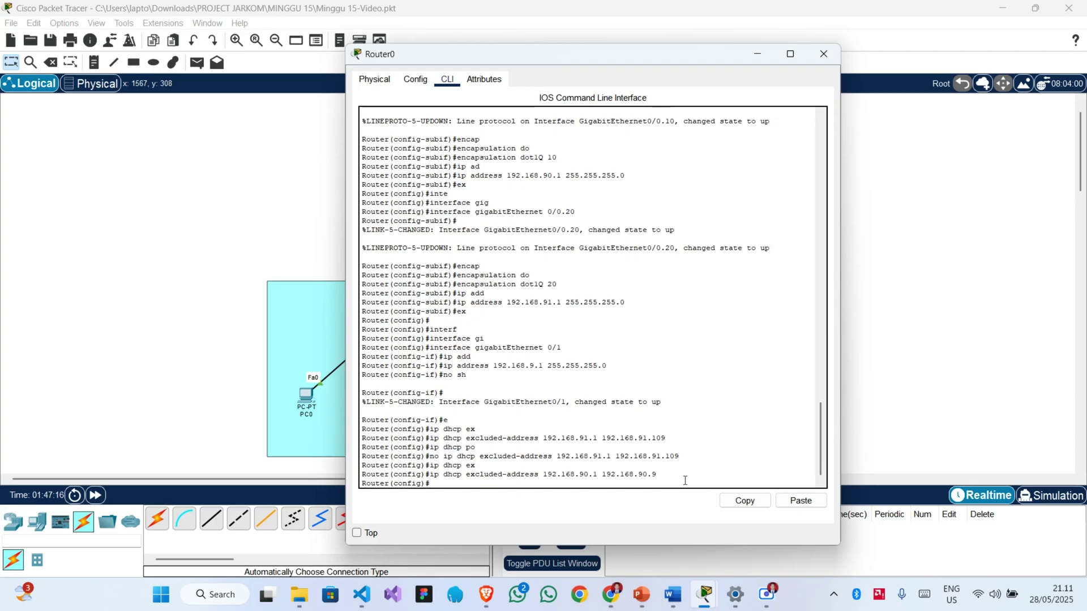
Create a DHCP pool named VLAN10 on Router0.
type("ip dhcp pool")
key("Tab")
type("vlan")
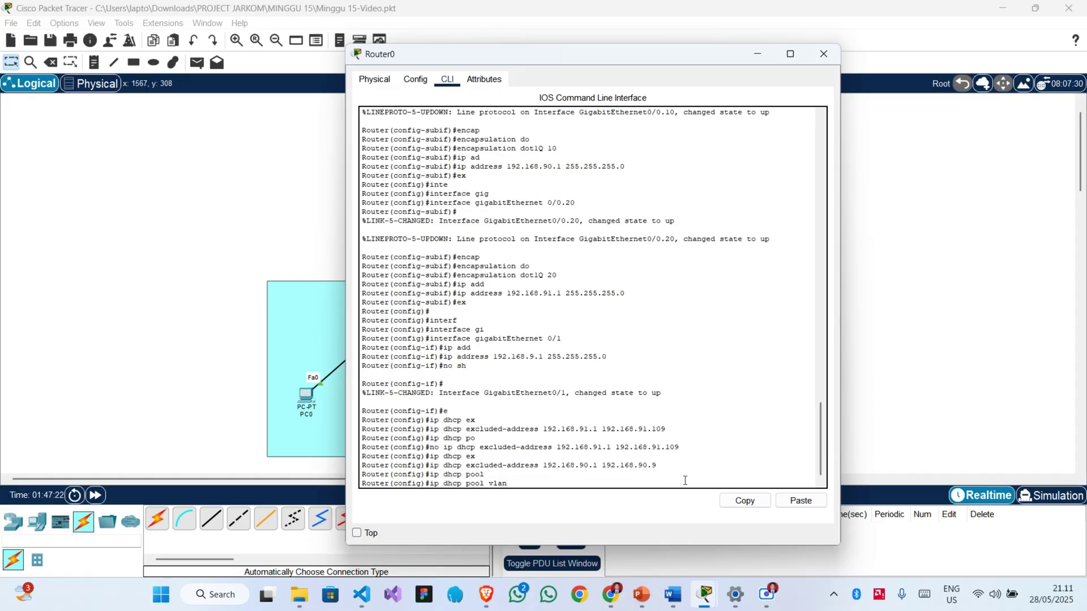
key("BackSpace")
key("BackSpace")
key("BackSpace")
key("BackSpace")
type("VLAN10")
key("Return")
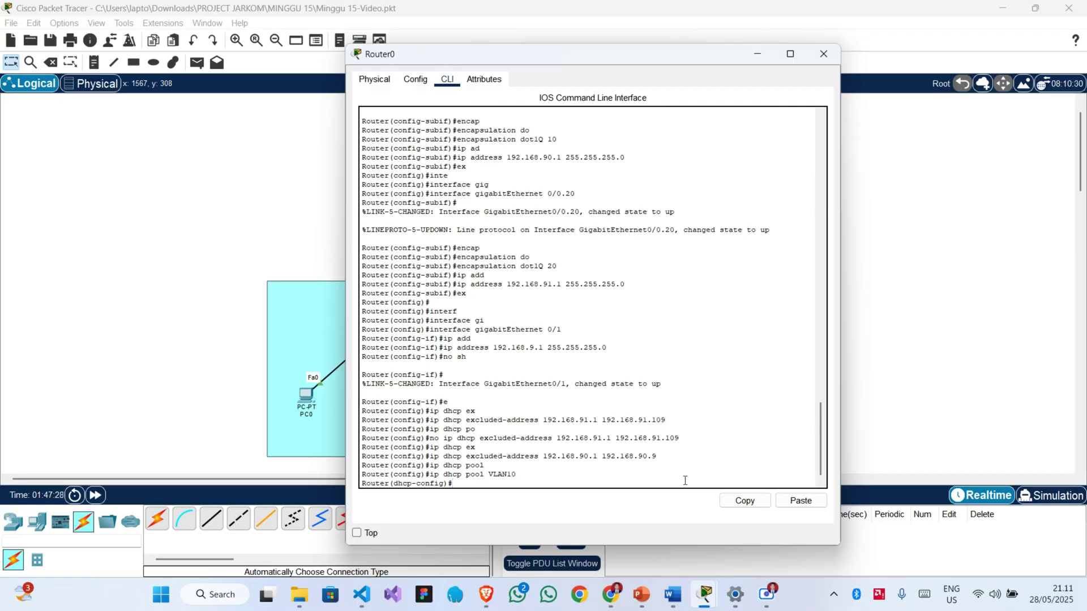
Set the VLAN10 pool's network to 192.168.90.0 255.255.255.0 and default router to 192.168.90.1, and exit the pool configuration.
type("network 192.168.90.0 255.255.255.0")
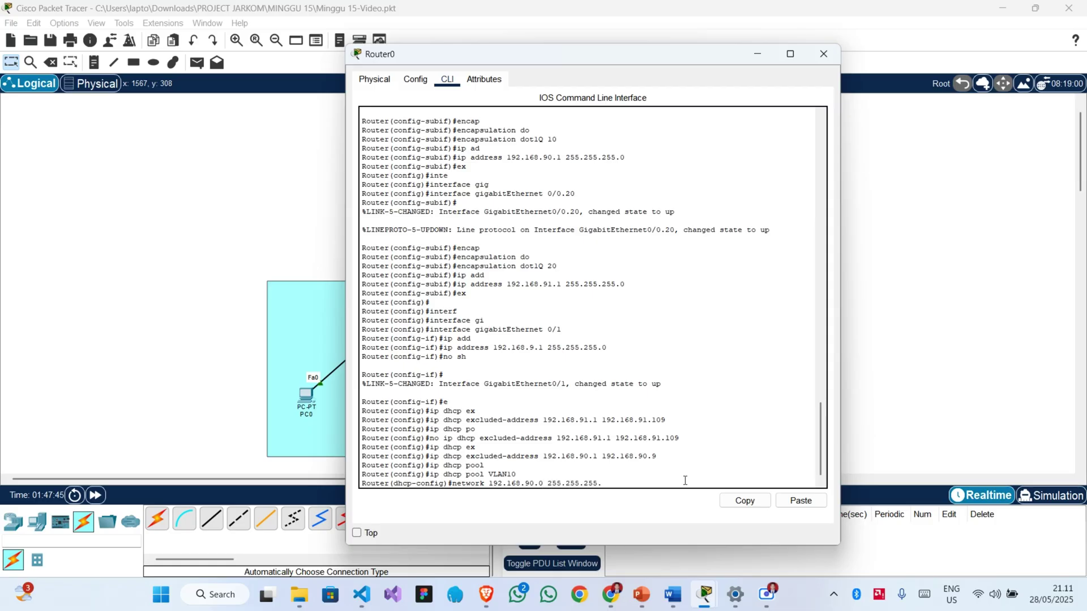
key("Return")
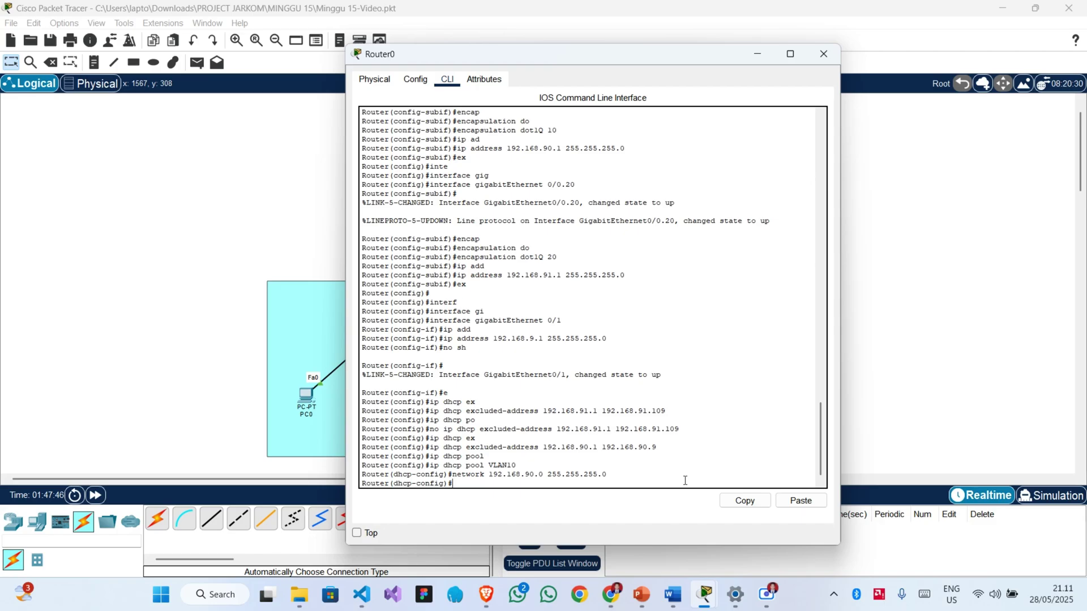
type("def")
key("Tab")
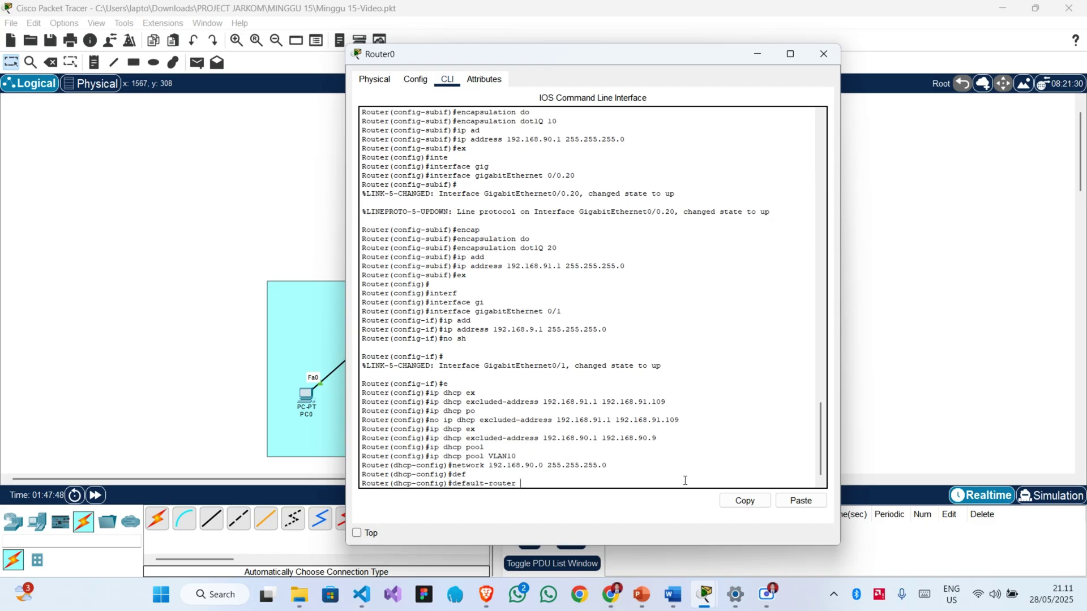
type("192.168.90.1")
key("Return")
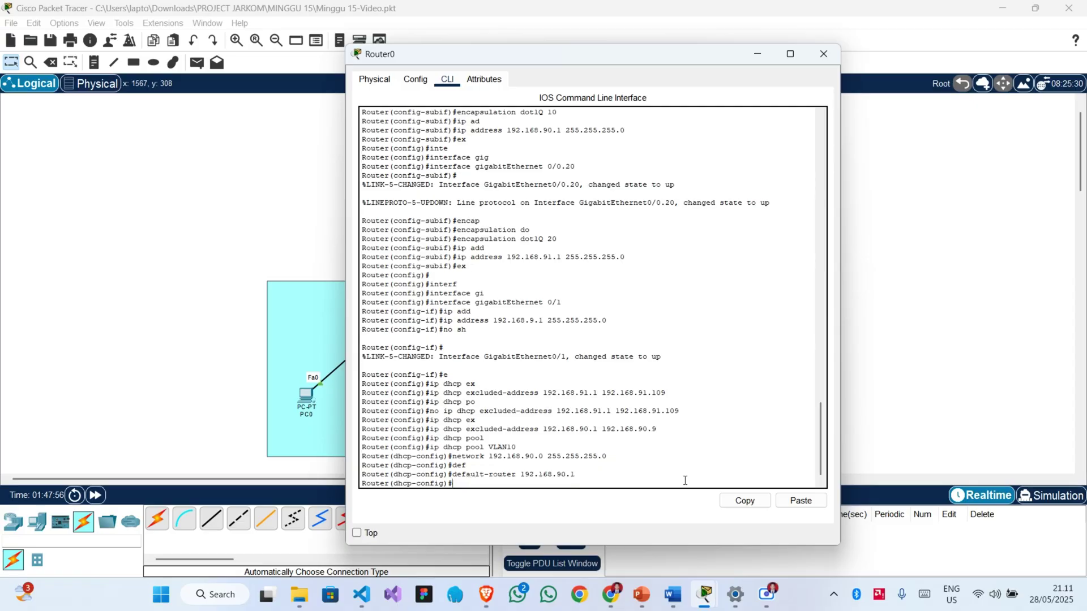
type("ex")
key("Return")
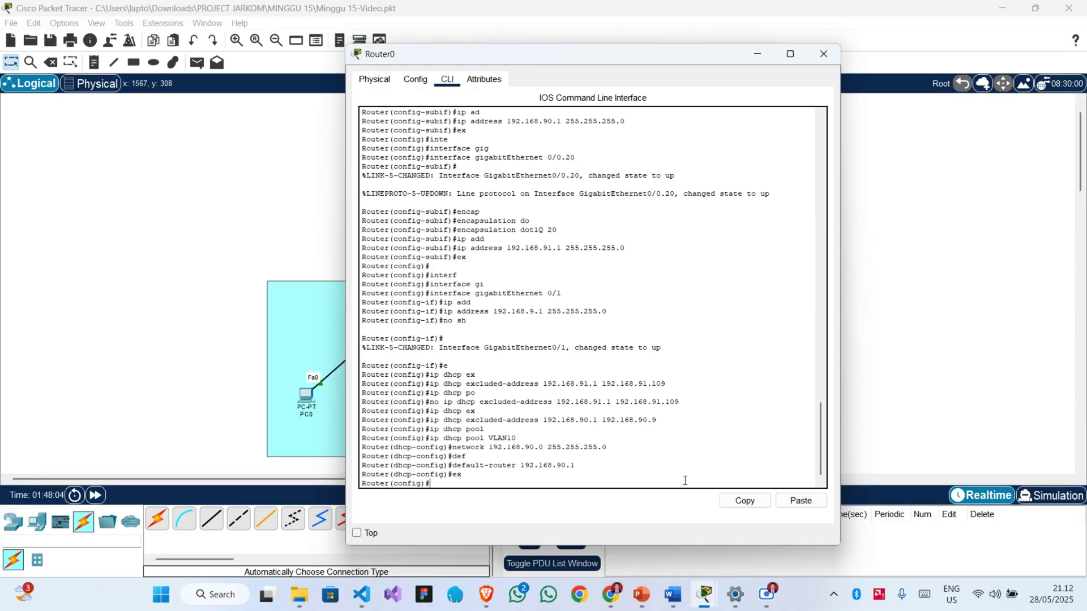
Exclude the addresses 192.168.91.1 through 192.168.91.109 from DHCP assignment on Router0.
type("ip dhcp")
key("Tab")
type("po")
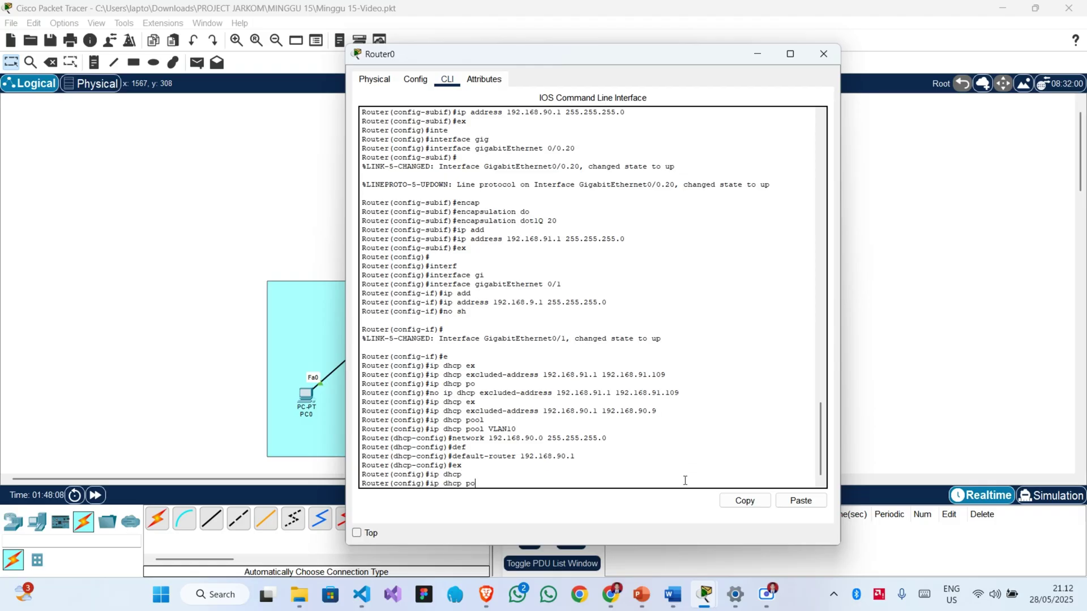
key("Tab")
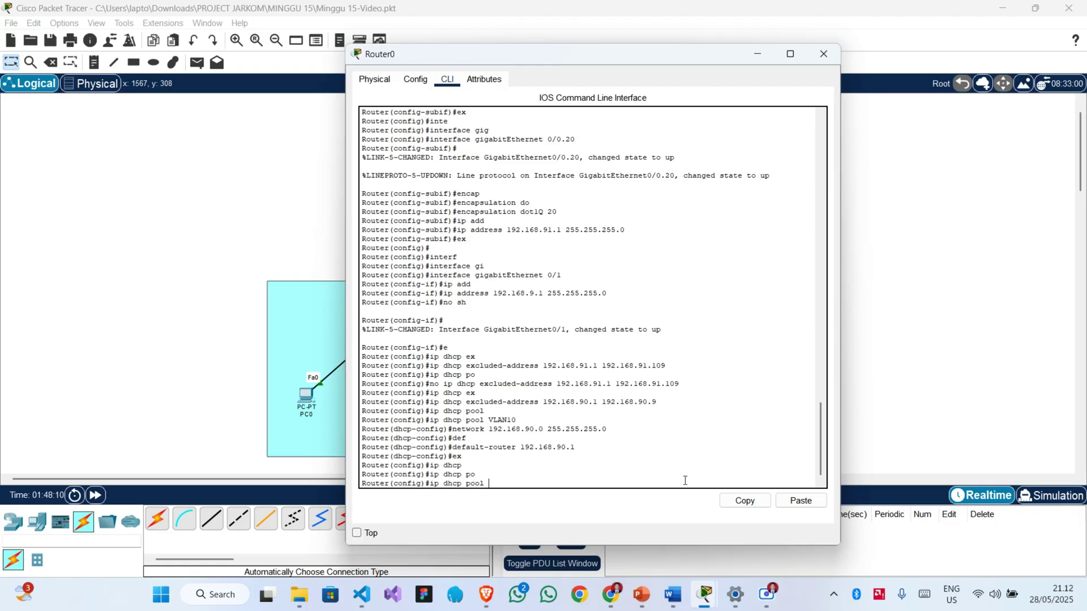
key("BackSpace")
key("BackSpace")
key("BackSpace")
key("BackSpace")
key("BackSpace")
type("exc")
key("Tab")
type("1")
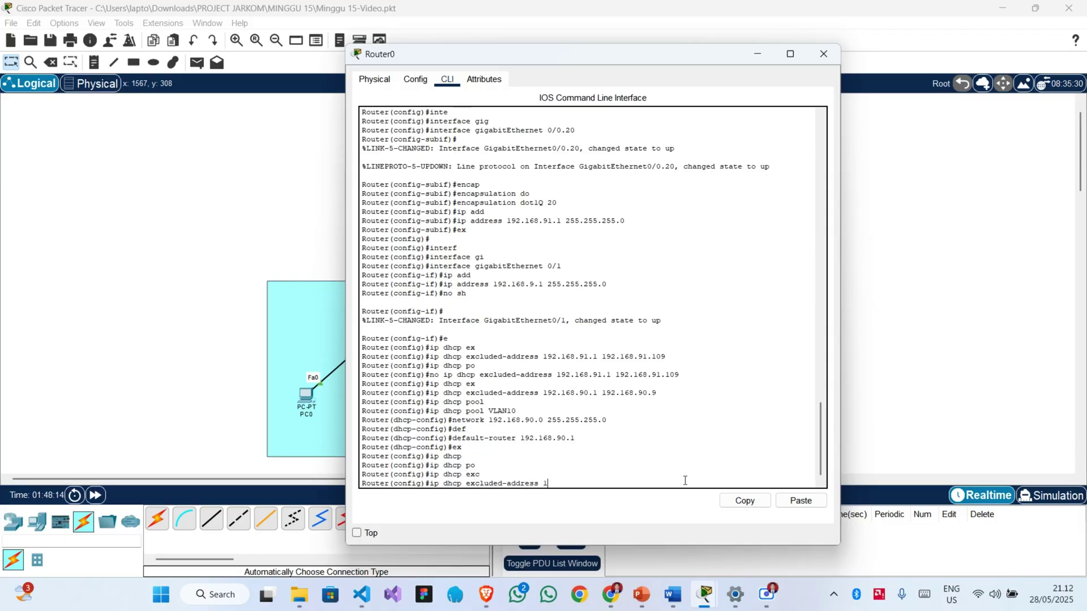
type("92.168.91.1 192.168.91.109")
key("Return")
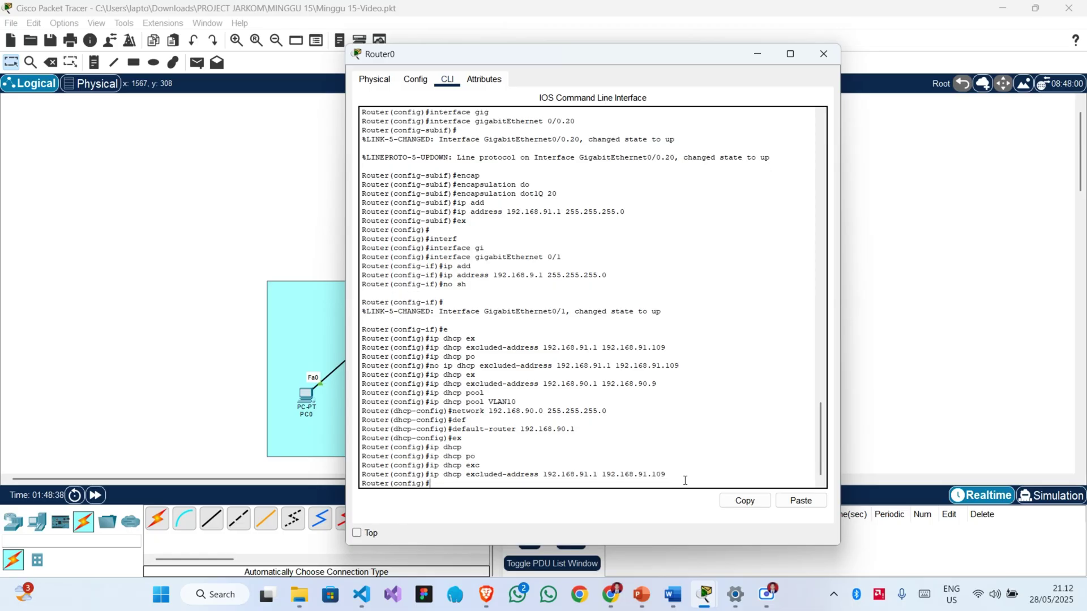
Create a DHCP pool named VLAN20 with network 192.168.91.0 and mask 255.255.255.0.
type("ip dhcp pool VLAN20")
key("Return")
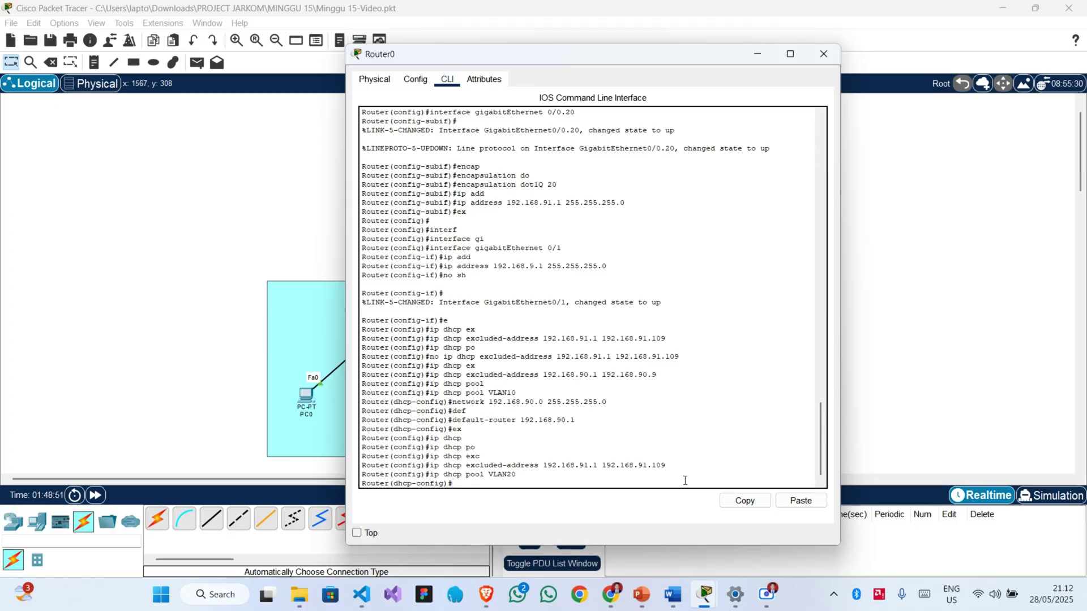
type("net")
key("Tab")
type("1")
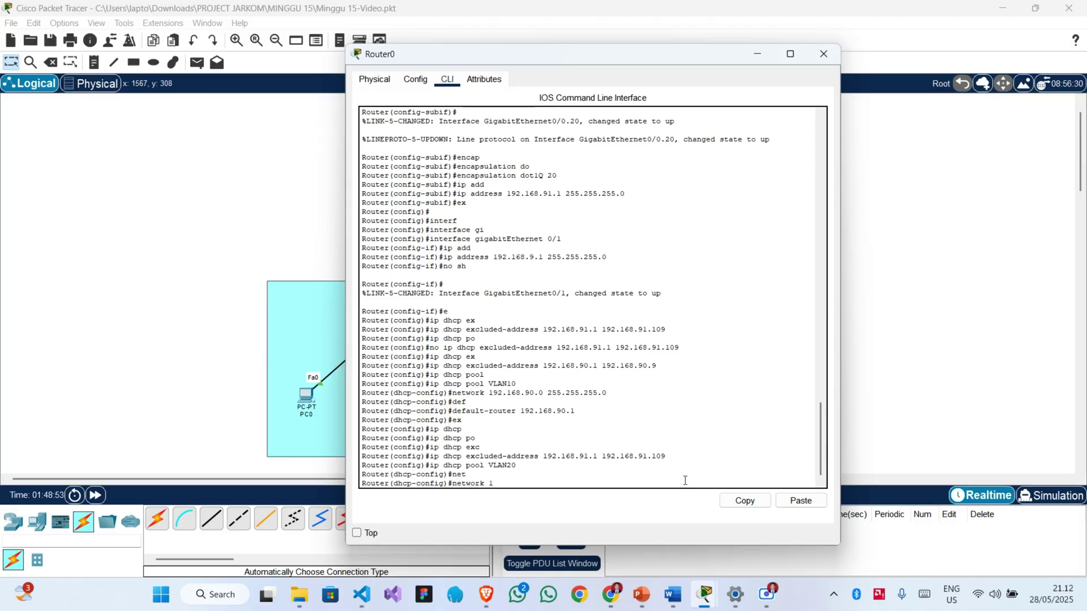
type("92.168.91.0 255.255.255.0")
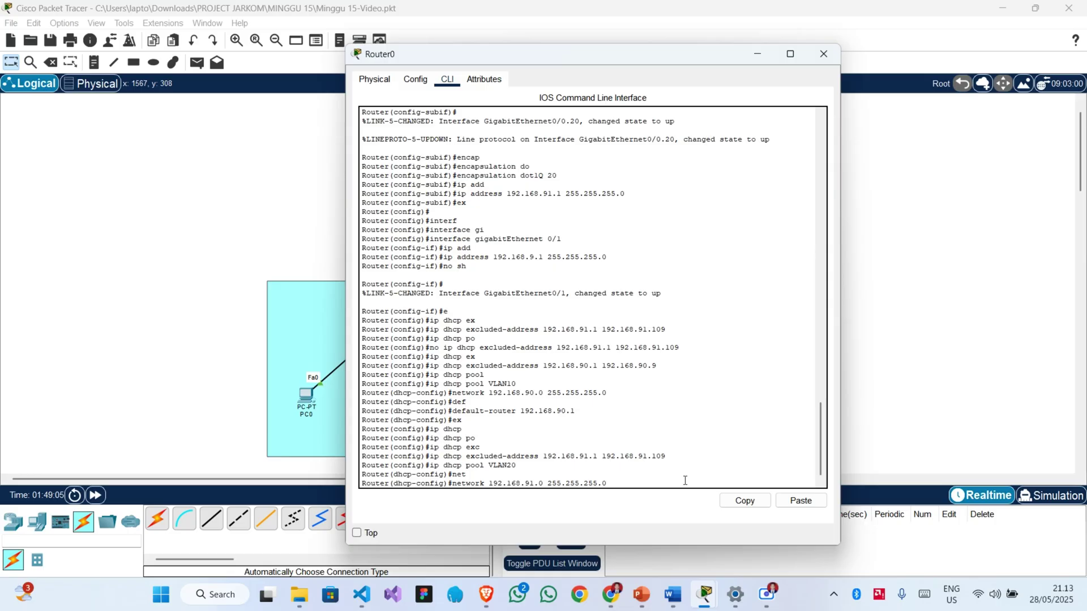
key("Return")
Set the VLAN20 pool's default router to 192.168.91.1 and exit the pool configuration.
type("def")
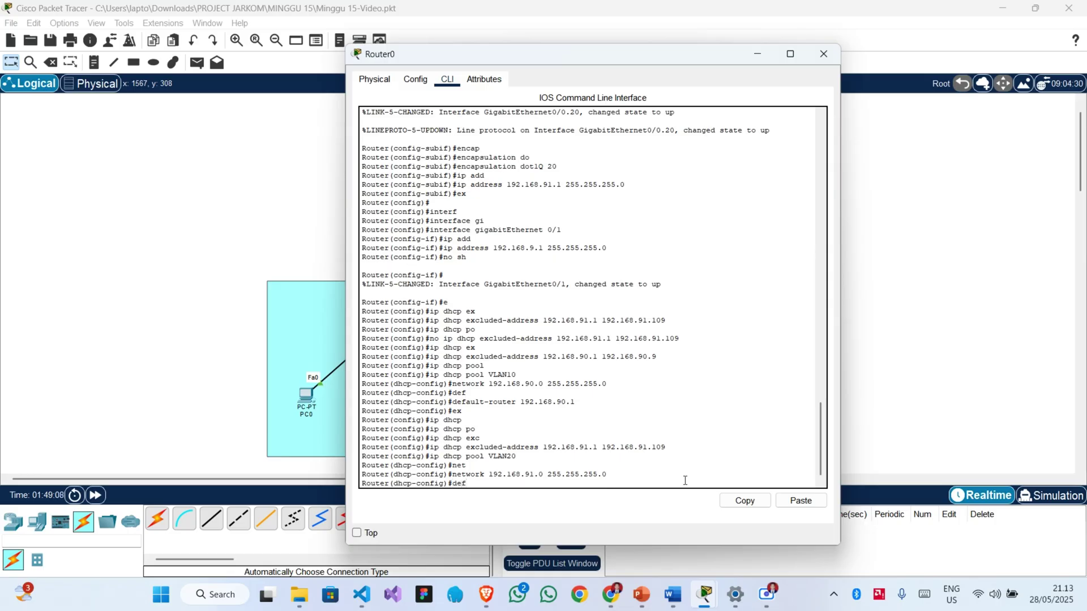
key("Tab")
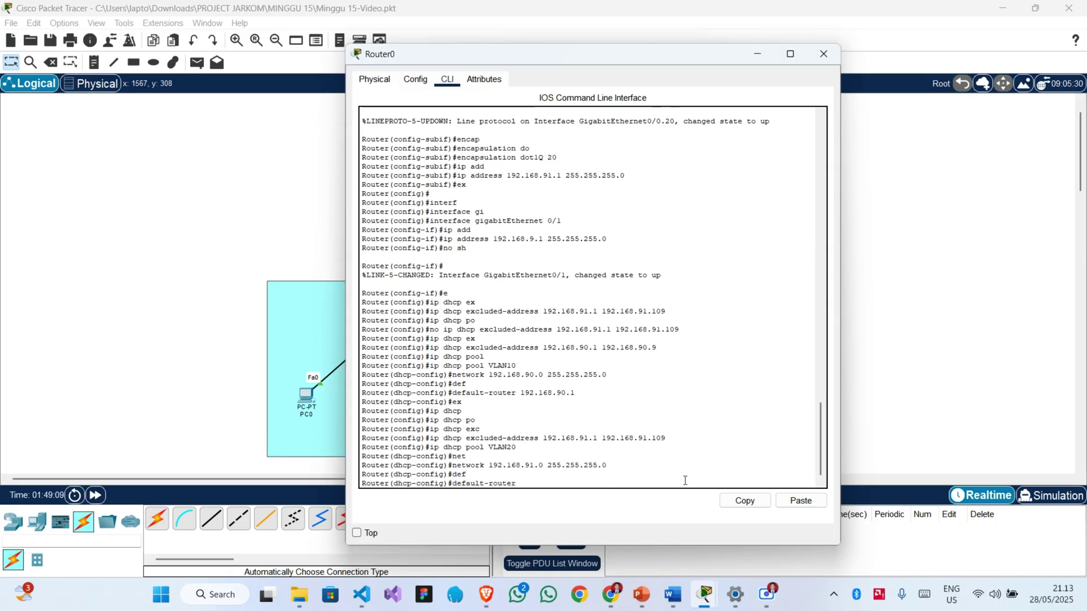
type("192.168")
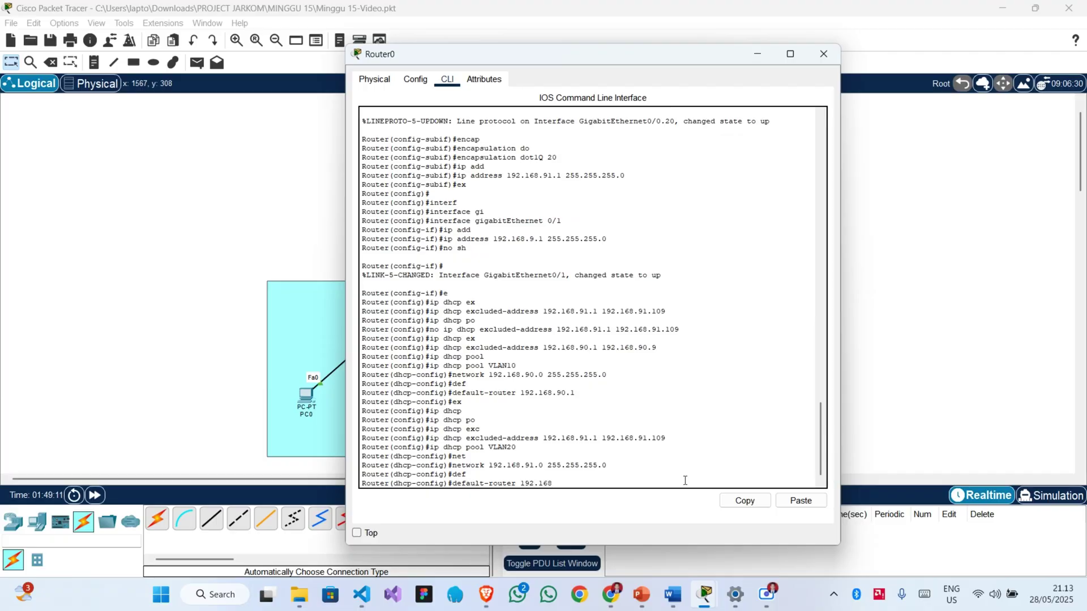
type(".91.1")
key("Return")
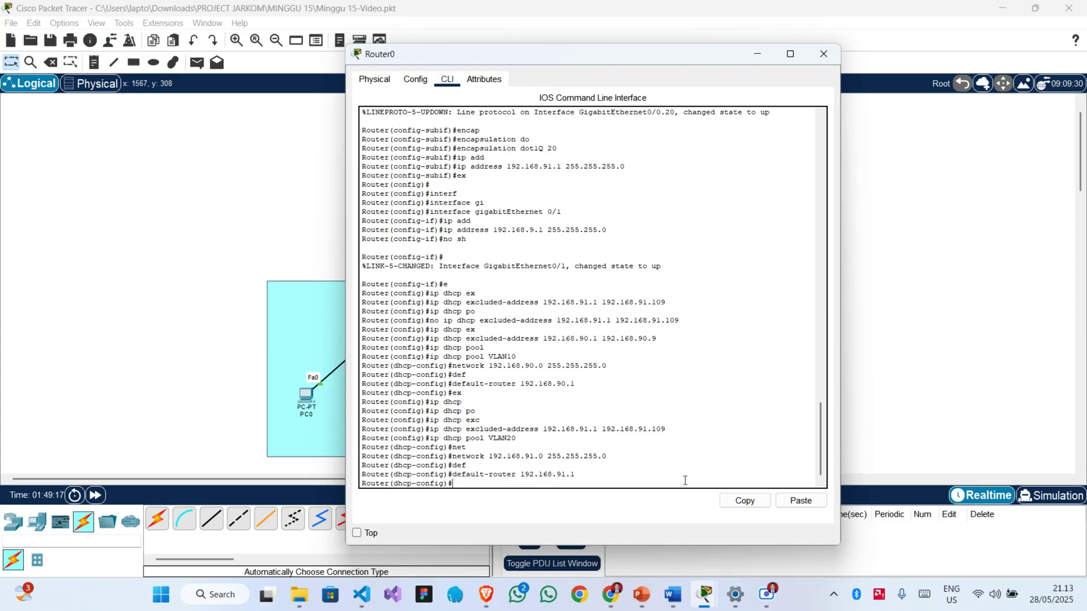
type("ex")
key("Return")
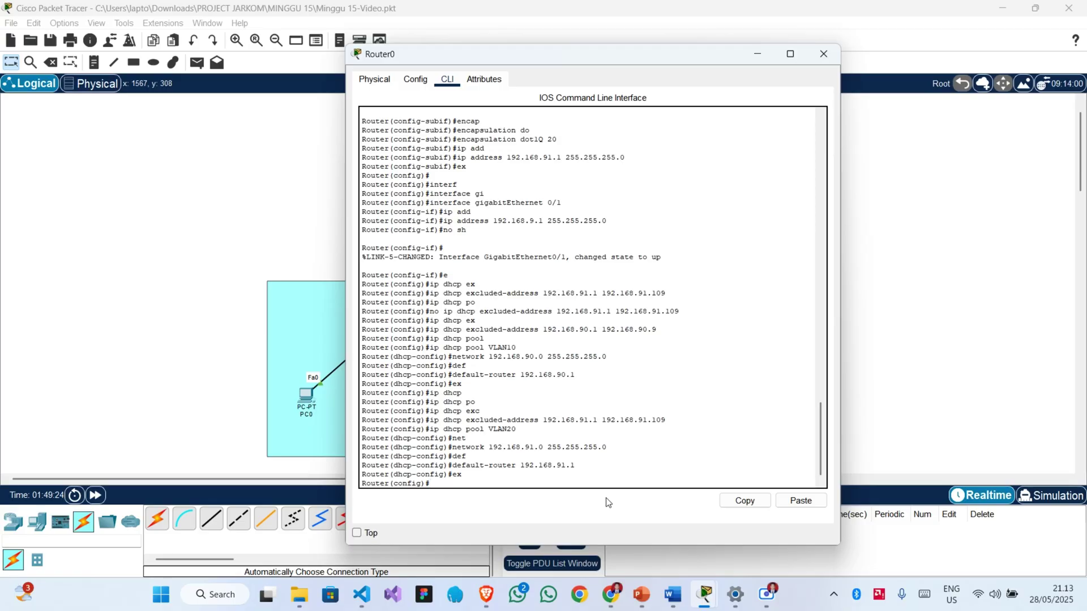
Leave global configuration mode and save Router0's configuration to memory.
type("e")
type("x")
key("Return")
type("wr mem")
key("Return")
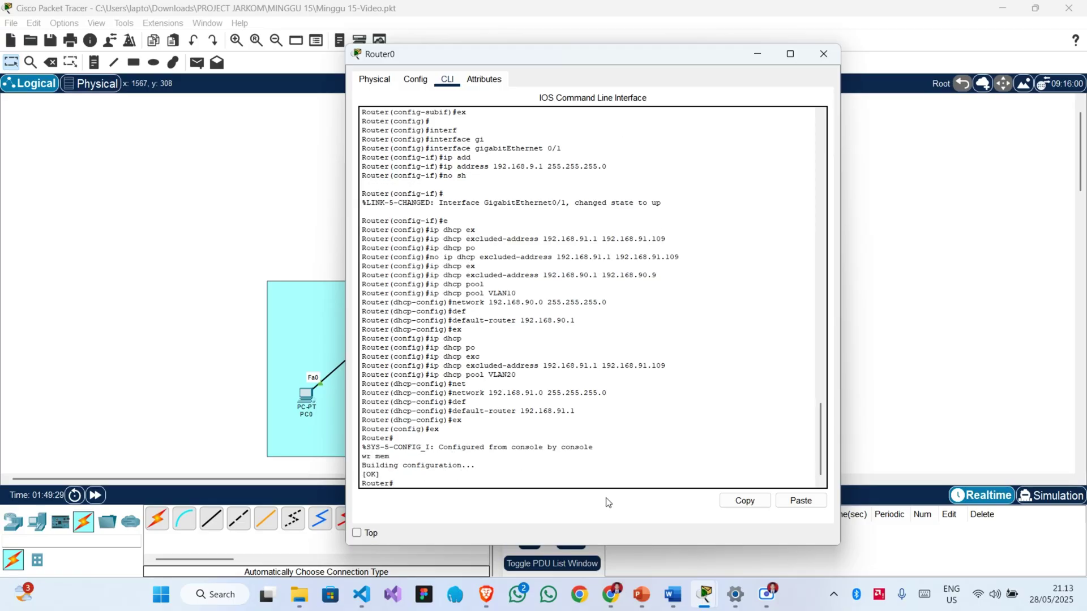
Minimize Router0's window, open Router1's command line and decline the initial configuration dialog.
left_click(754, 55)
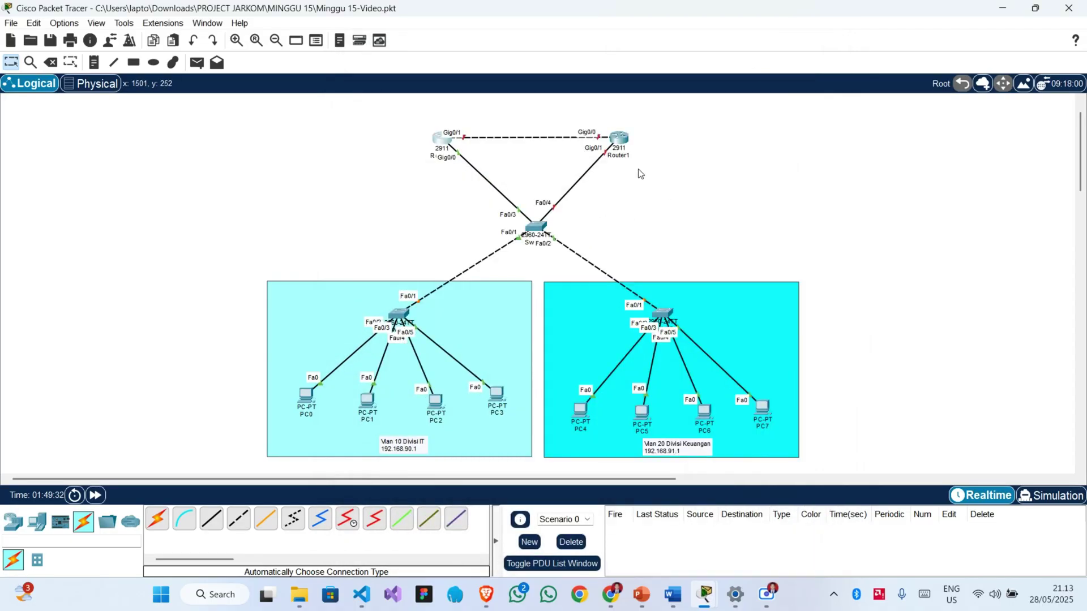
left_click(623, 139)
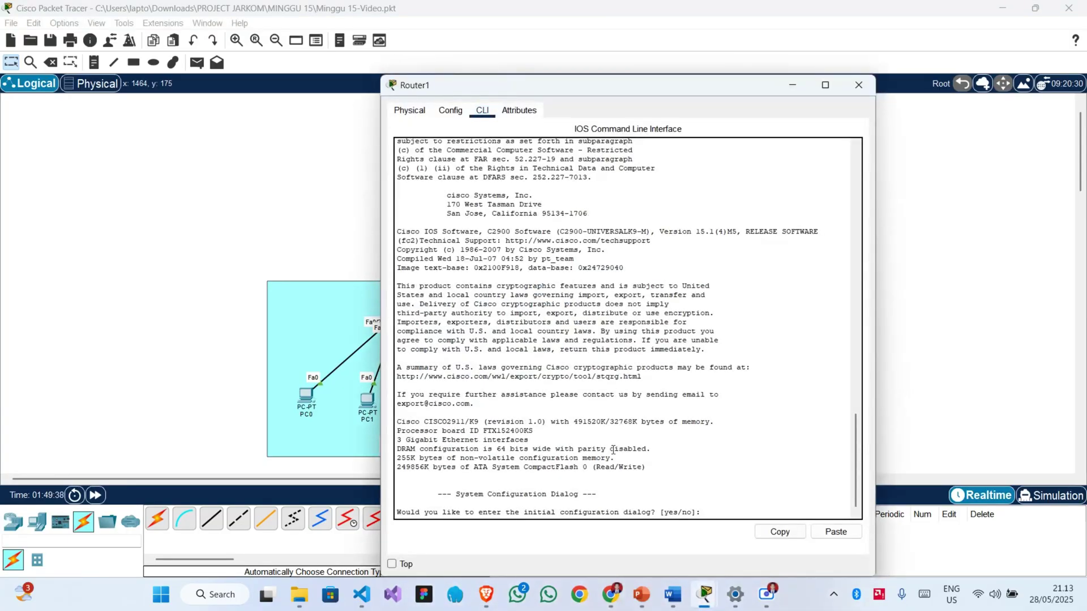
type("no")
key("Return")
key("Return")
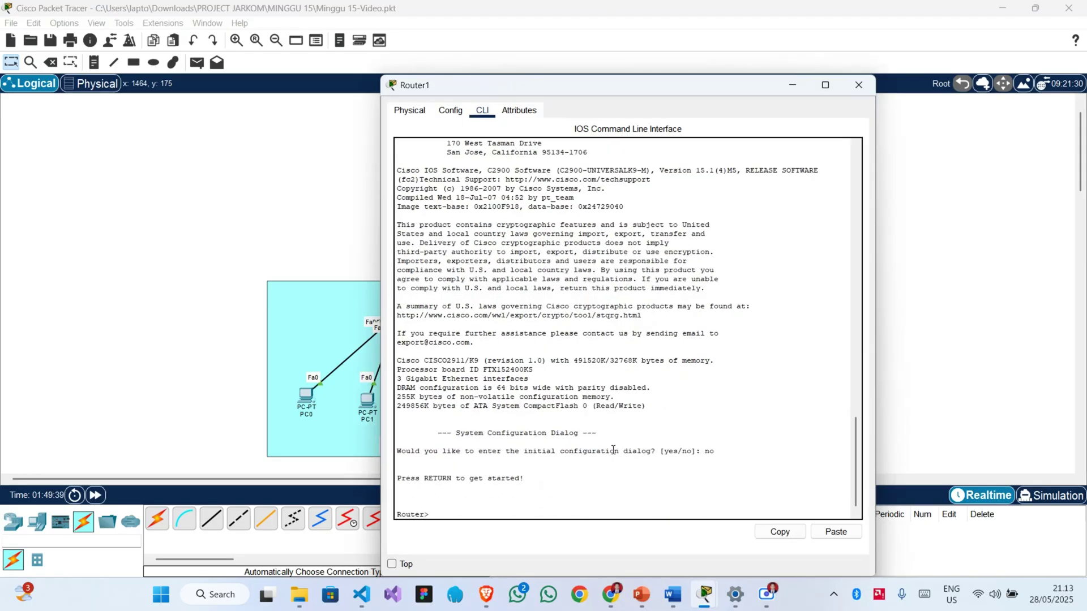
Enter privileged mode and global configuration mode on Router1.
type("en")
key("Return")
type("con")
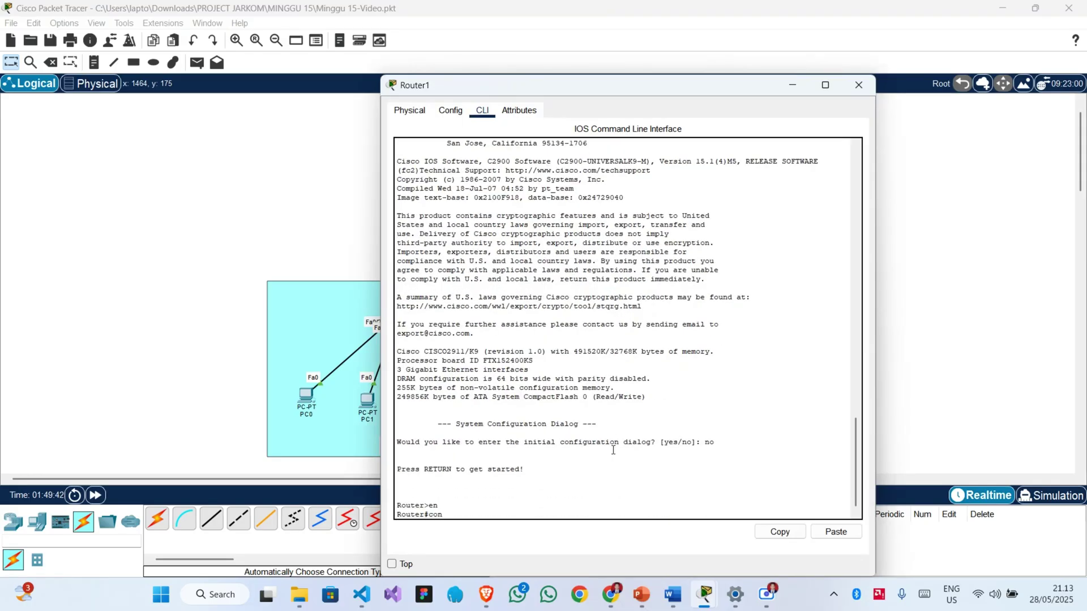
type("f t")
key("Return")
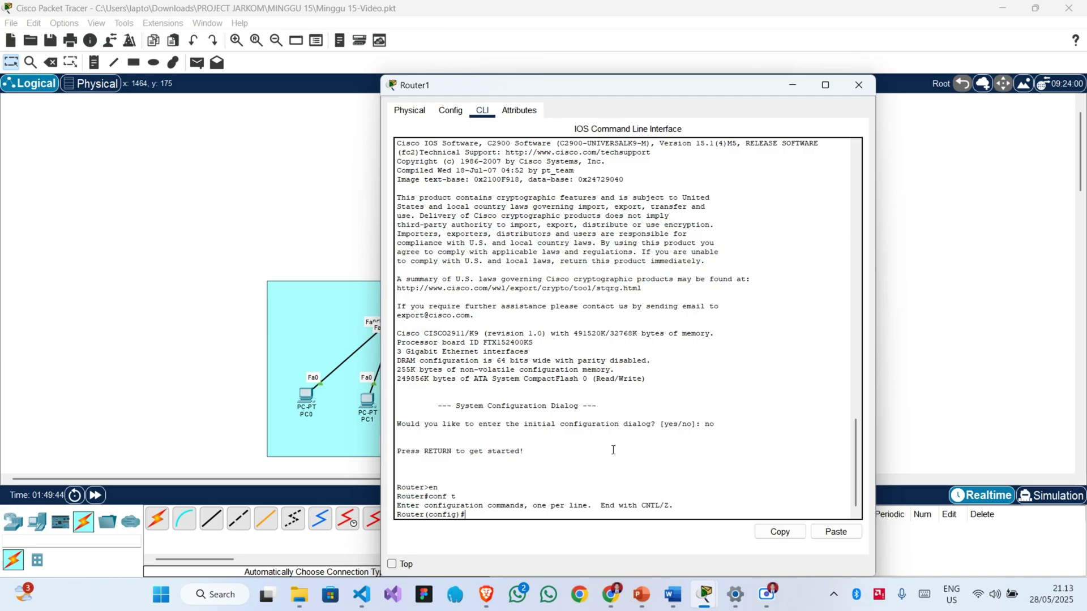
Assign IP address 192.168.9.2 with mask 255.255.255.0 to Router1's interface GigabitEthernet 0/0.
type("inter")
key("Tab")
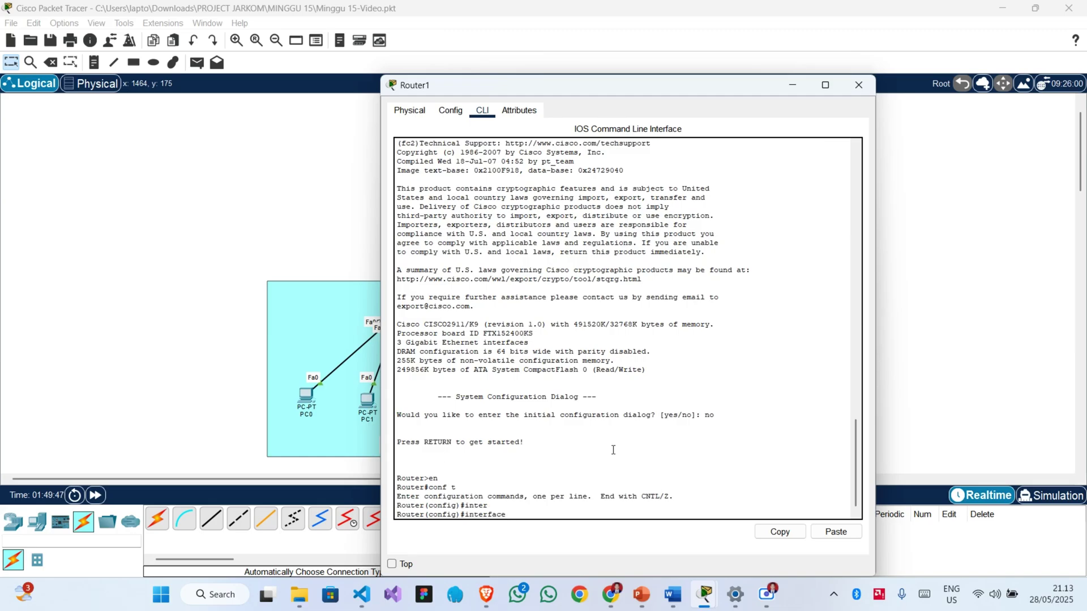
type("gi")
key("Tab")
type("0/0")
key("Return")
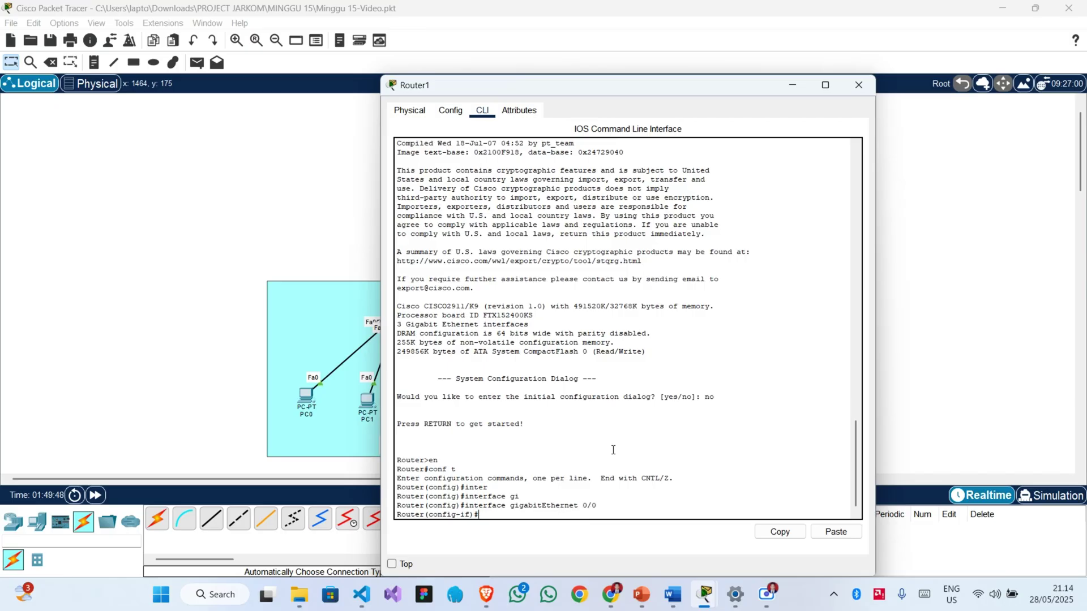
type("ip ad")
key("Tab")
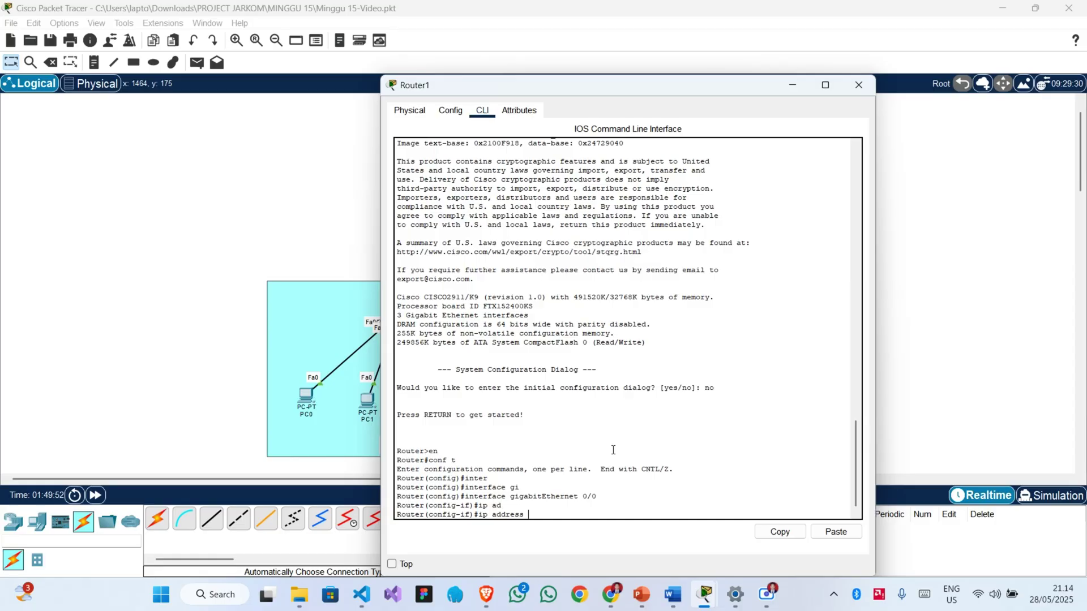
type("192.168.9.2 255.255.255.0")
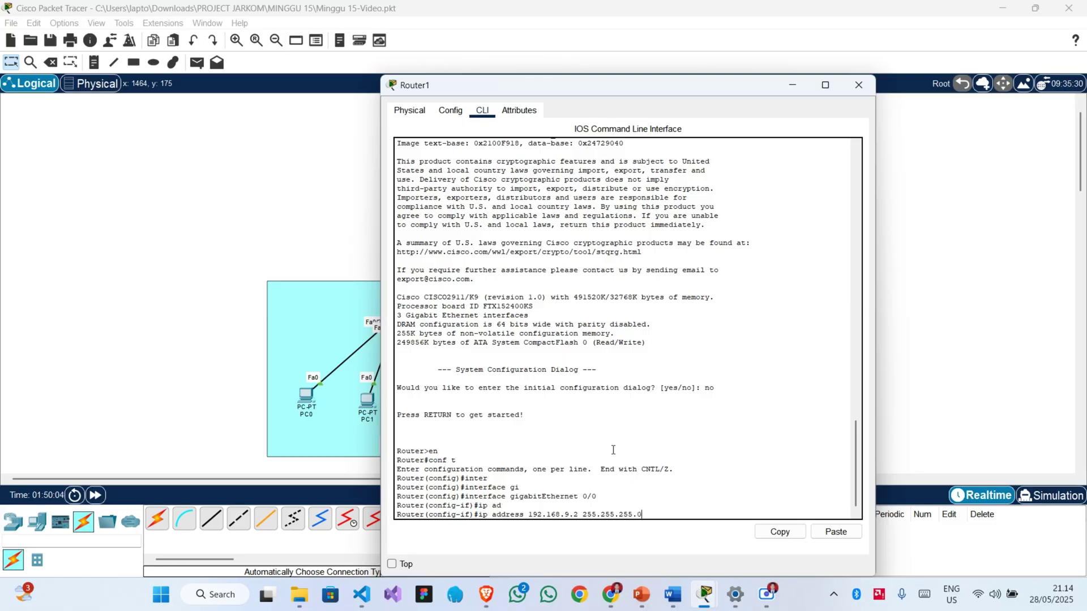
key("Return")
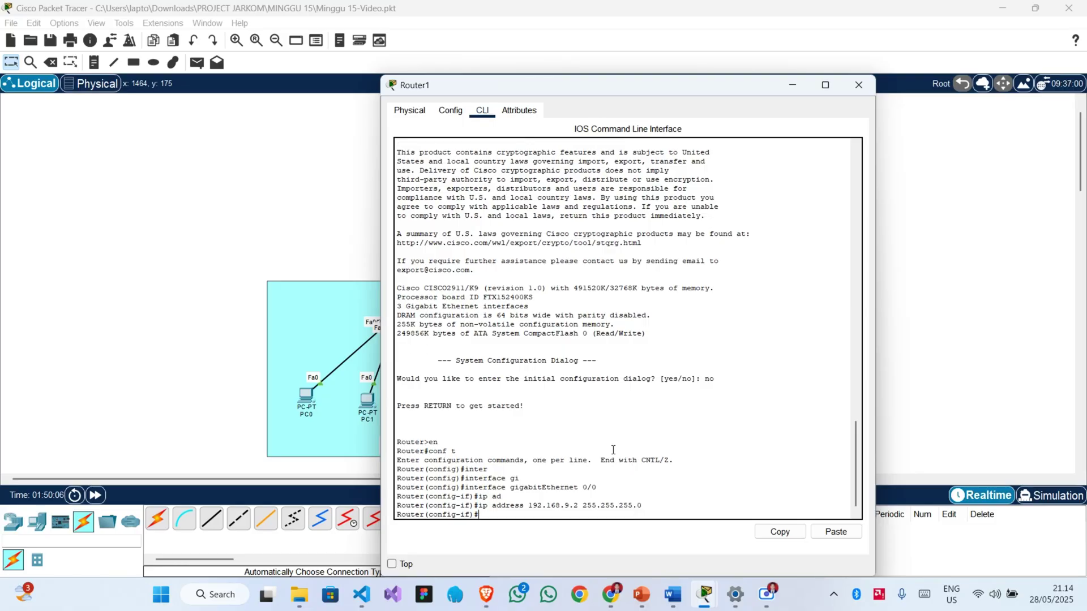
Enable Router1's GigabitEthernet 0/0 interface and exit its interface configuration.
type("no sh")
key("Return")
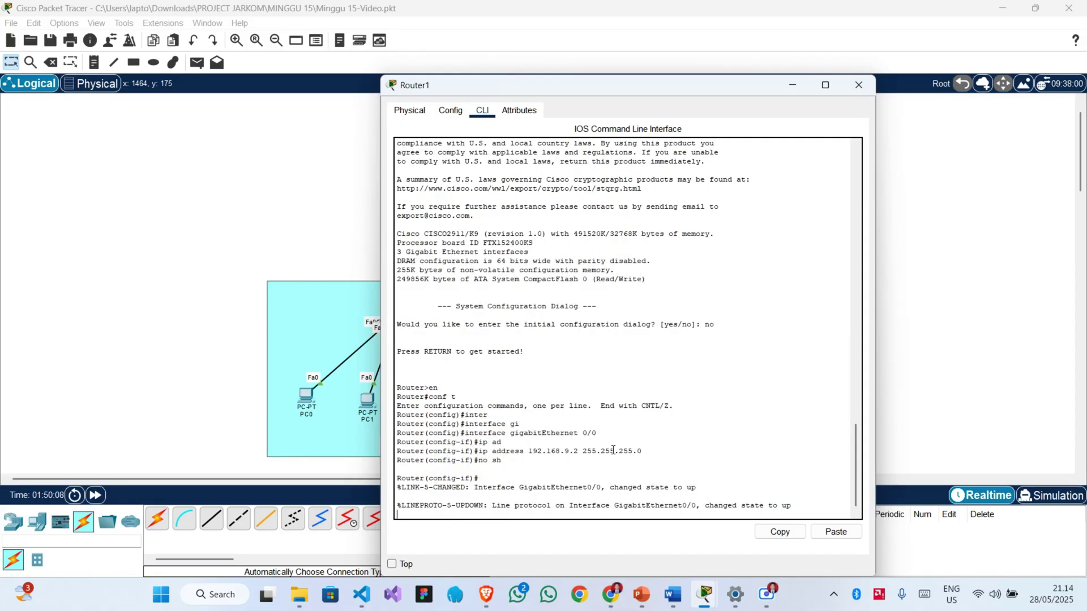
type("ex")
key("Return")
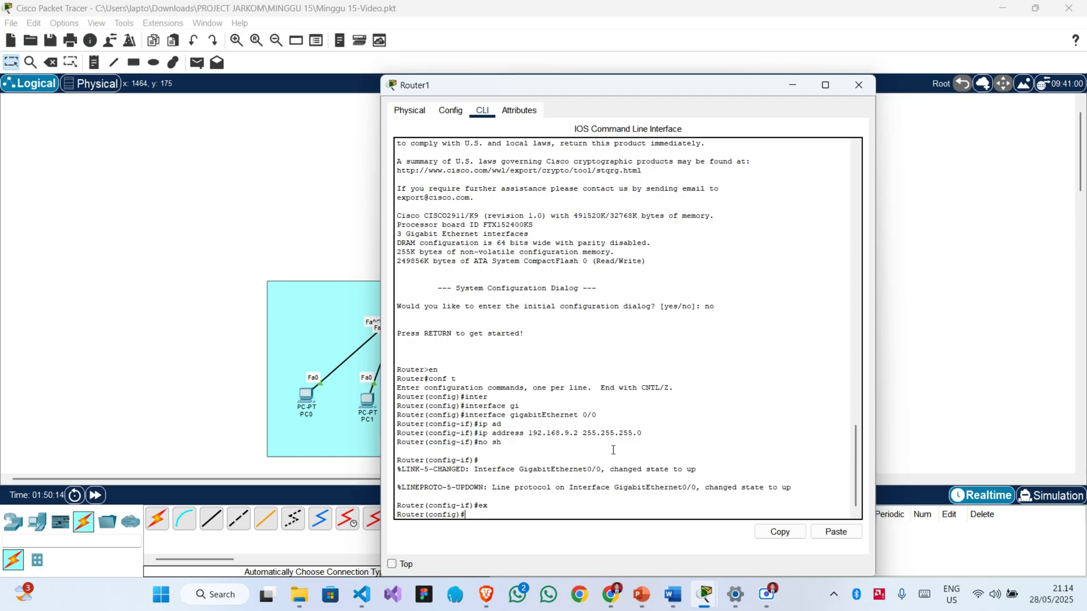
Assign IP address 192.168.92.1 with mask 255.255.255.0 to Router1's interface GigabitEthernet 0/1.
type("inter")
key("Tab")
type("gig")
key("Tab")
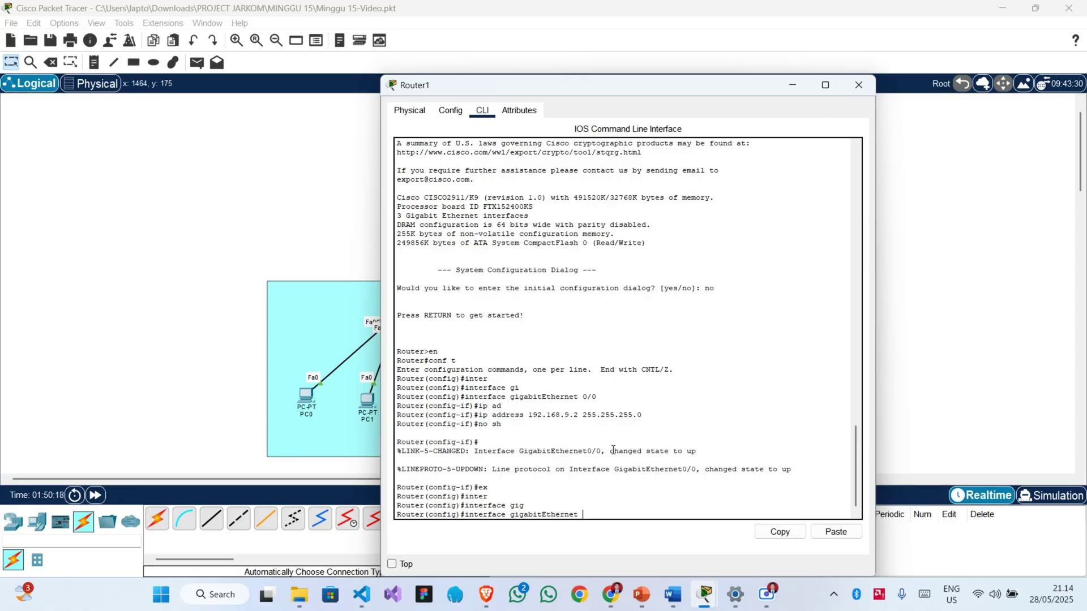
type("0/1")
key("Return")
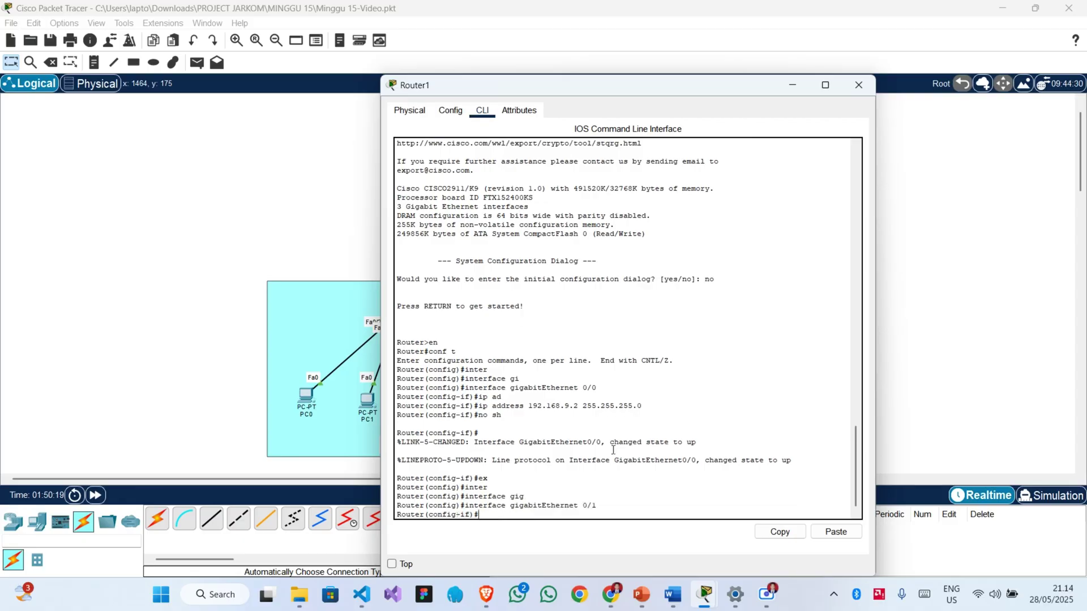
type("ip")
key("Tab")
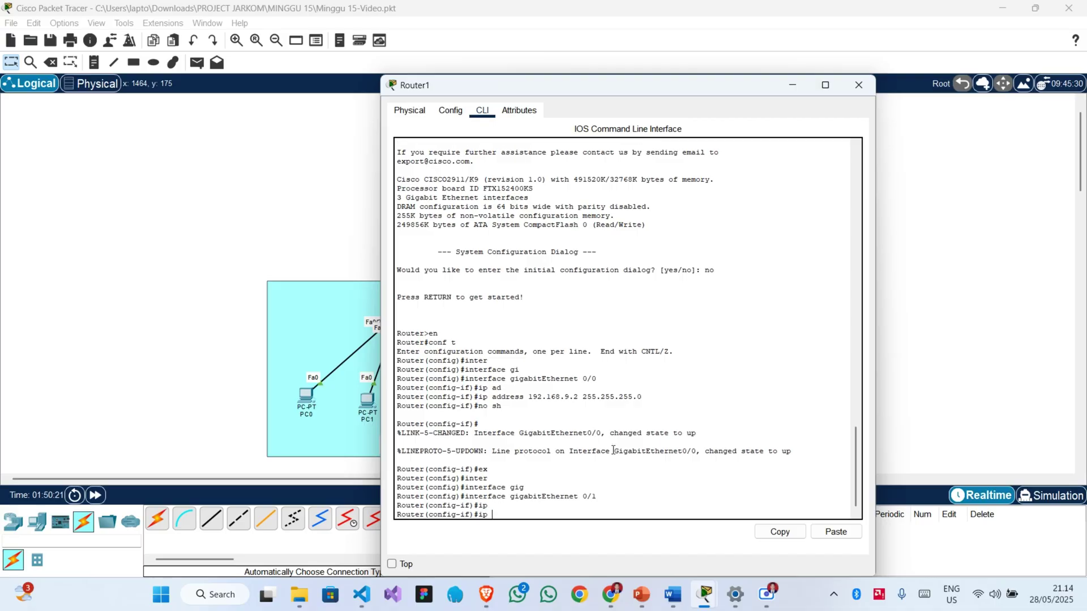
type("a")
key("Tab")
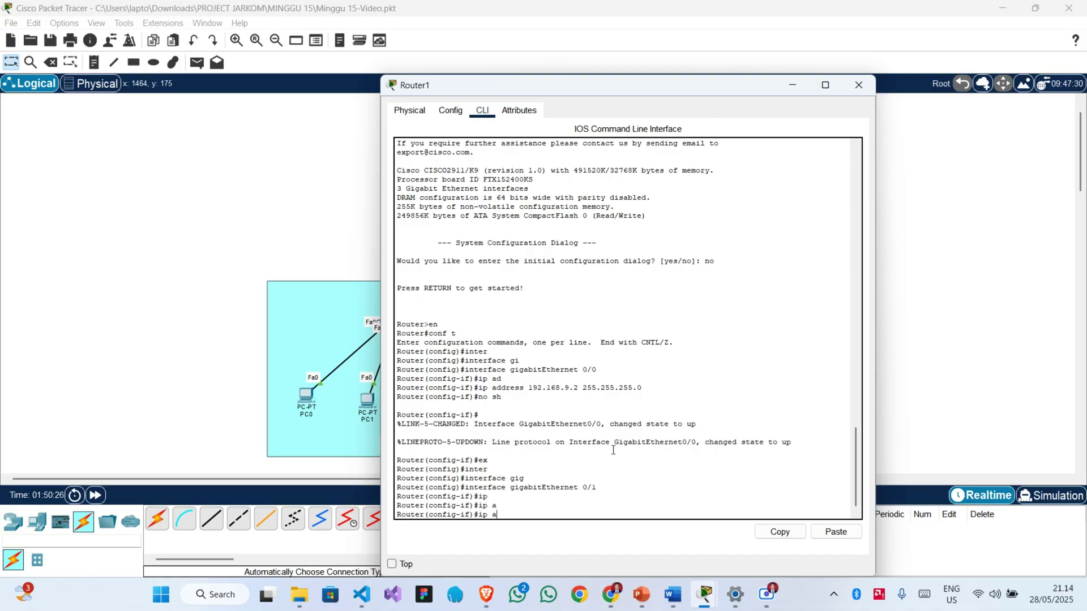
type("ddr")
key("Tab")
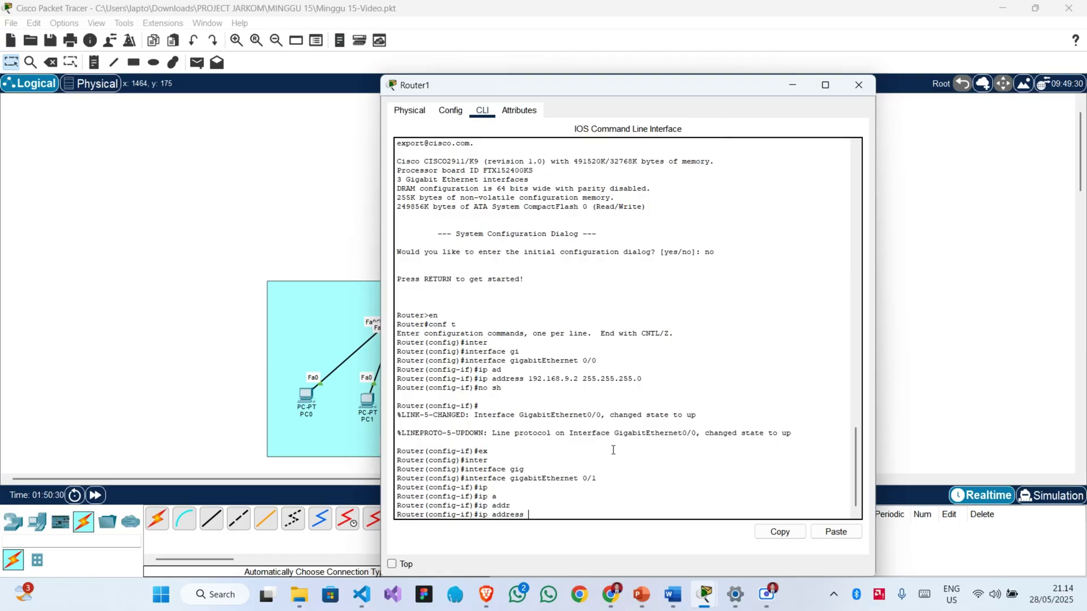
type("192.168.92")
type(".1 255.255.255.0")
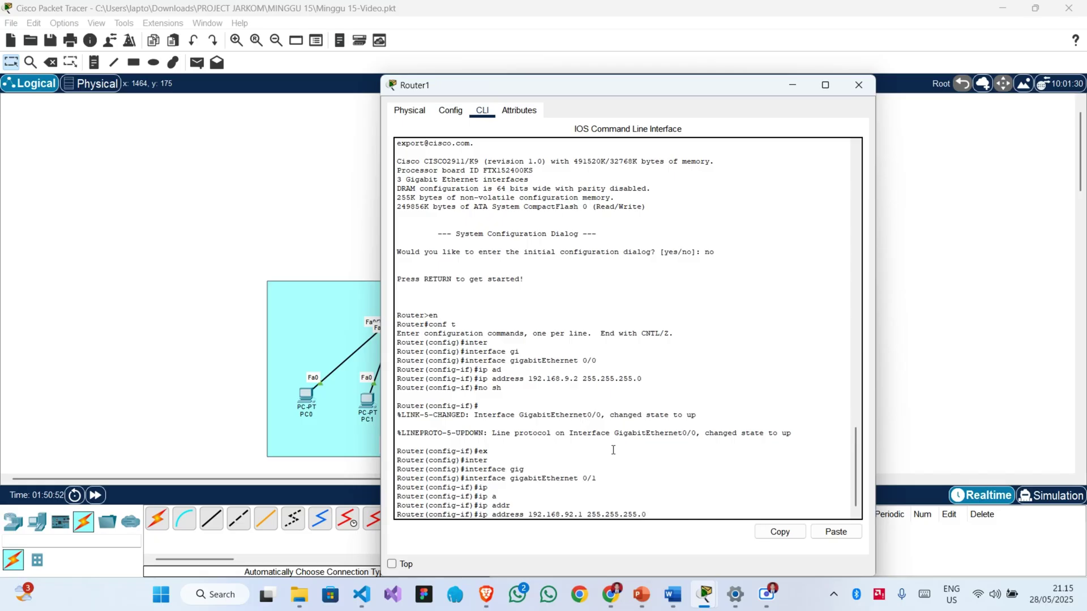
key("Return")
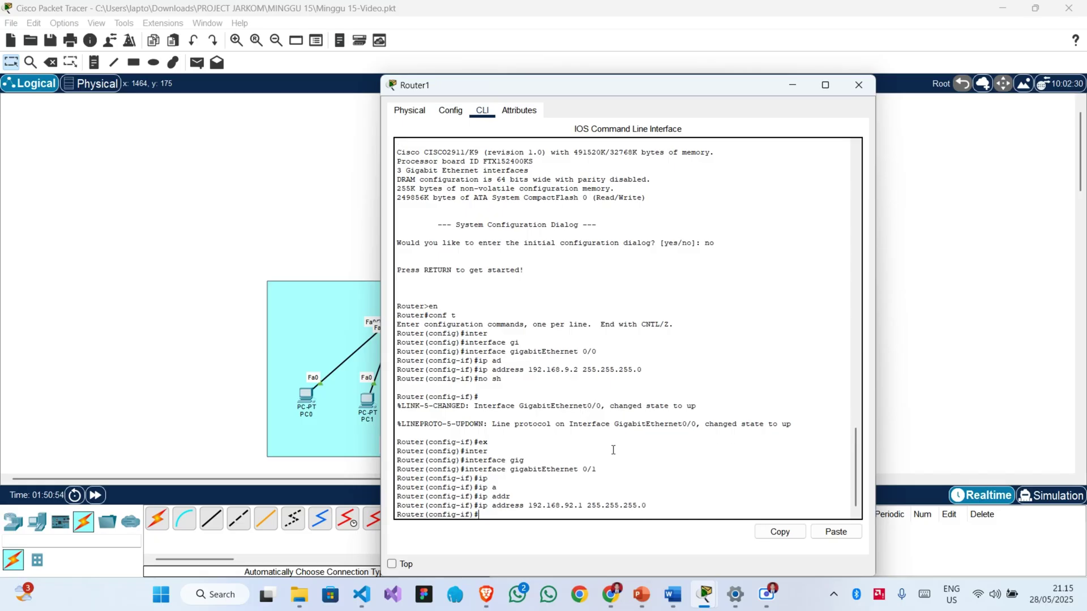
Enable Router1's GigabitEthernet 0/1 interface and exit its interface configuration.
type("no sh")
key("Return")
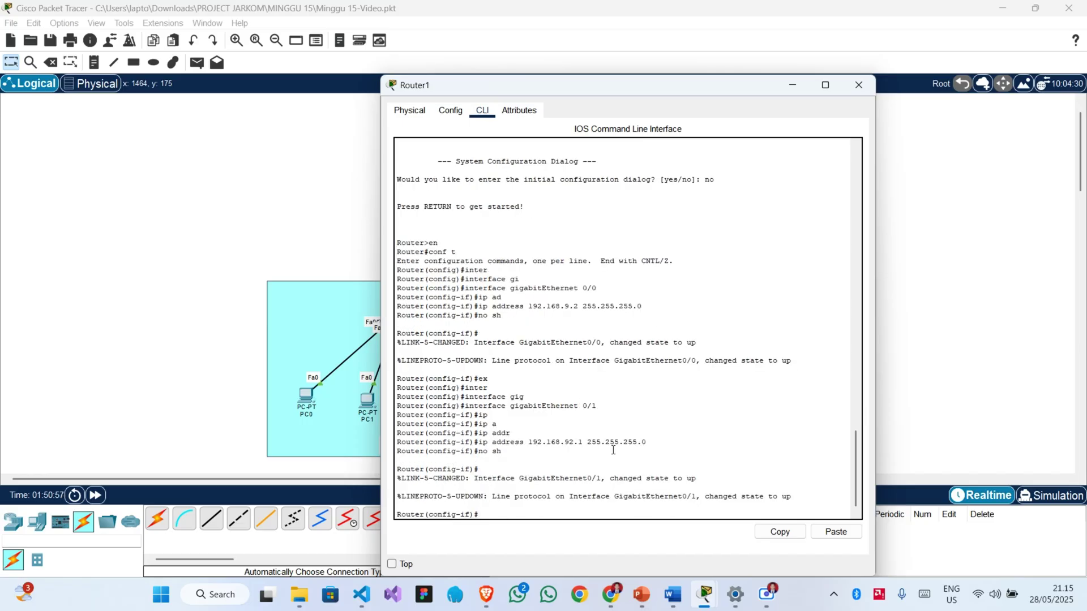
type("ex")
key("Return")
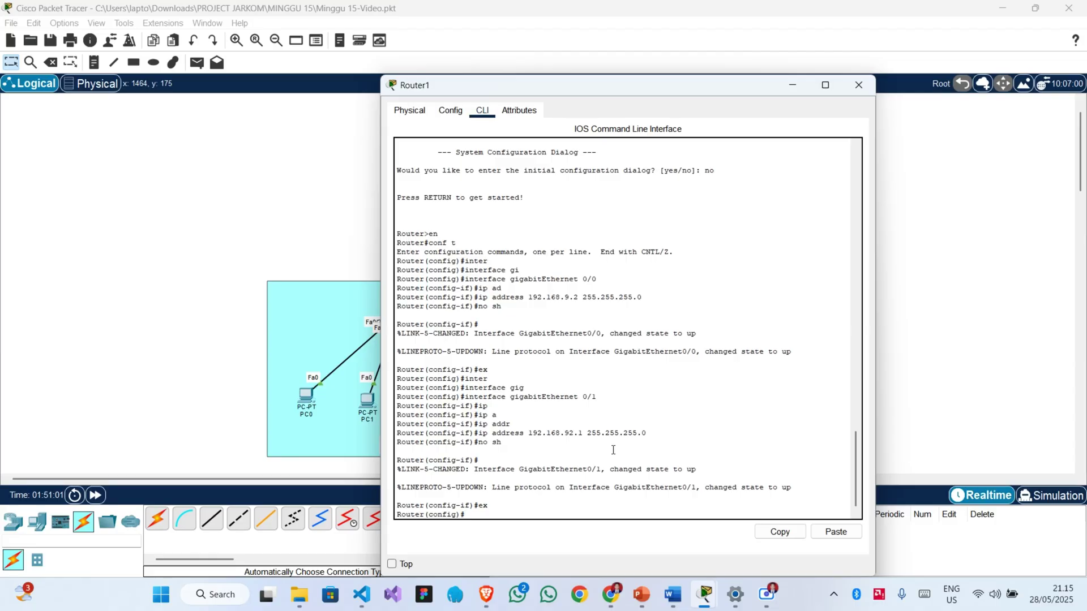
Leave global configuration mode, save Router1's configuration to memory and minimize its window.
type("ex")
key("Return")
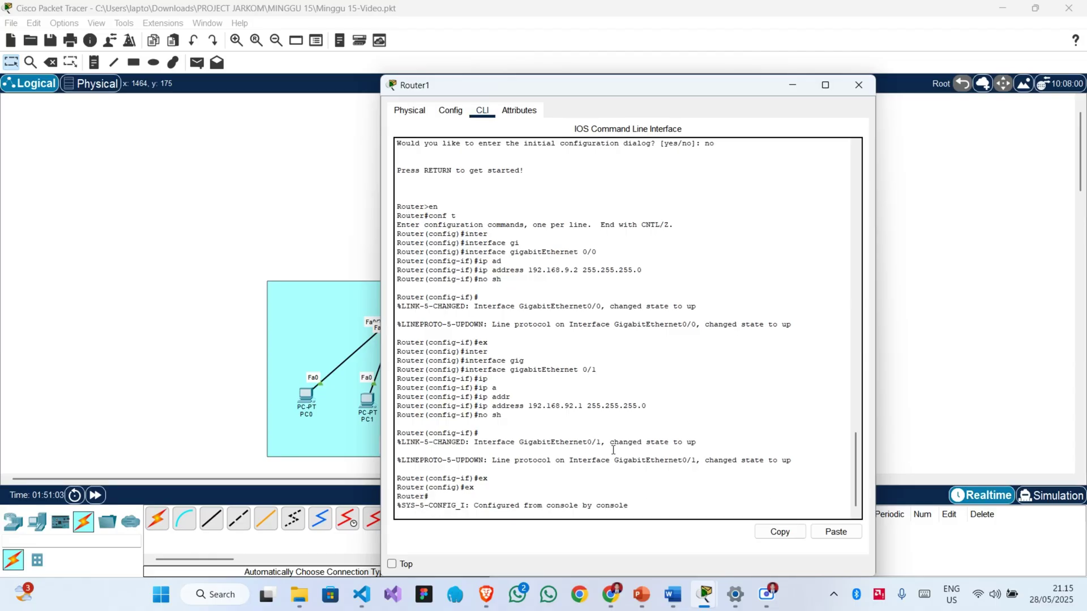
type("wr mem")
key("Return")
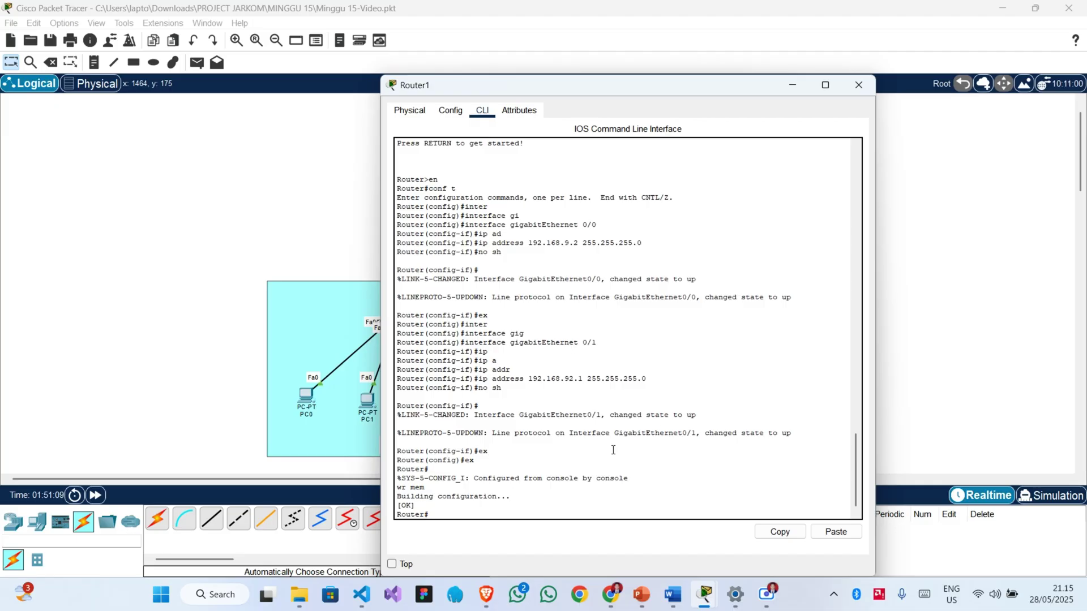
left_click(797, 83)
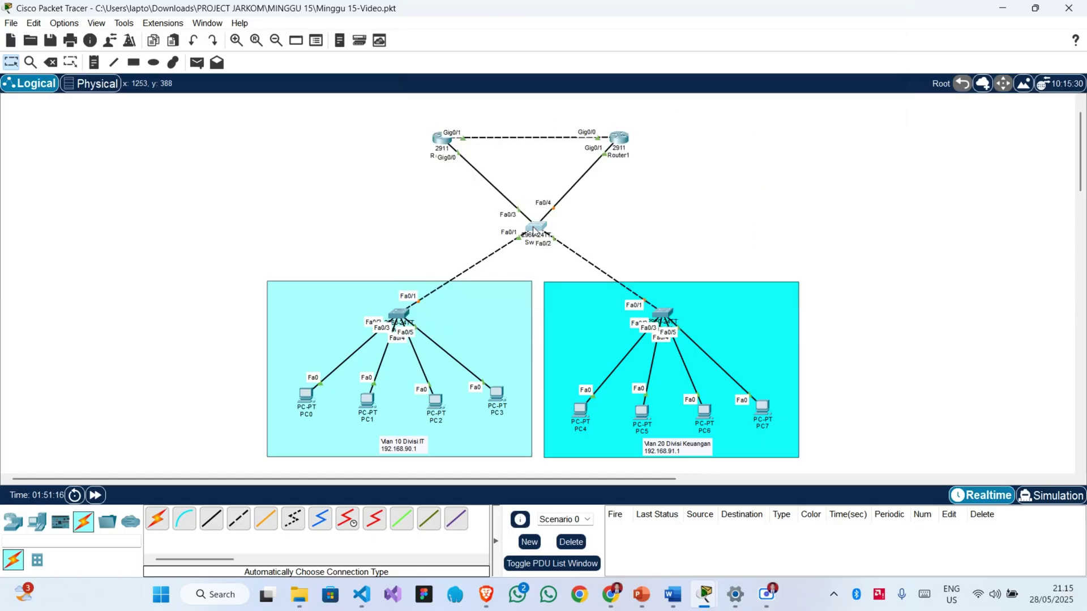
Open Switch0's command line and enter global configuration mode.
left_click(533, 230)
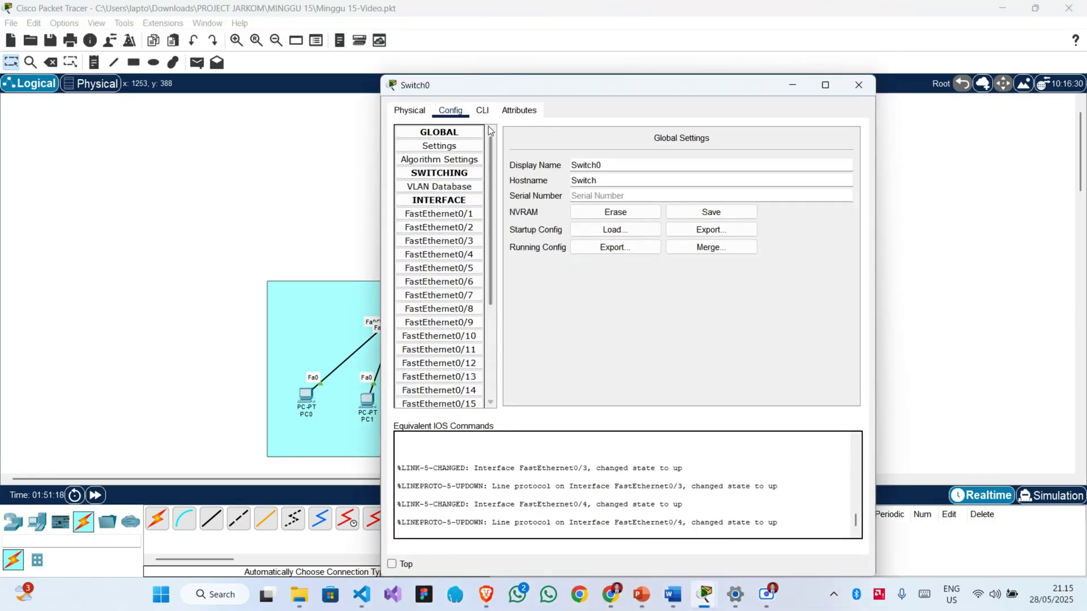
left_click(481, 112)
key("Return")
key("Return")
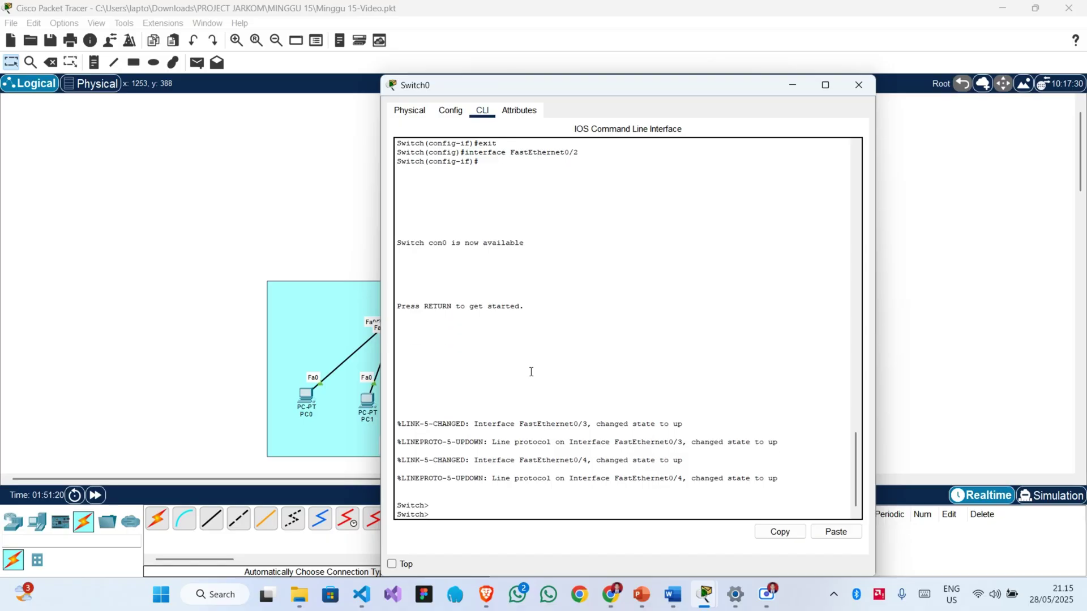
type("en")
key("Return")
type("c")
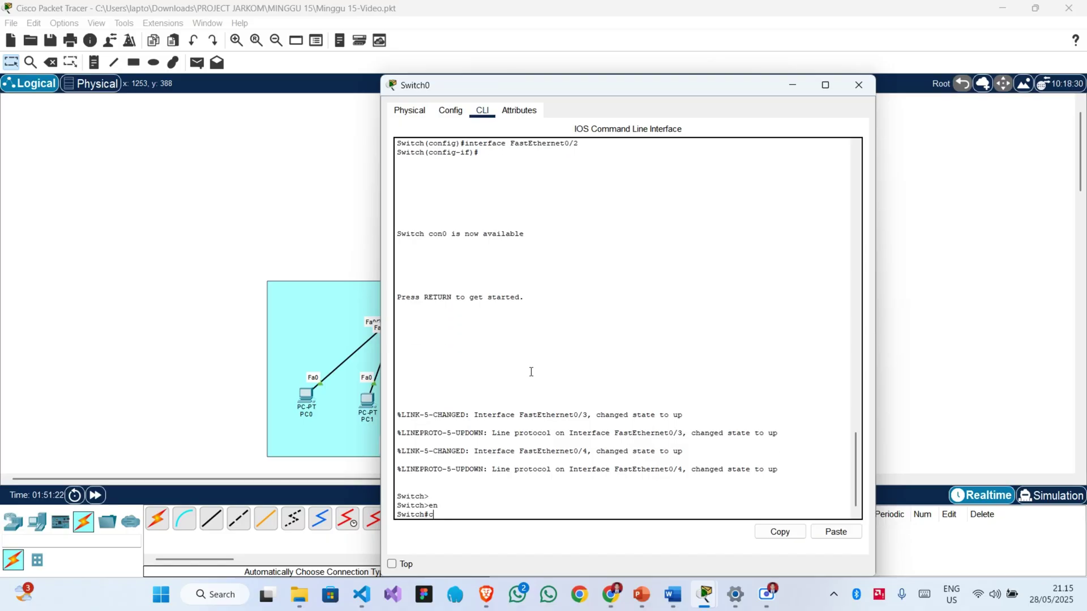
type("onf t")
key("Return")
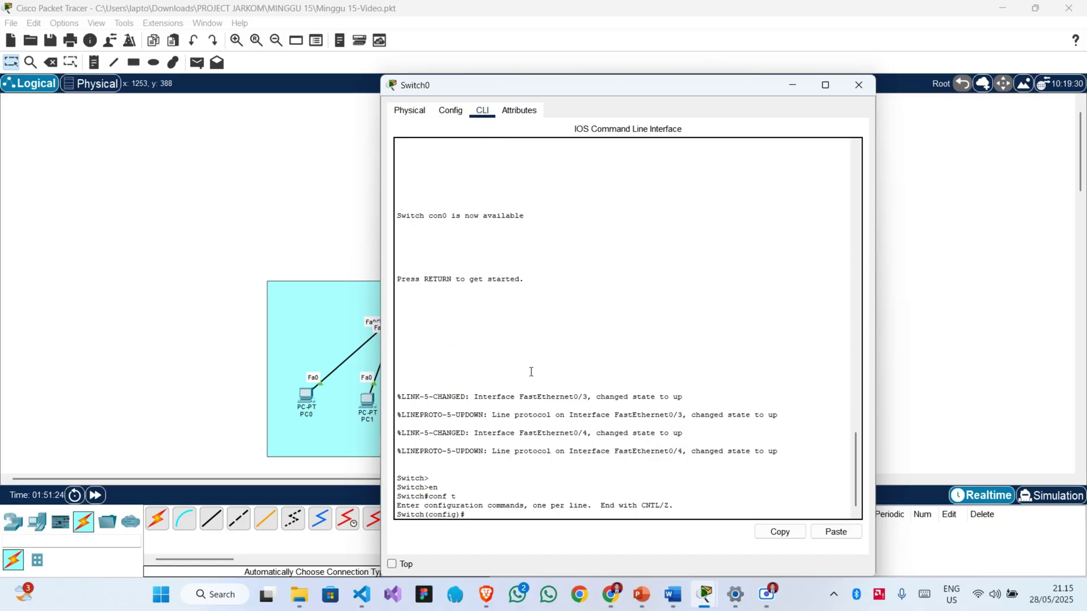
Create VLAN 10 on Switch0, name it IT and exit the VLAN configuration.
type("vlan 10")
key("Return")
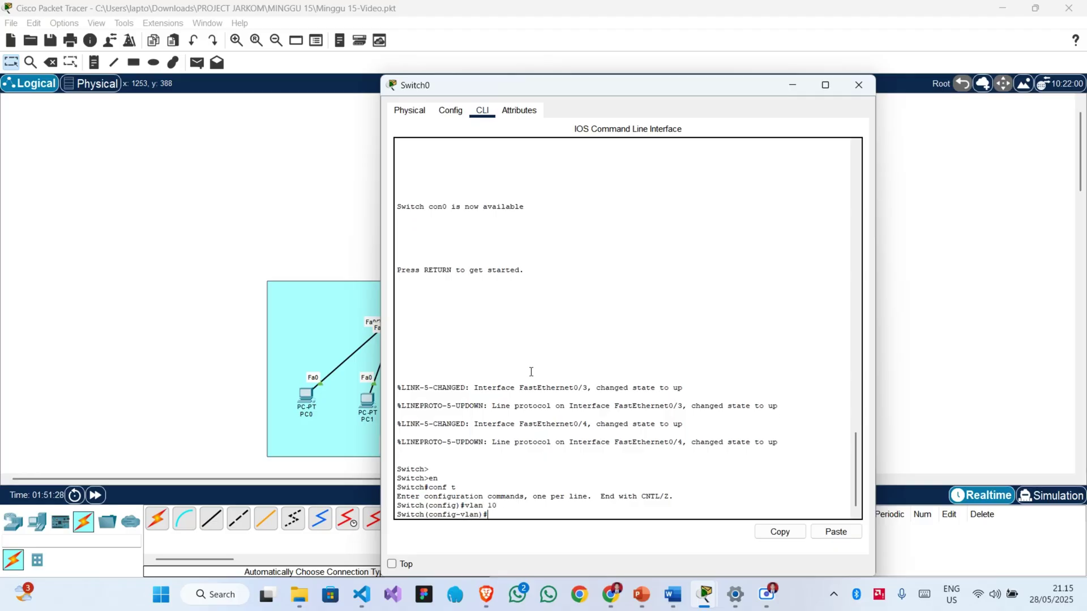
type("name IT")
key("Return")
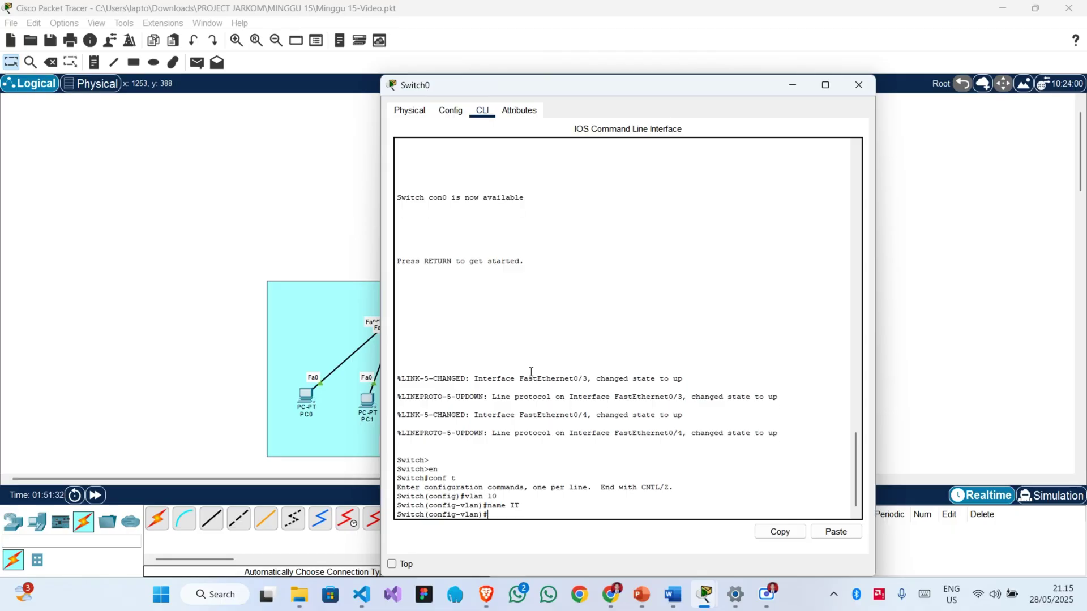
type("e")
key("Return")
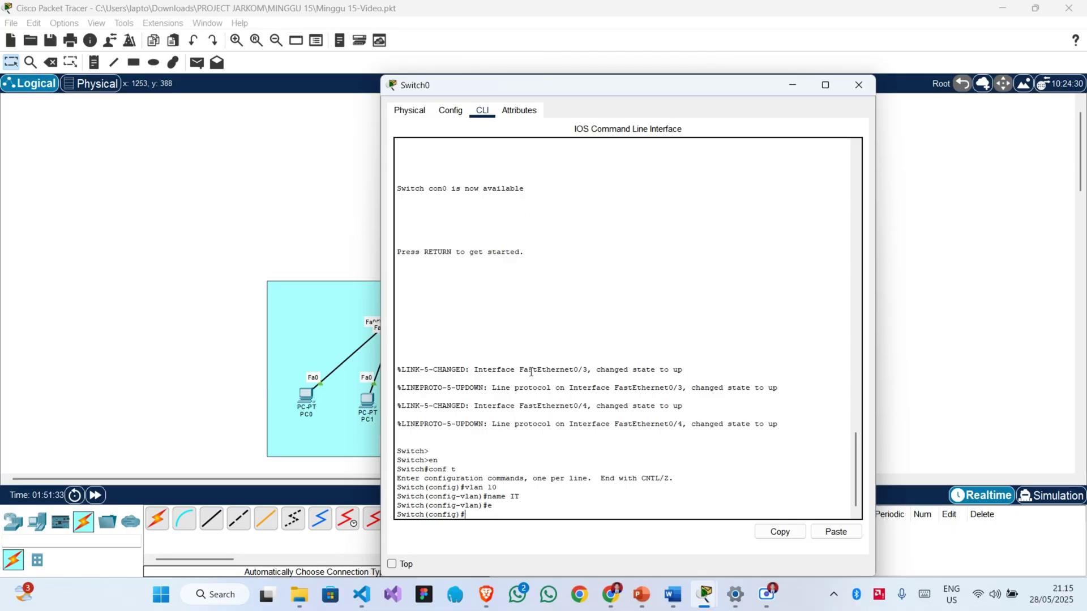
Create VLAN 20 on Switch0, name it Keuangan and exit the VLAN configuration.
type("vlan 20")
key("Return")
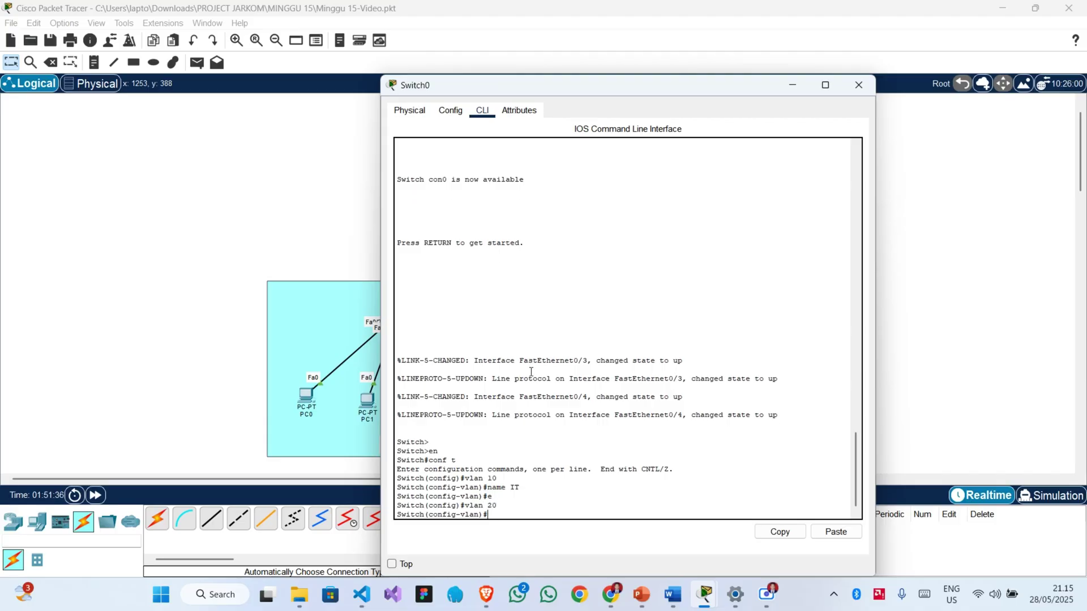
type("name Keuangan")
key("Return")
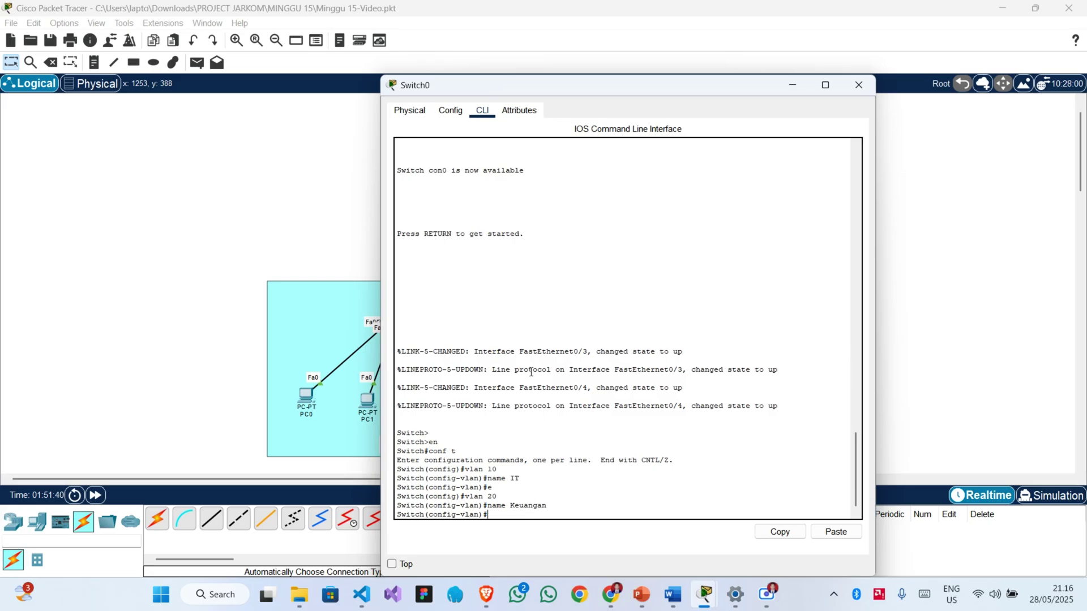
type("e")
key("Return")
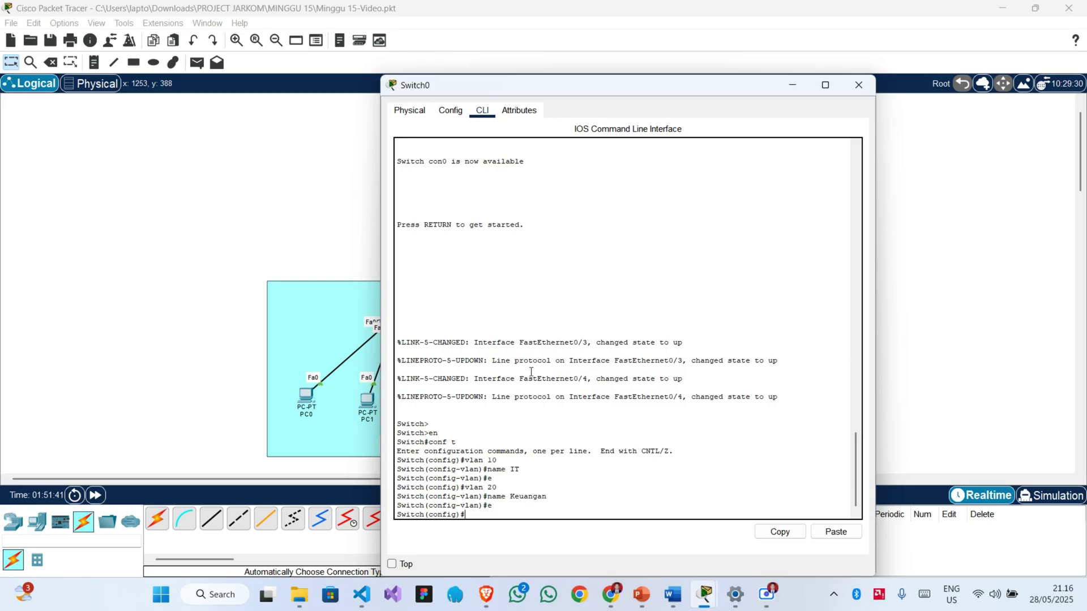
Set Switch0's interface range fa0/1-4 to switchport trunk mode.
type("inter")
key("Tab")
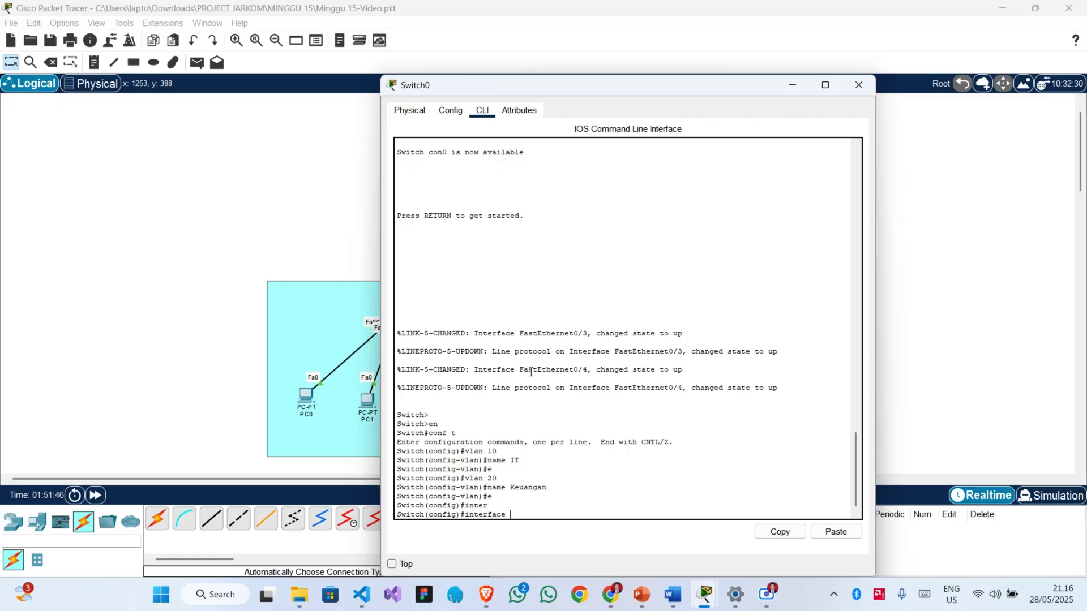
type("ra fa0/1")
type("-4")
key("Return")
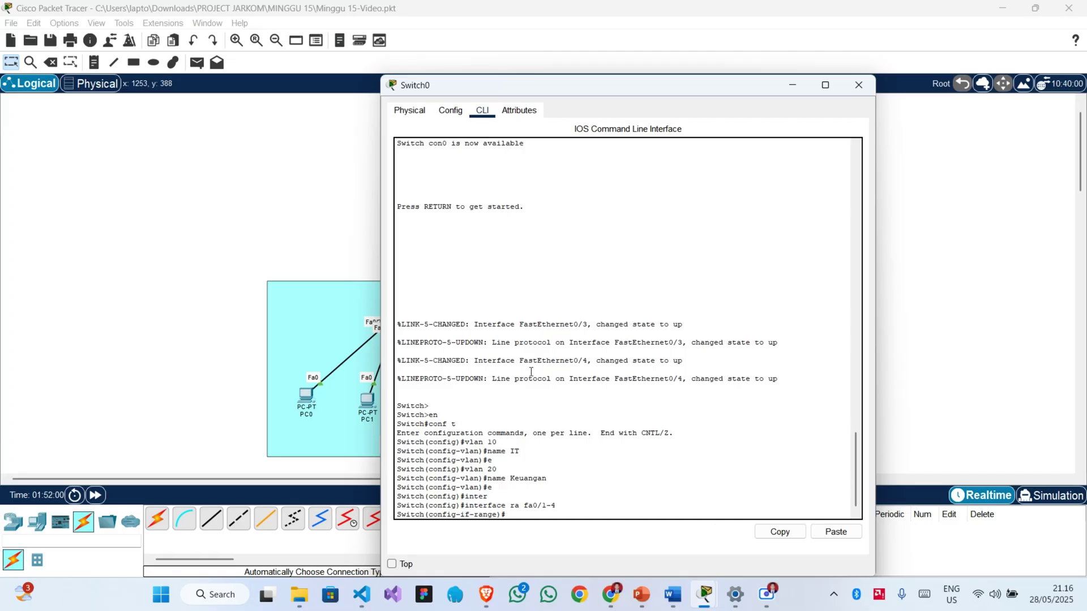
type("sw m  tr")
key("Return")
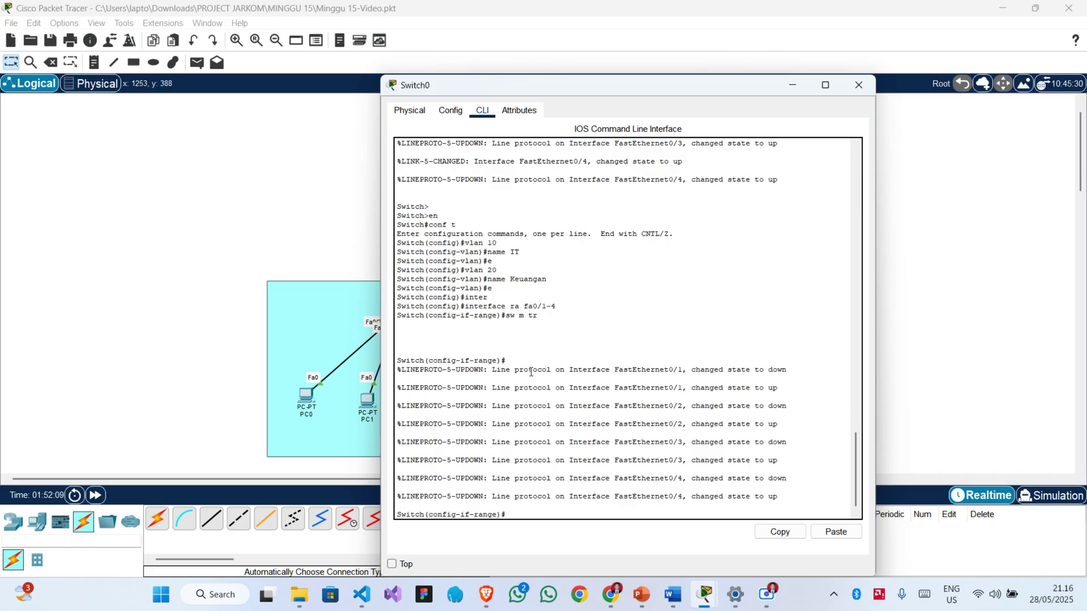
type("sw m tr")
key("Return")
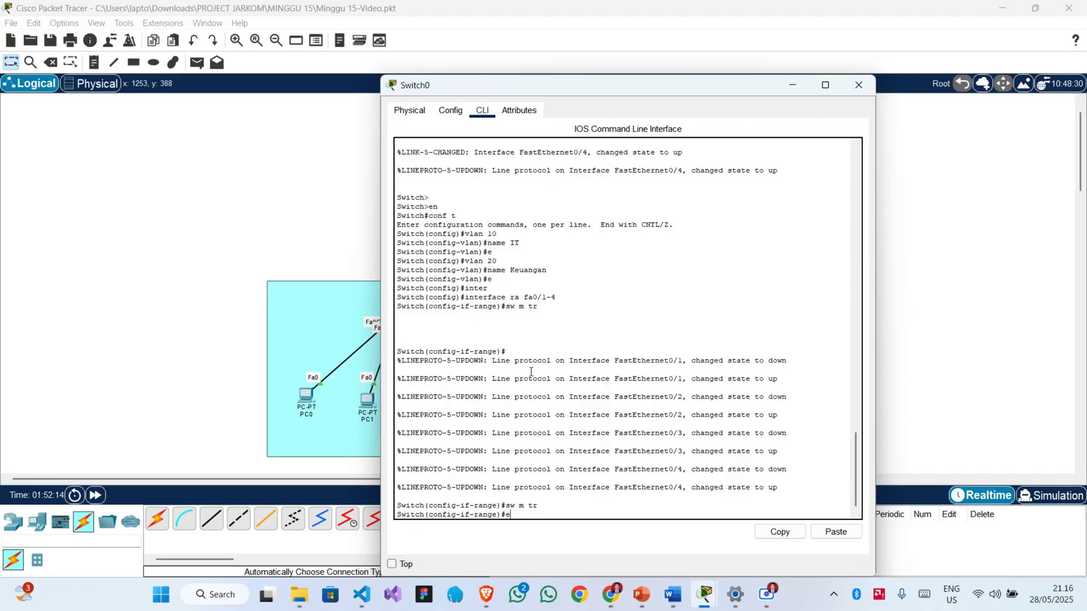
Exit configuration mode on Switch0, save the configuration to memory with wr mem and minimize its window.
type("e")
key("Return")
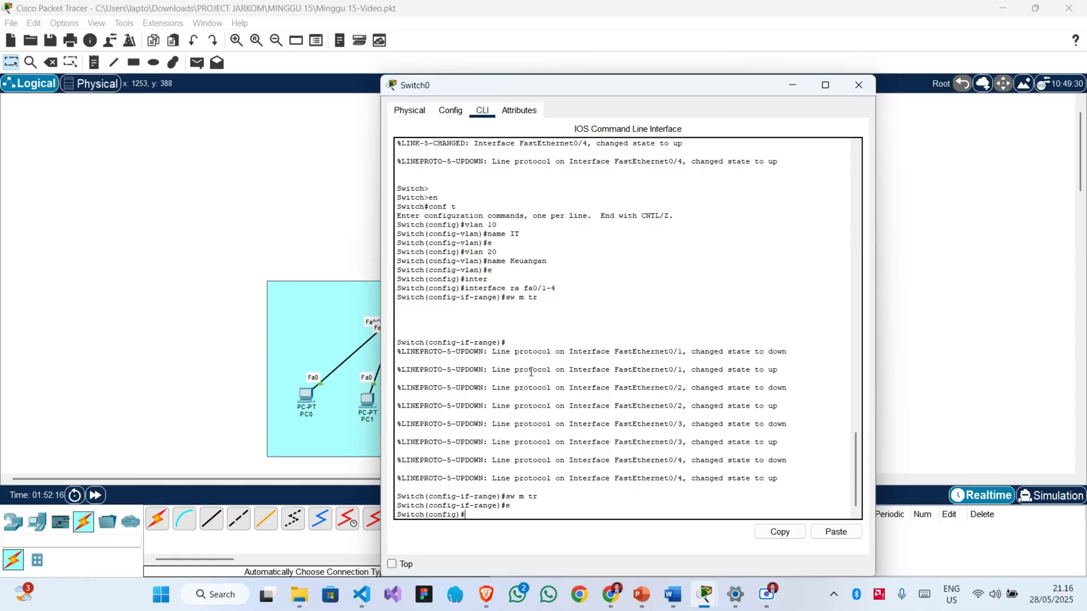
type("ex")
key("Return")
type("w")
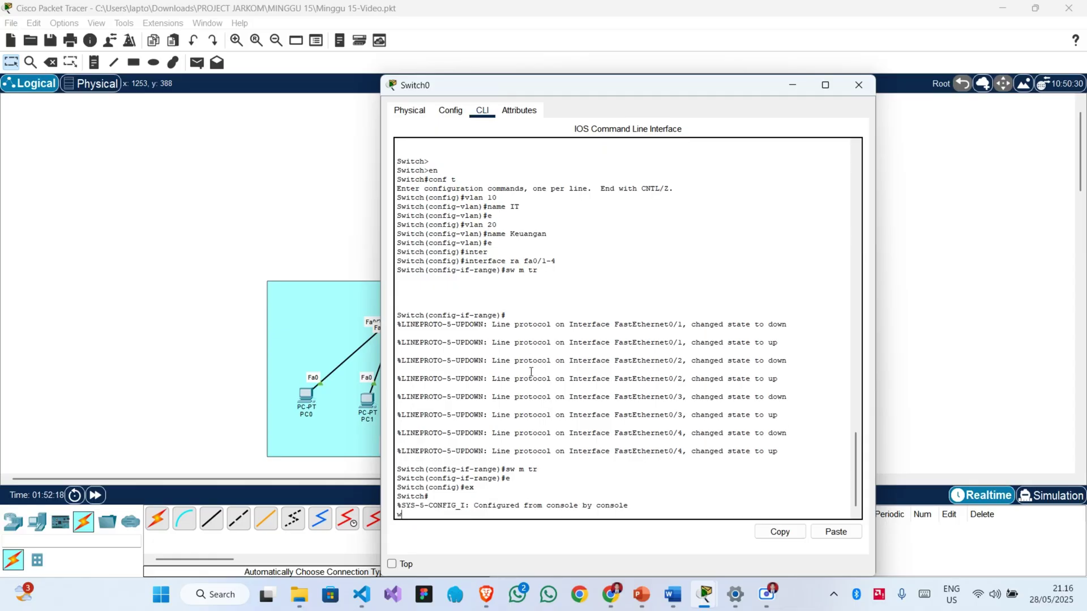
type("r mem")
key("Return")
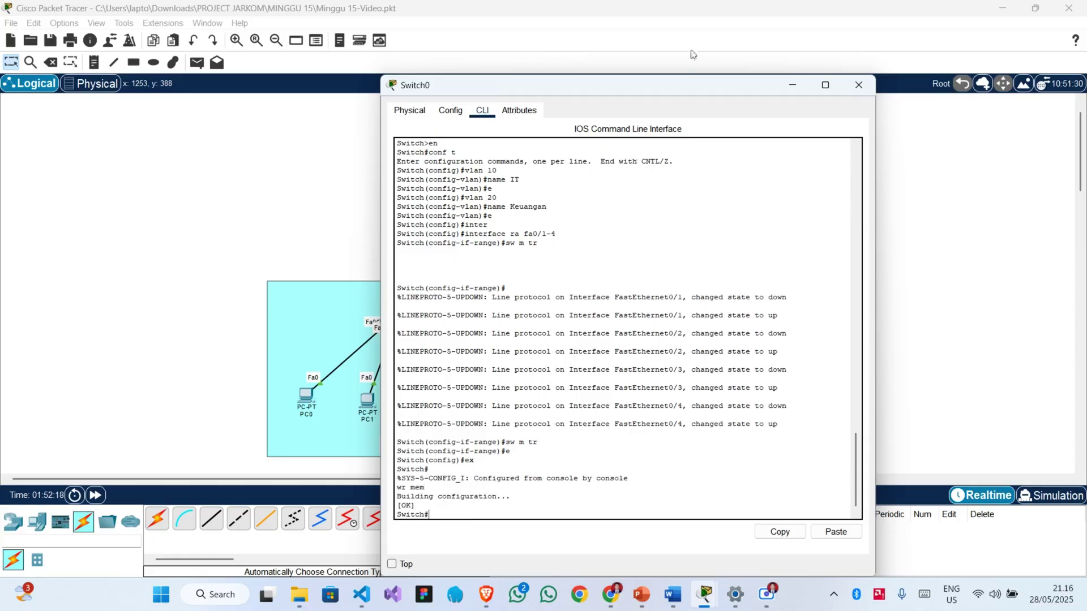
left_click(791, 86)
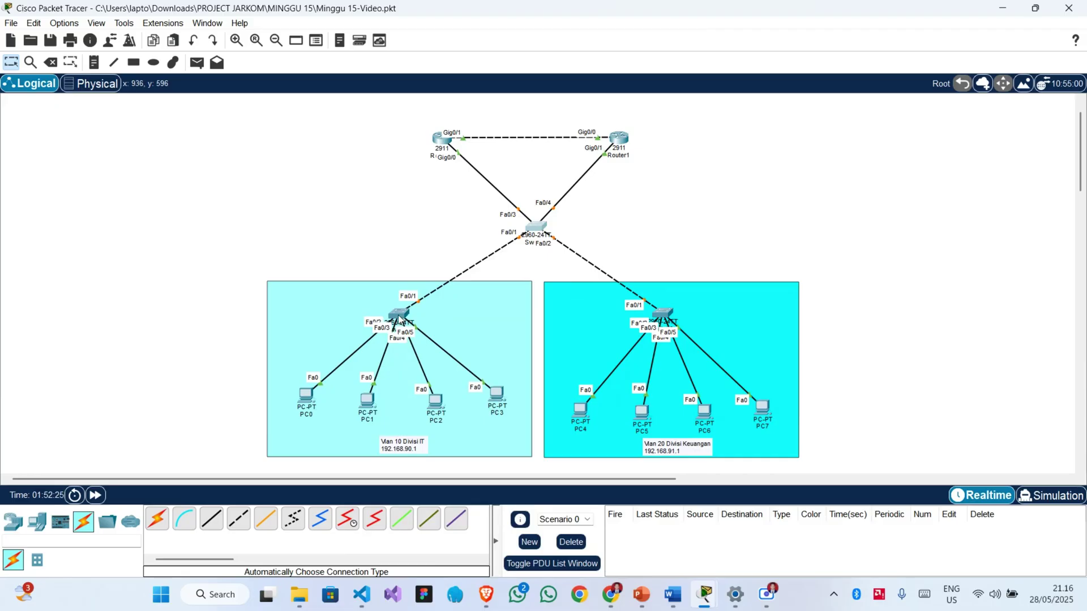
Open the command line of Switch1 in the VLAN 10 Divisi IT area and enter privileged mode.
mouse_move(398, 320)
left_click(398, 319)
left_click(488, 111)
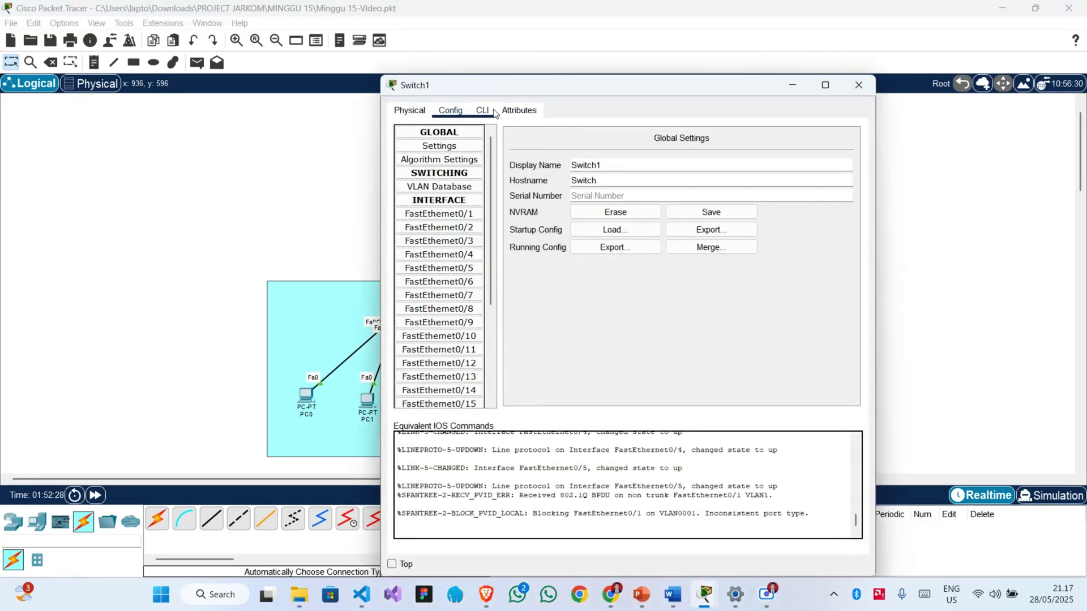
key("Return")
key("Return")
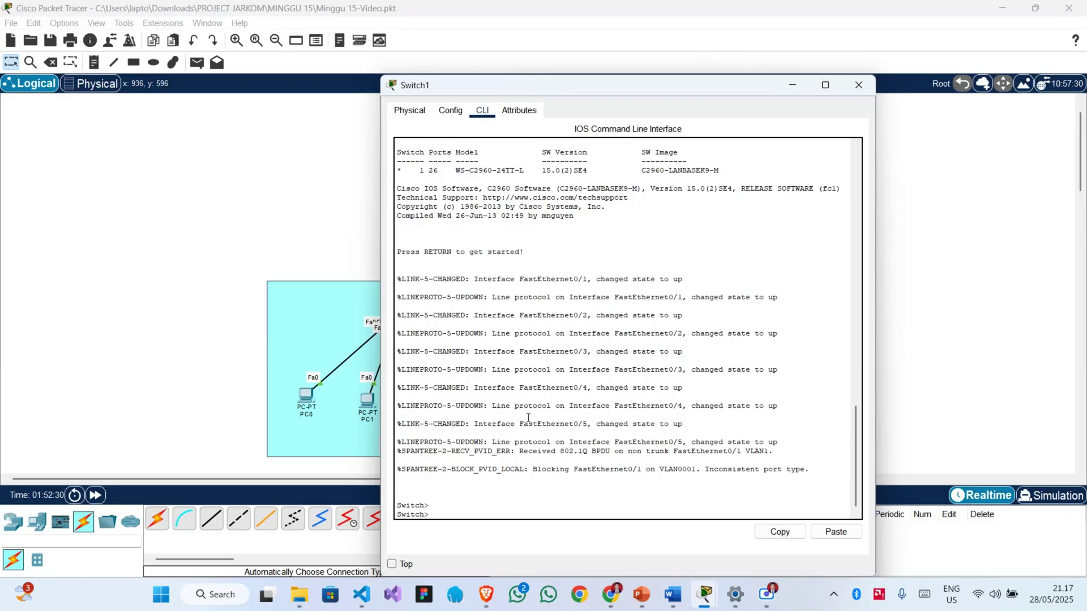
type("en")
key("Return")
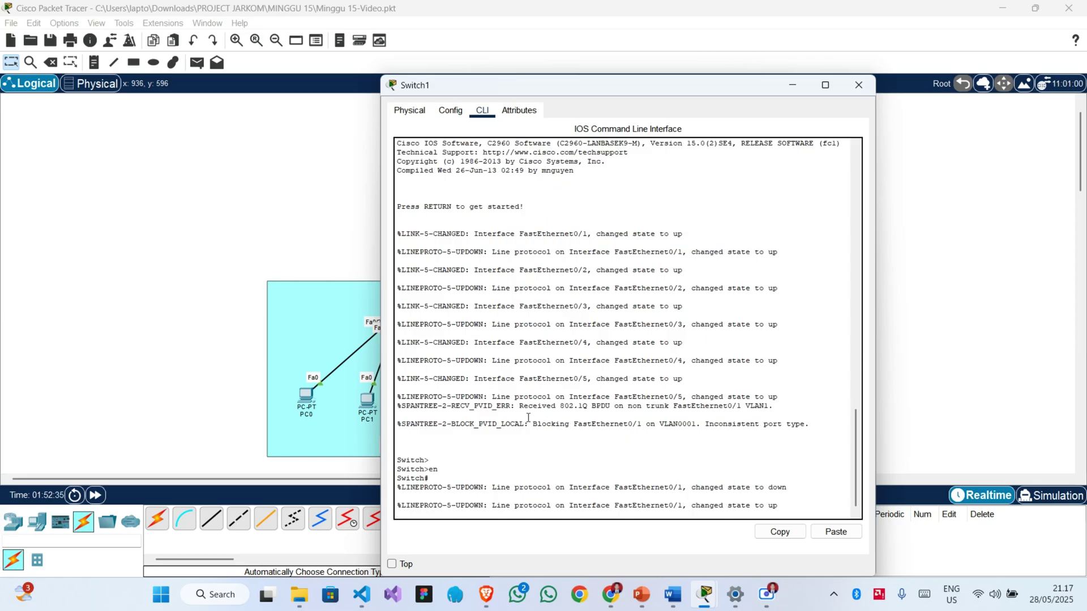
Try to create VLAN 10 on Switch1 from privileged mode.
type("c")
key("Return")
type("vlan 1")
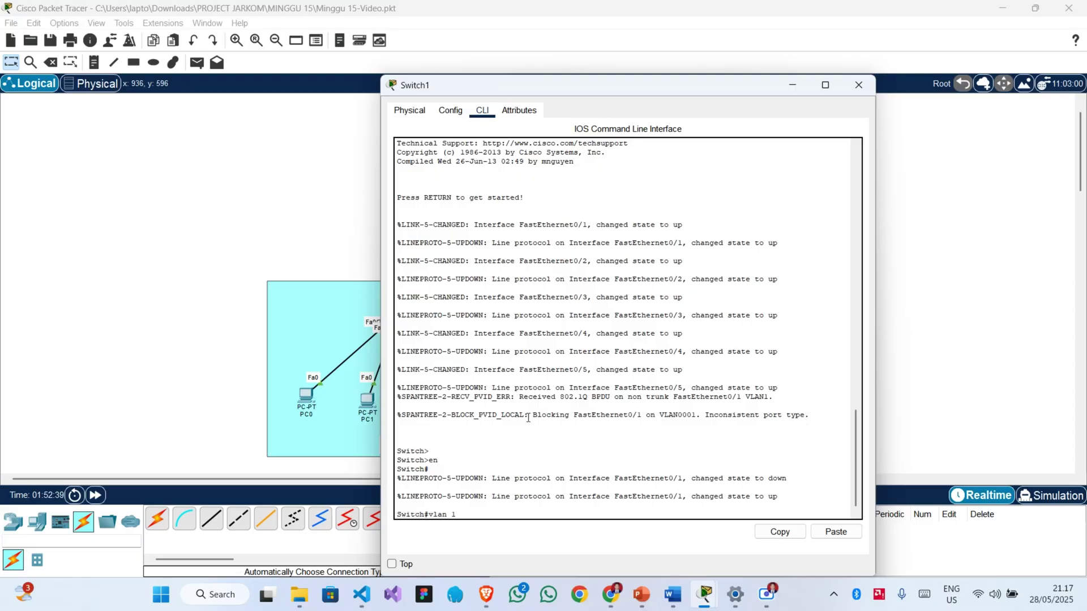
type("0")
key("Return")
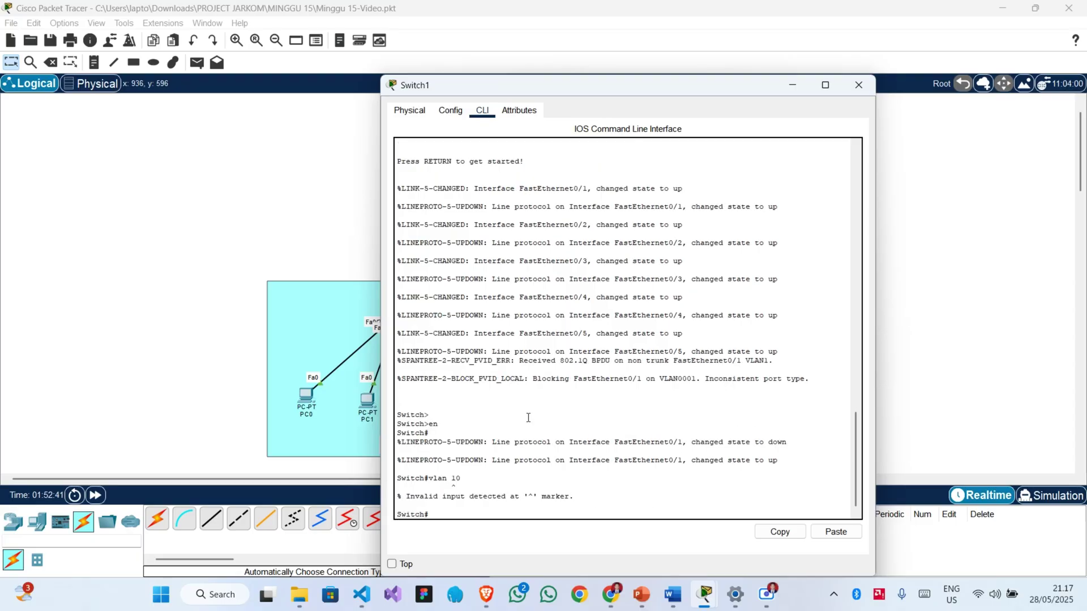
Enter global configuration mode on Switch1, create VLAN 10 named IT and exit the VLAN configuration.
type("conf t")
key("Return")
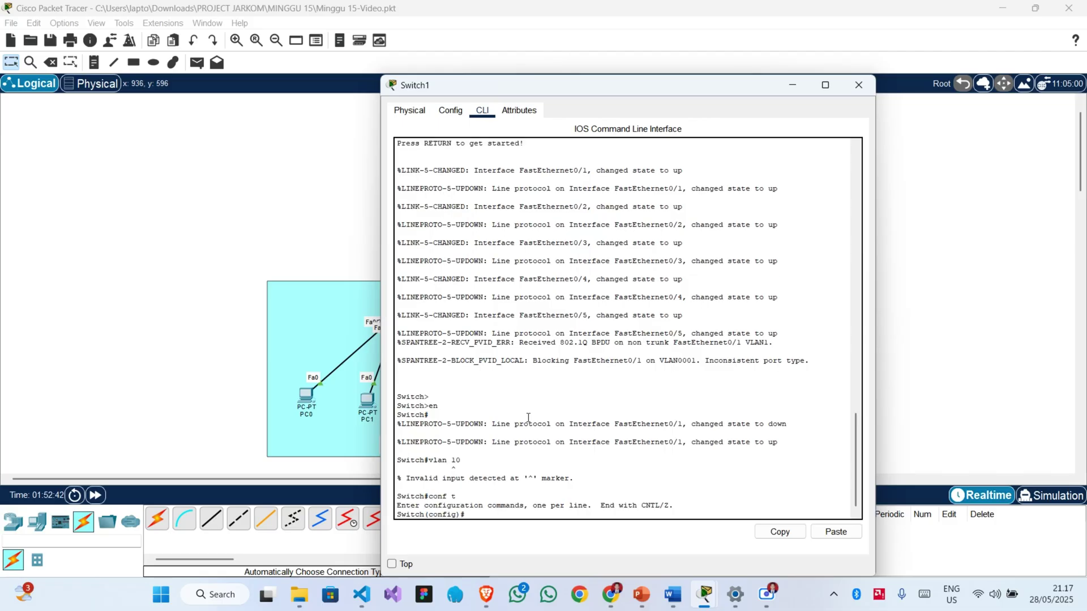
type("vlan 10")
key("Return")
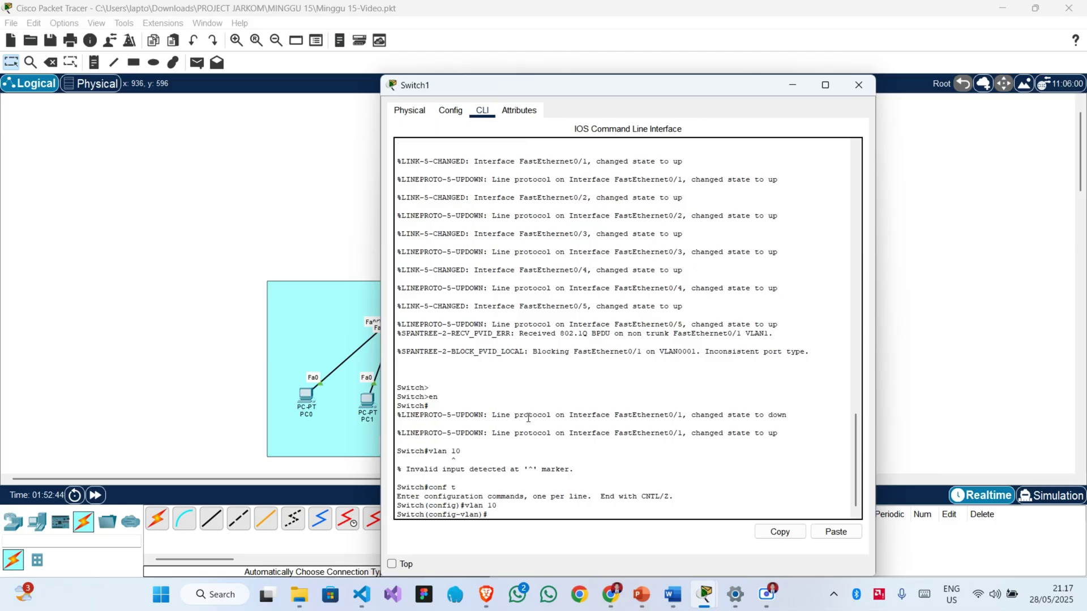
type("name IT")
key("Return")
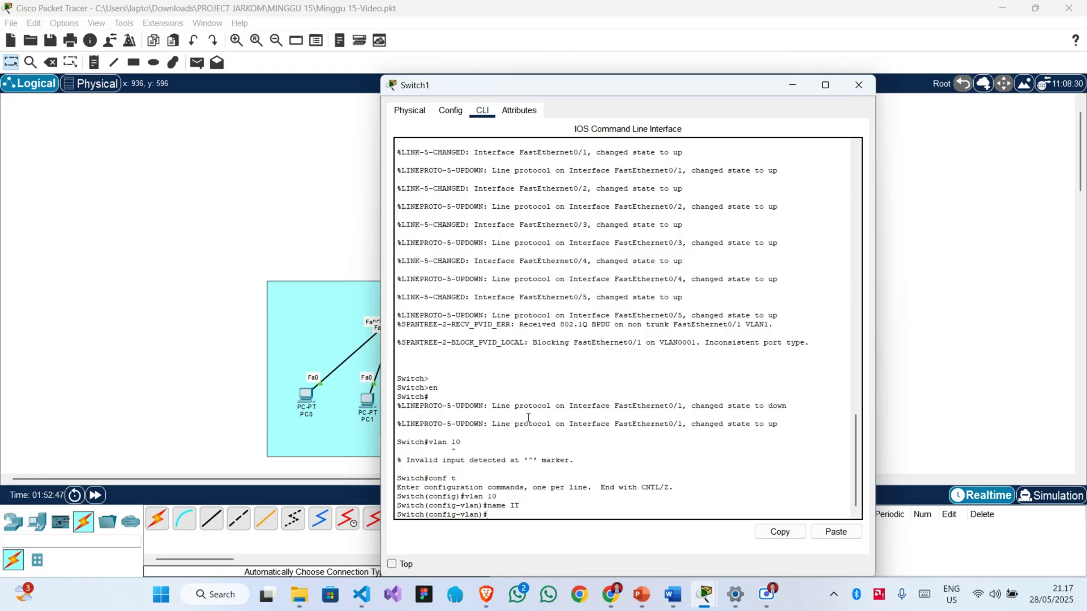
type("ex")
key("Return")
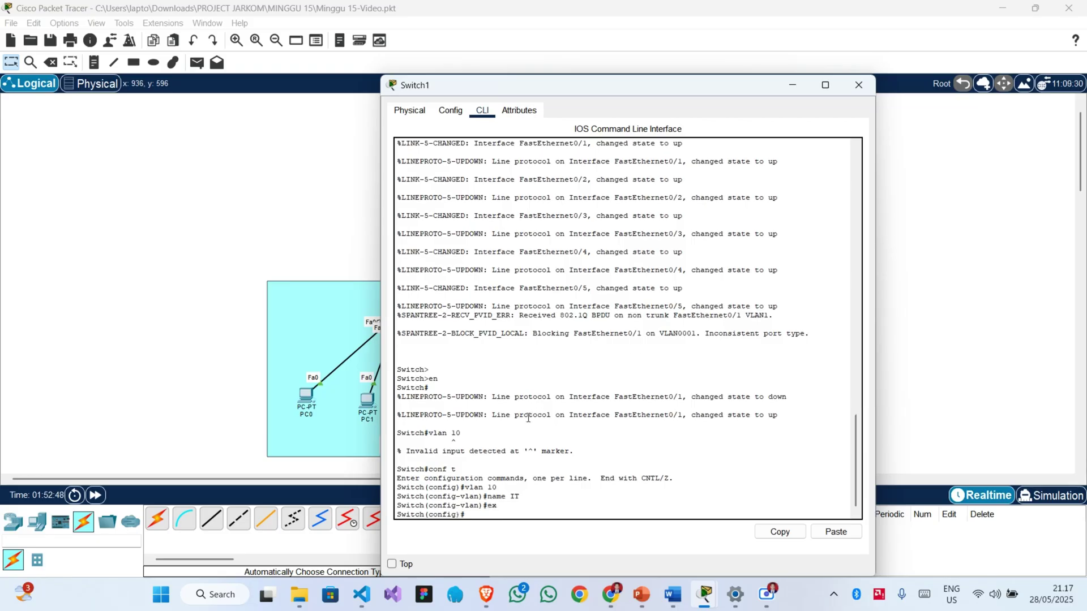
Set Switch1's interface fastEthernet 0/1 to switchport trunk mode and exit the interface configuration.
type("interface")
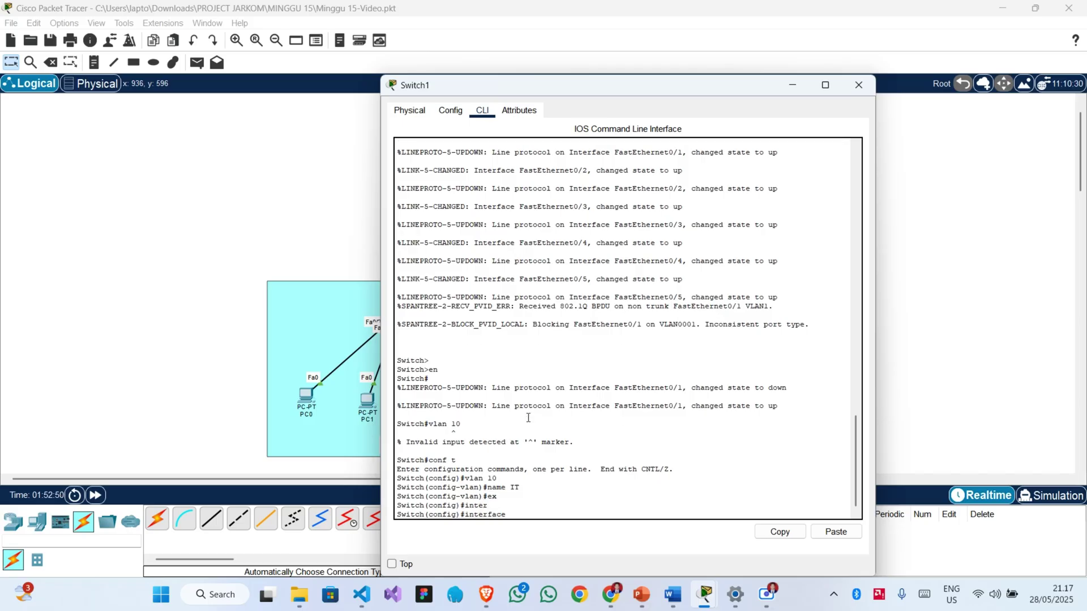
key("Tab")
type("fa")
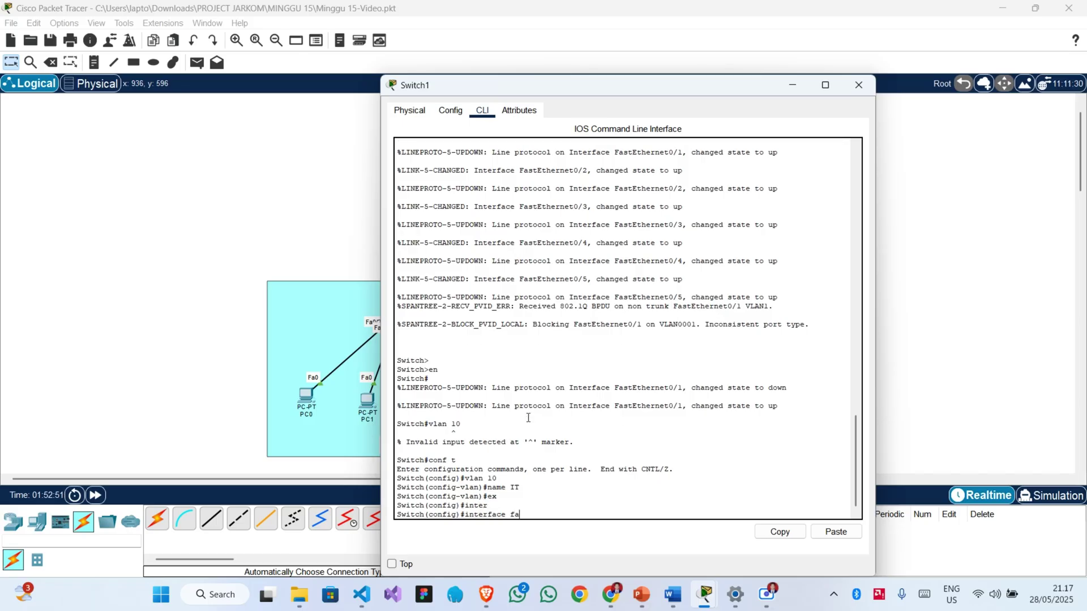
key("Tab")
type("0")
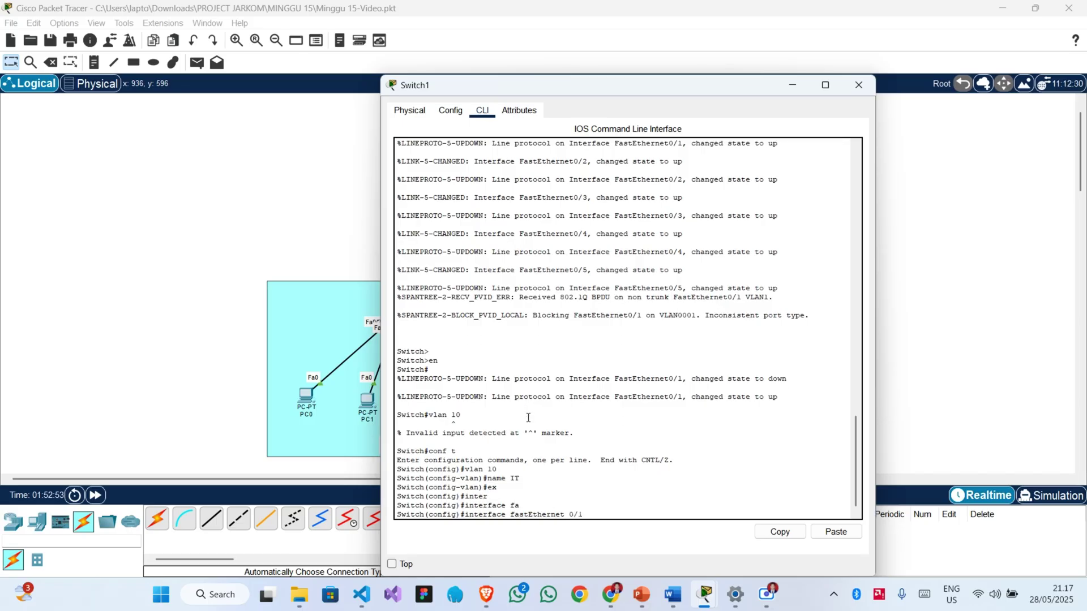
type("/1")
key("Return")
type("sw")
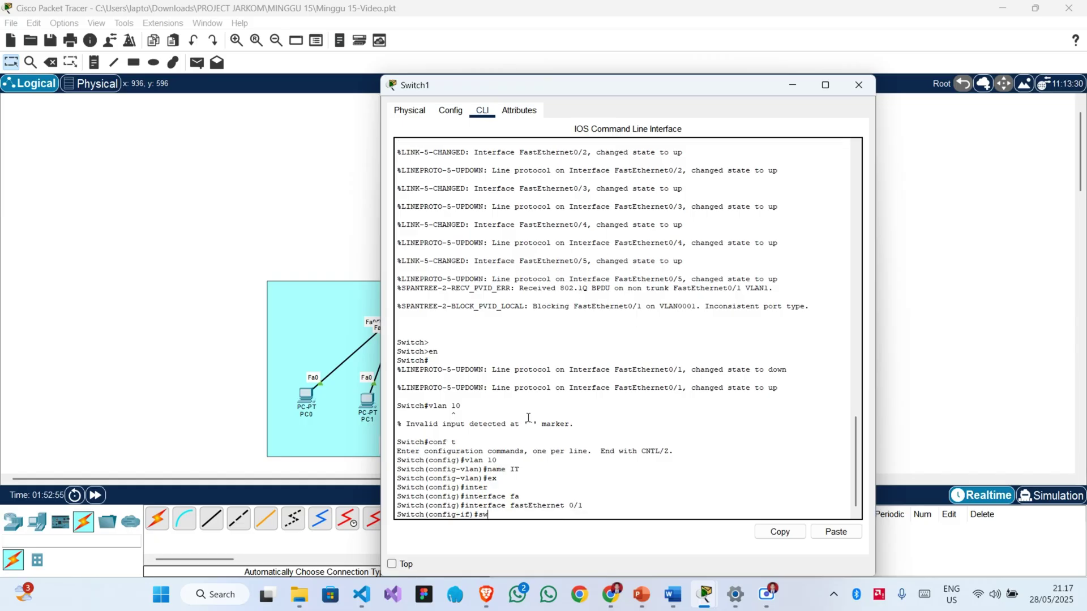
type(" m tr")
key("Return")
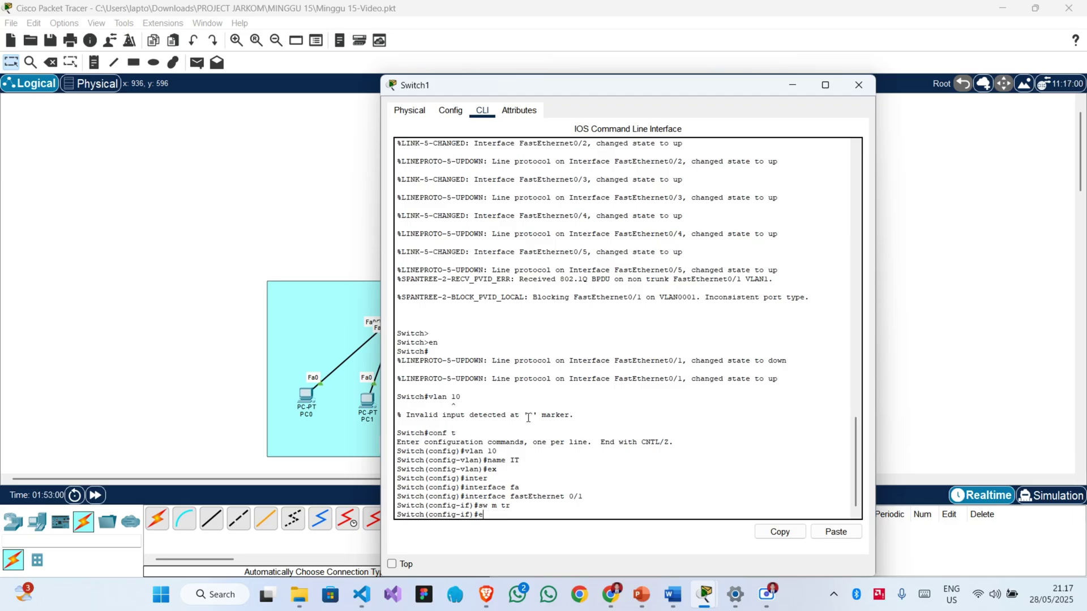
type("e")
key("Return")
Set Switch1's interface range fastEthernet0/2-6 to switchport access mode.
type("itch(config)#i")
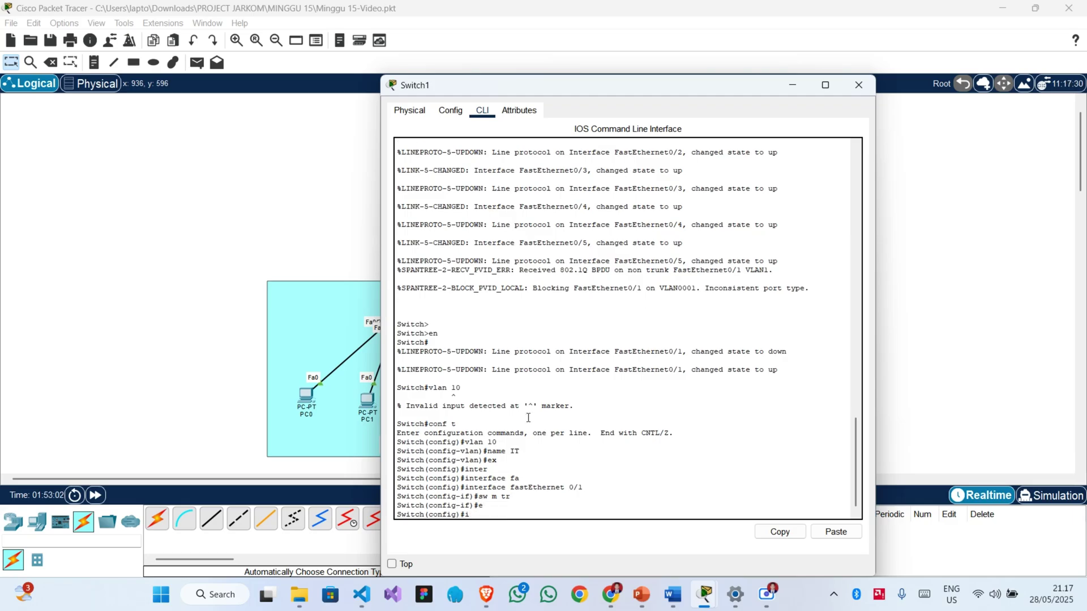
type("nter")
key("Tab")
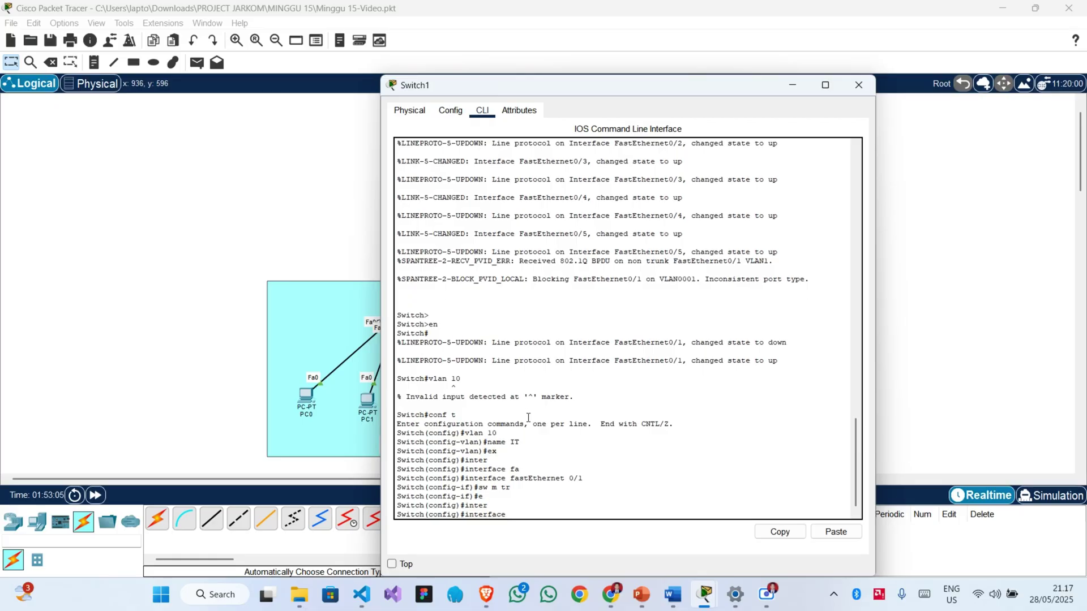
type("ra fa")
key("Tab")
type("0")
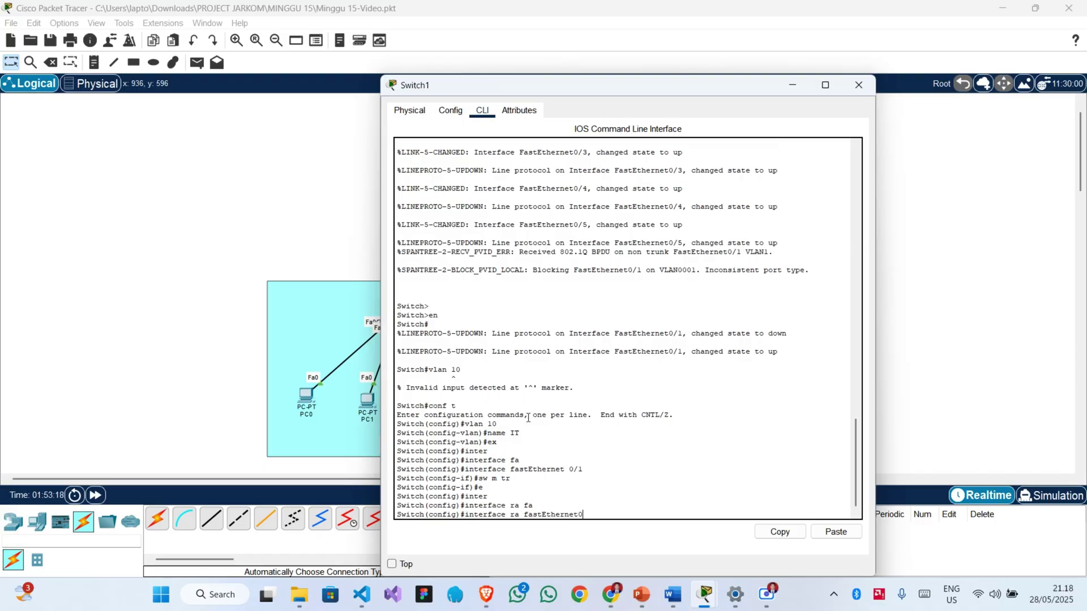
type("/2-6")
key("Return")
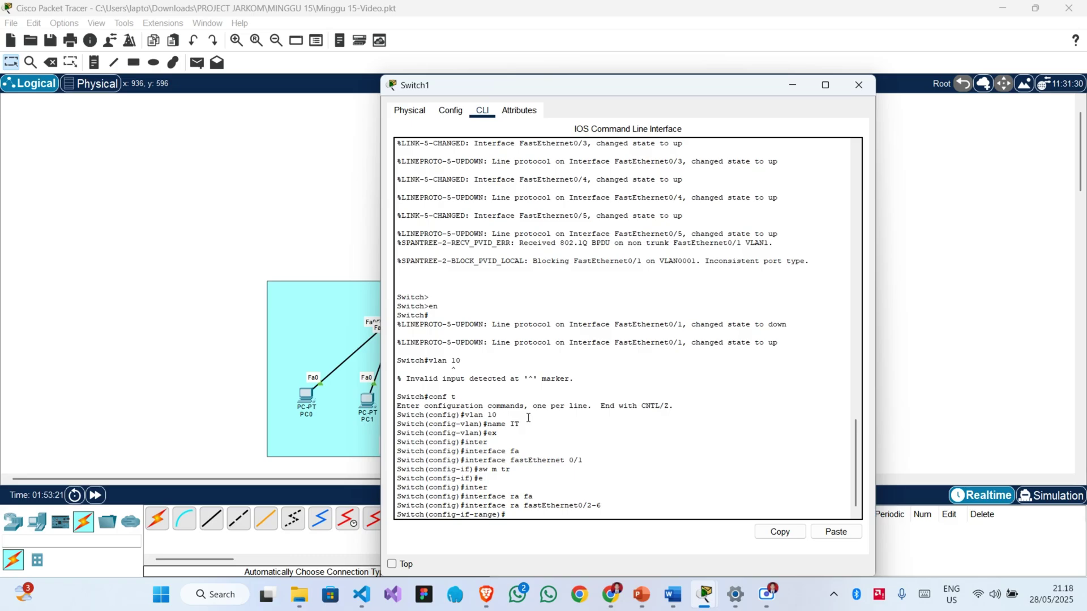
type("sw m acc")
key("Return")
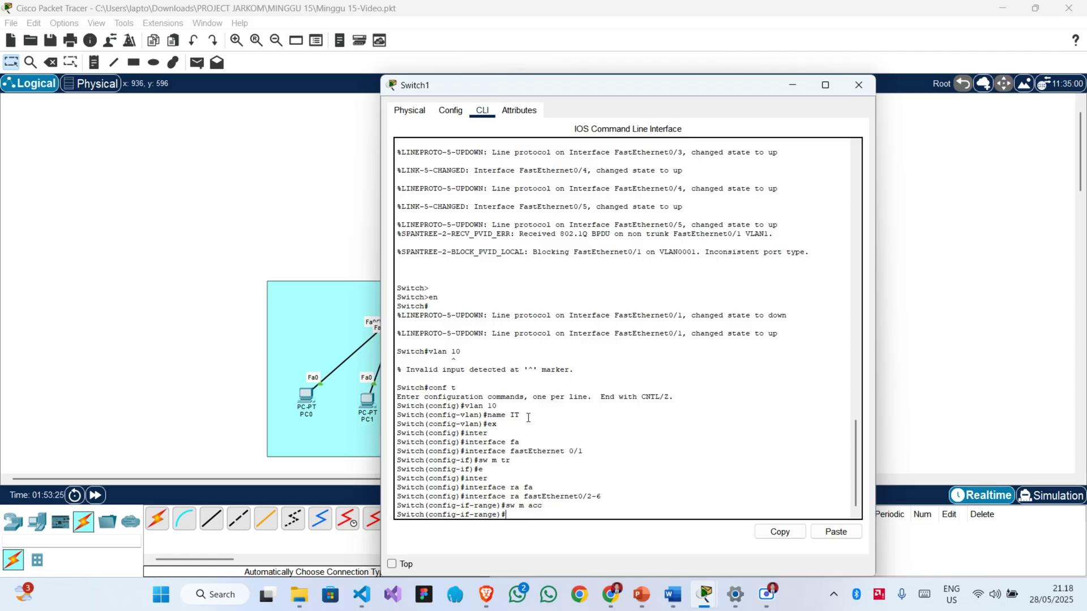
Assign Switch1's selected interface range to access VLAN 10 and exit the range configuration.
type("sw acc vlan 10")
key("Return")
type("ex")
key("Return")
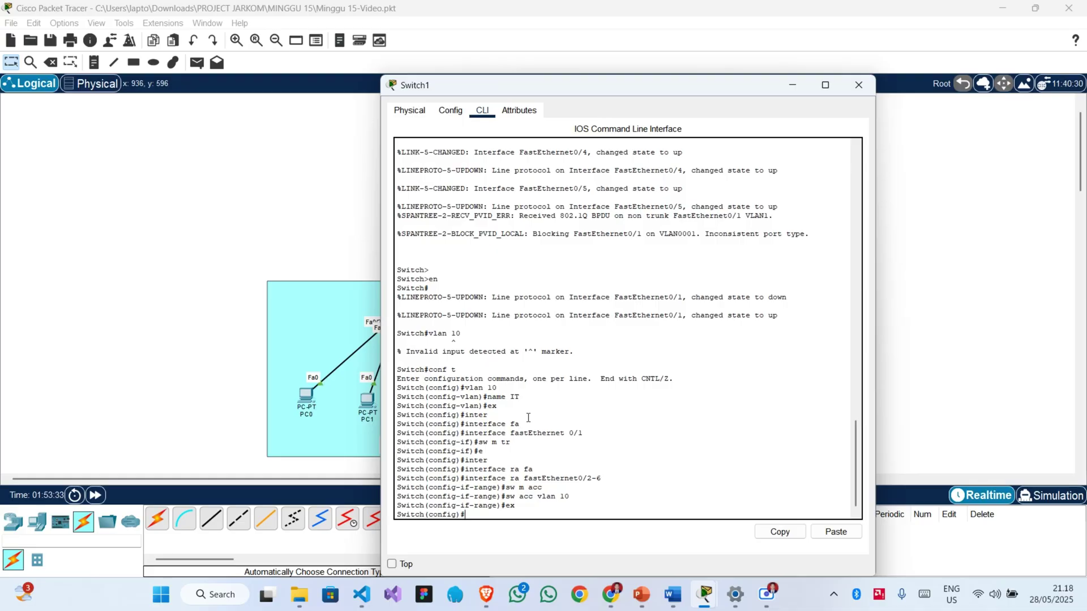
Exit configuration mode on Switch1, save the configuration to memory with wr mem and minimize its window.
type("ex")
key("Return")
type("w")
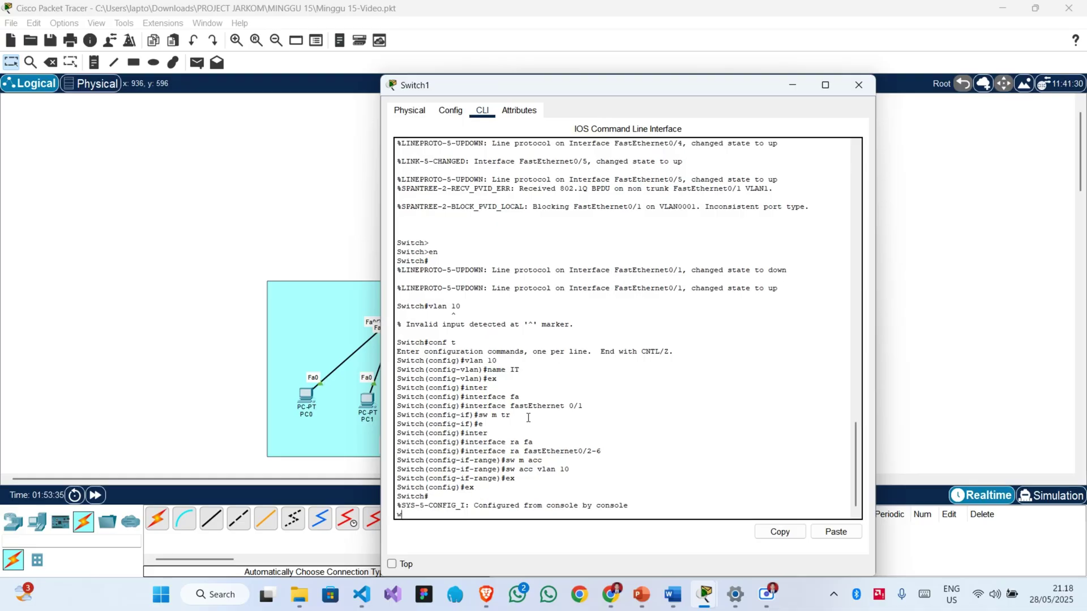
type("r mem")
key("Return")
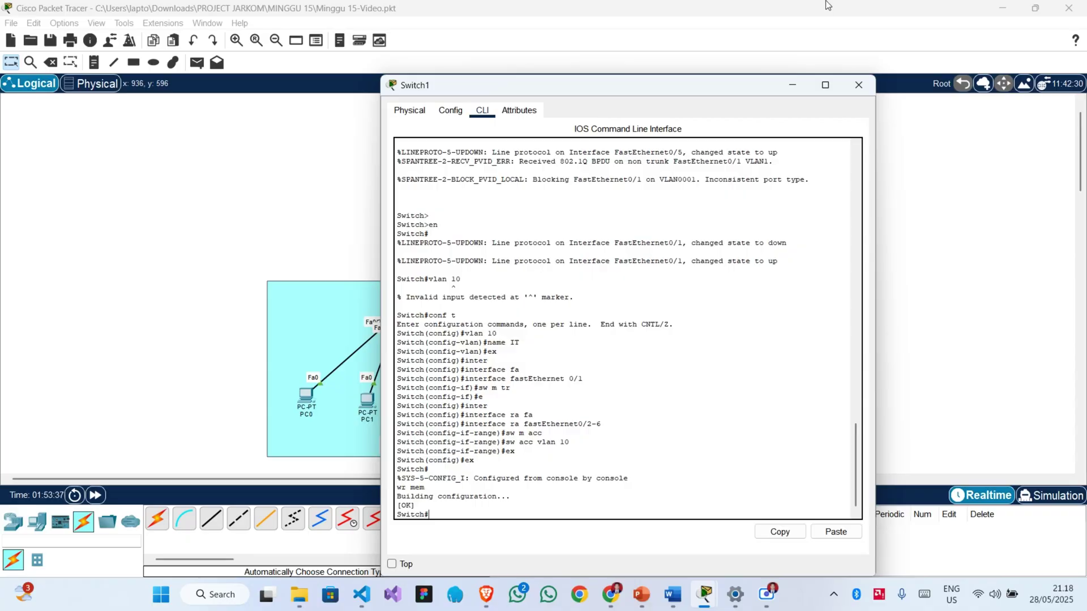
left_click(791, 80)
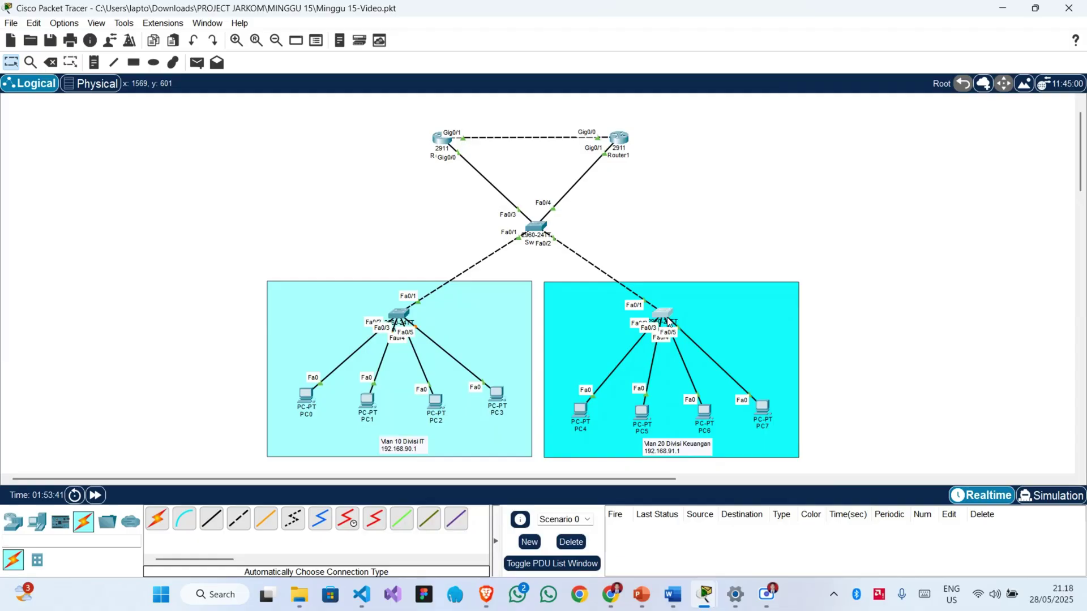
Open the command line of Switch2 in the VLAN 20 Divisi Keuangan area and enter global configuration mode.
left_click(667, 318)
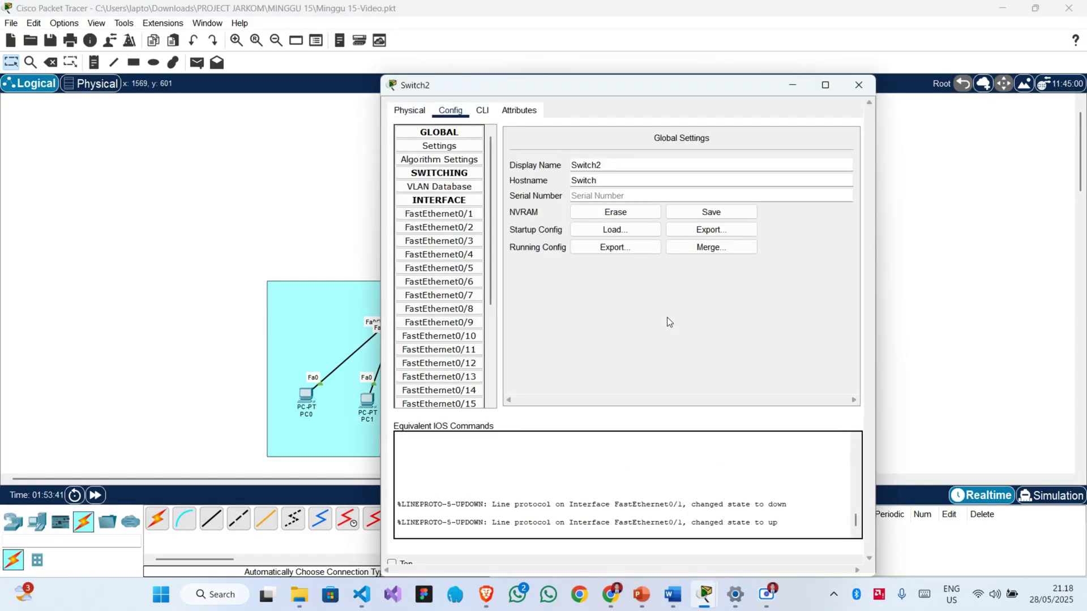
left_click(487, 117)
key("Return")
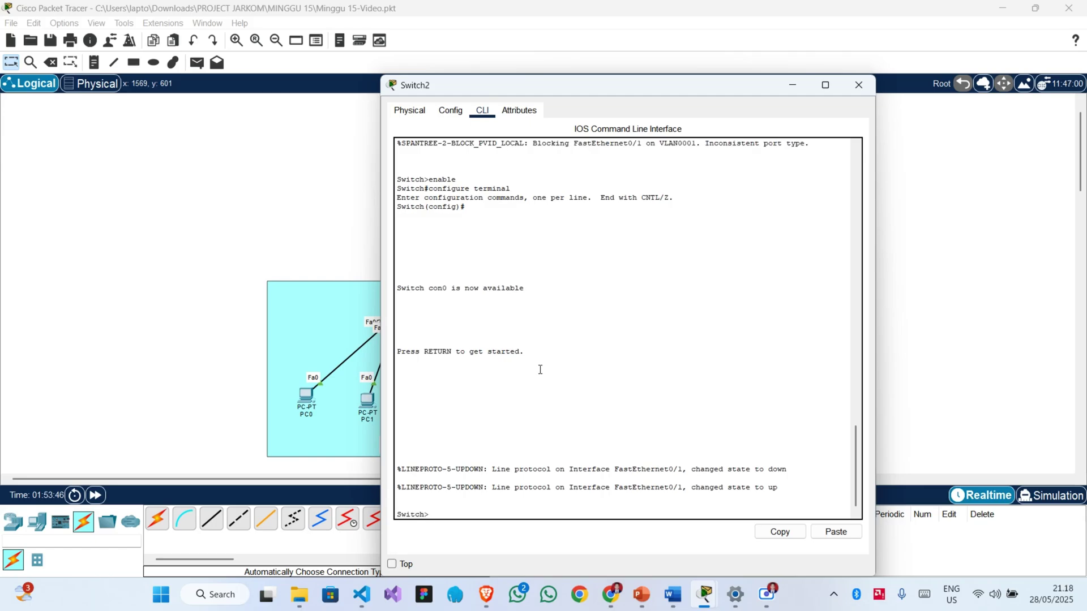
type("en")
key("Return")
type("c")
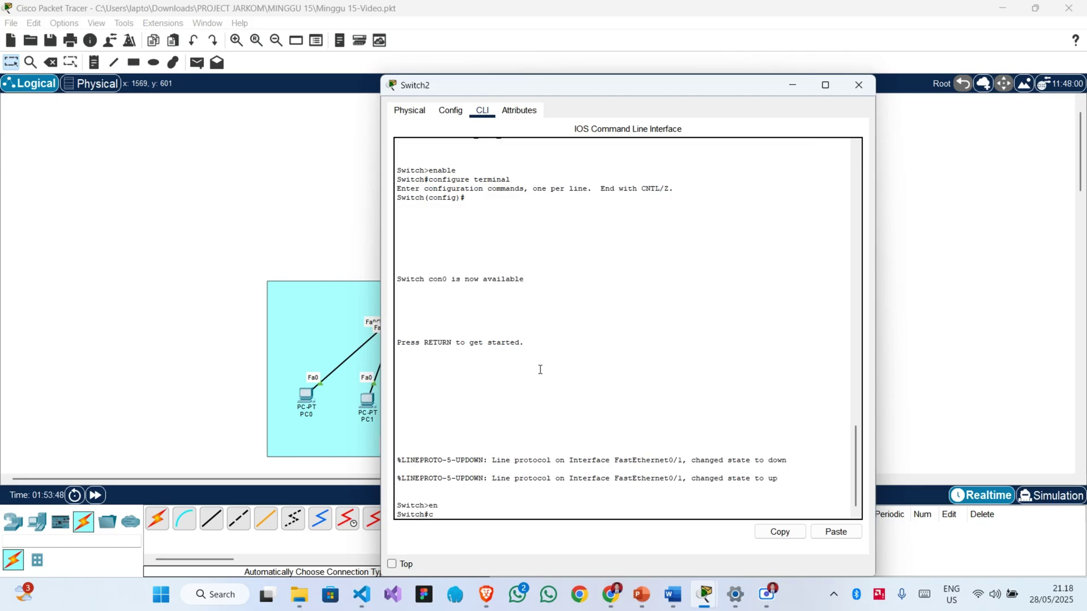
type("onf t")
key("Return")
Create VLAN 20 on Switch2, name it Keuangan and exit the VLAN configuration.
type("vlan")
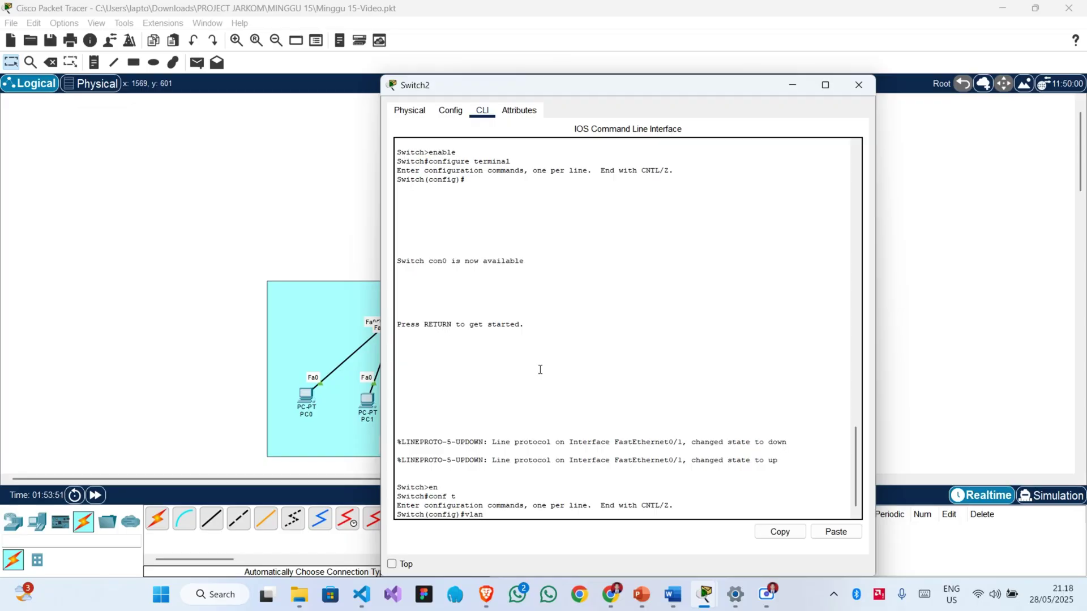
type(" 20")
key("Return")
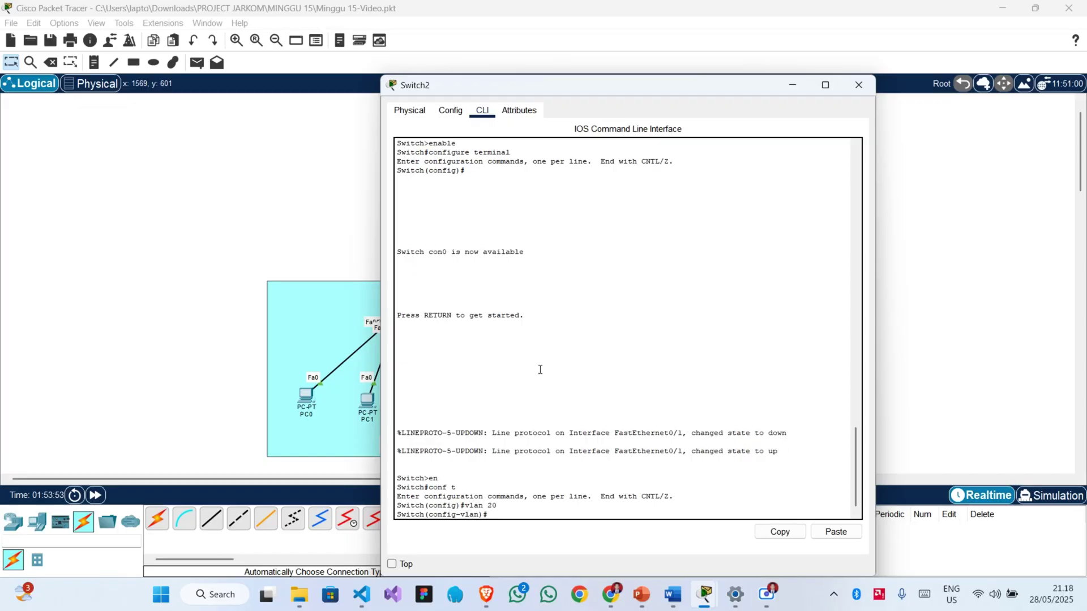
type("name Keuangan")
key("Return")
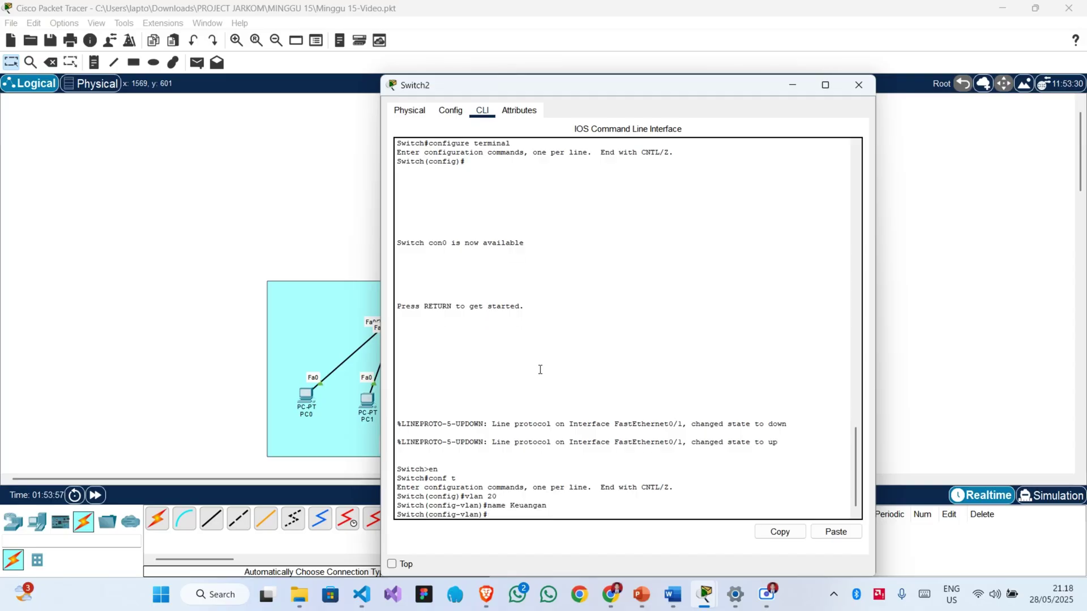
type("ex")
key("Return")
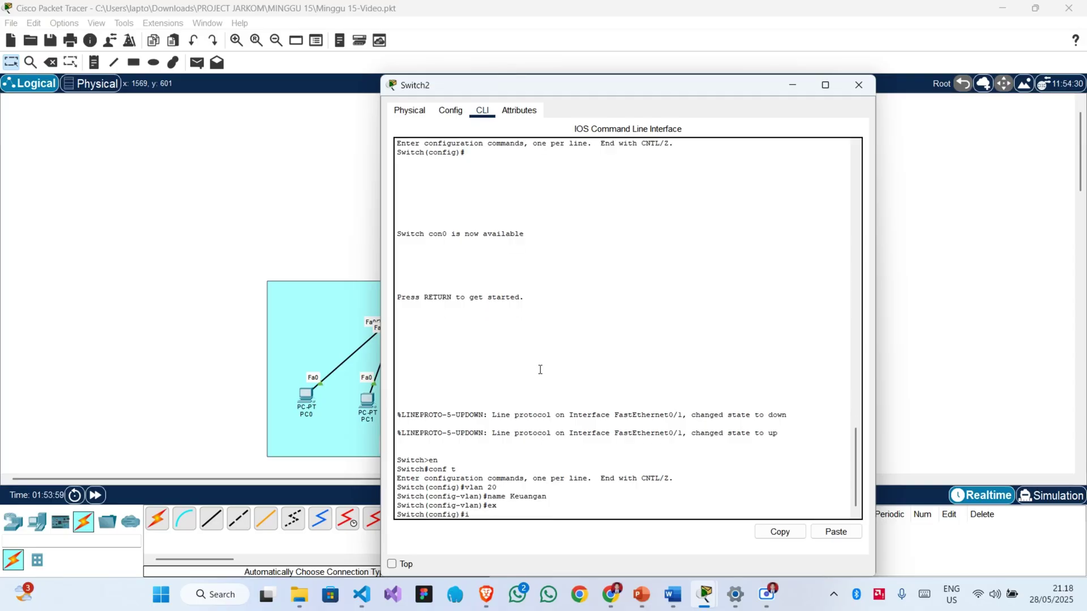
Set Switch2's interface FastEthernet 0/1 to trunk mode and exit the interface configuration.
type("inter")
key("Tab")
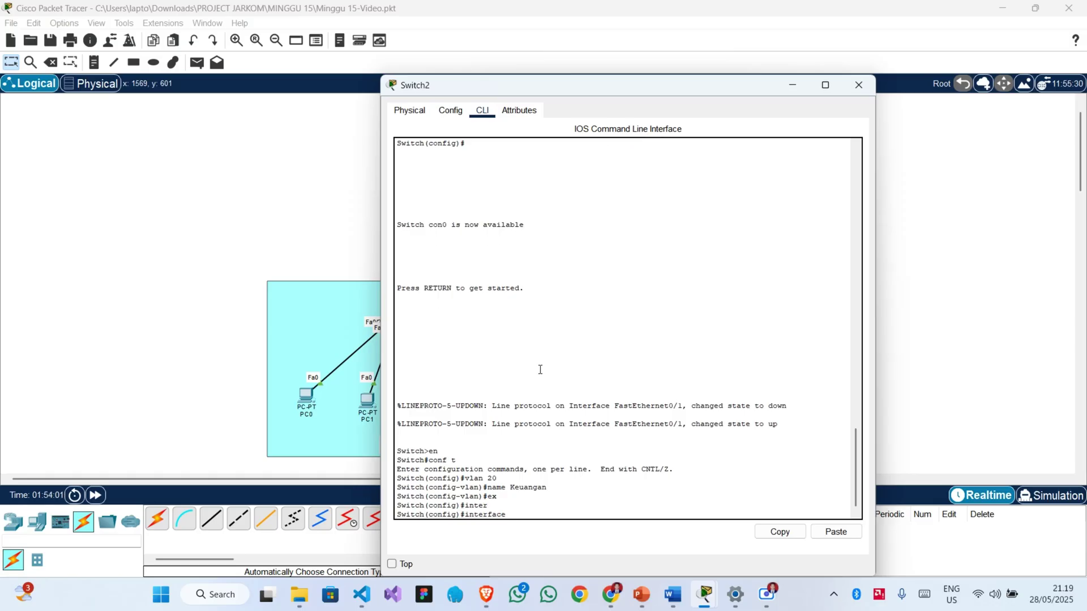
type("0/1")
key("BackSpace")
key("BackSpace")
key("BackSpace")
type("fa")
key("Tab")
type("0/1")
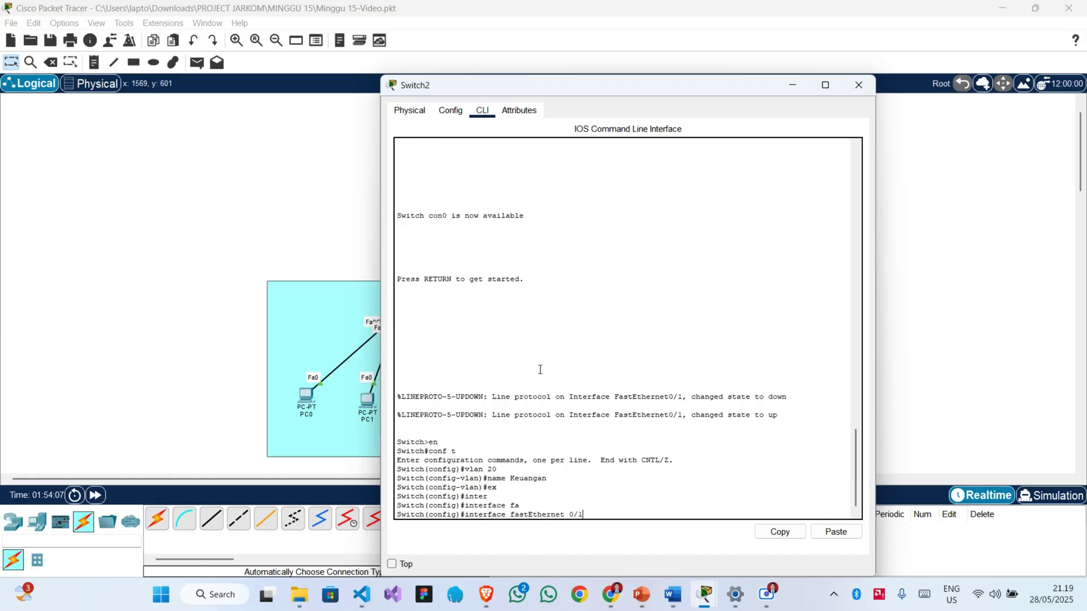
key("Return")
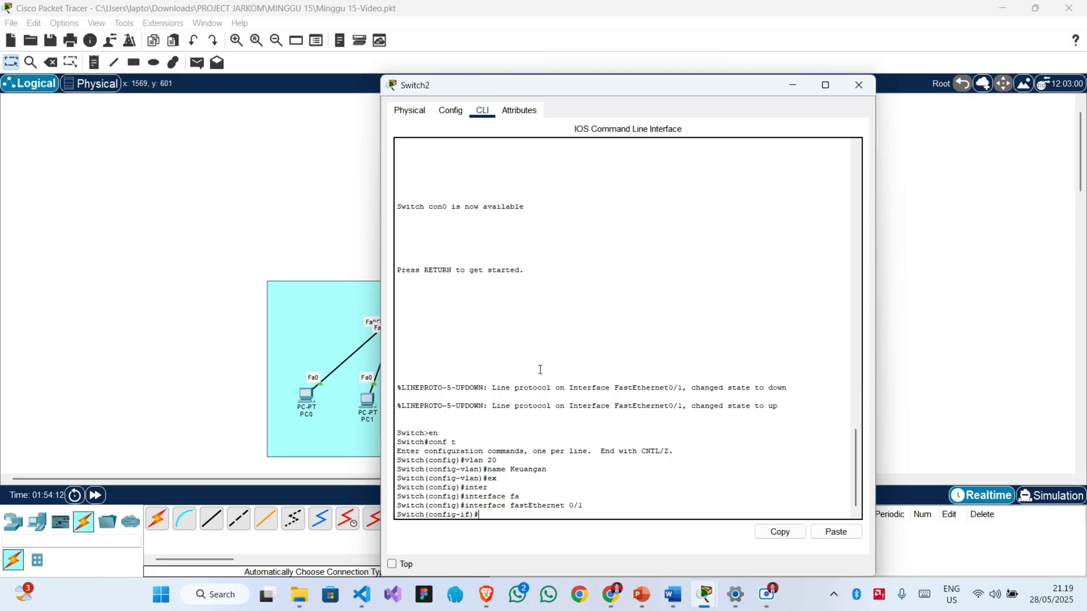
type("sw m tr")
key("Return")
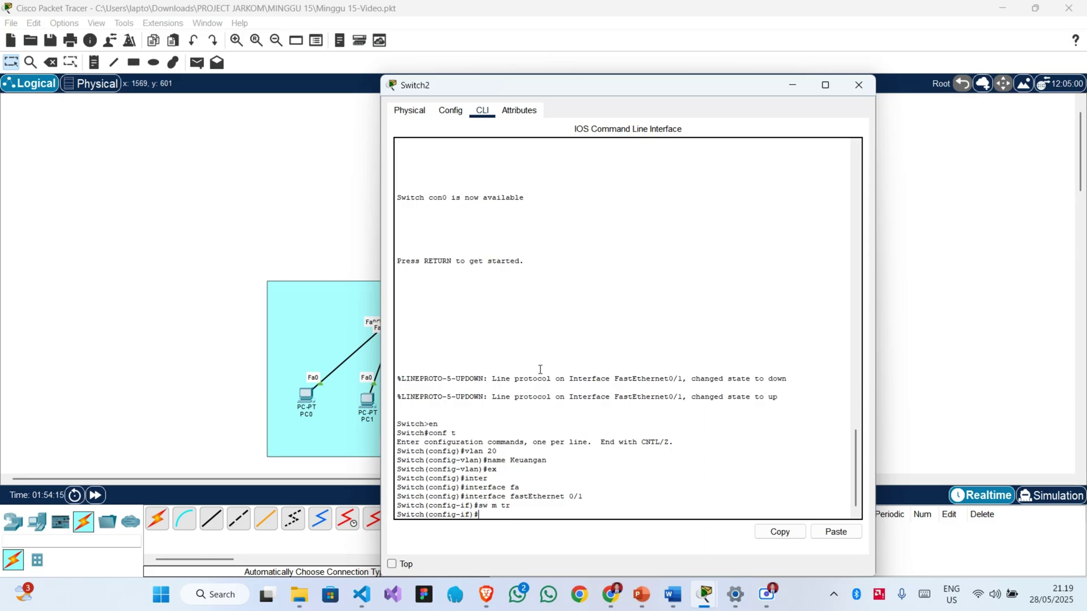
type("ex")
key("Return")
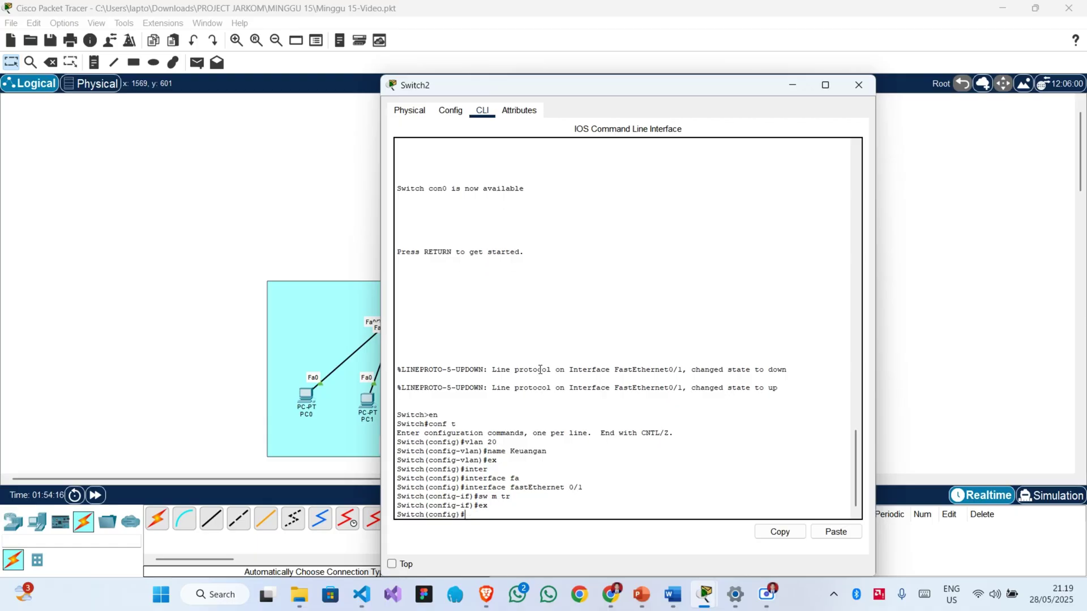
Select the interface range FastEthernet 0/2-6 on Switch2 and set it to access mode.
type("inter")
key("Tab")
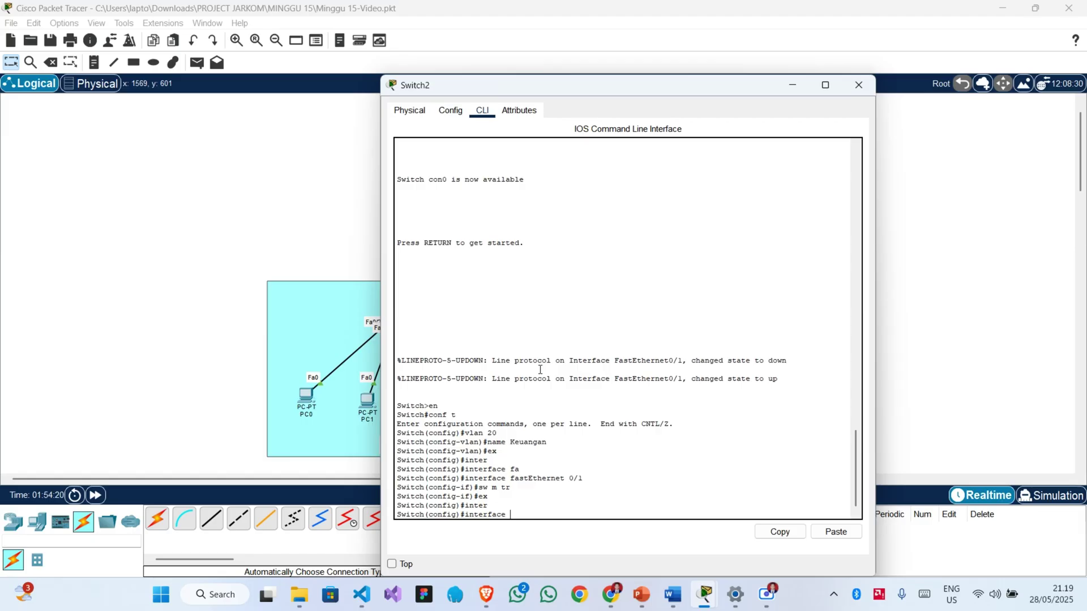
type("ra fa")
key("Tab")
type("0")
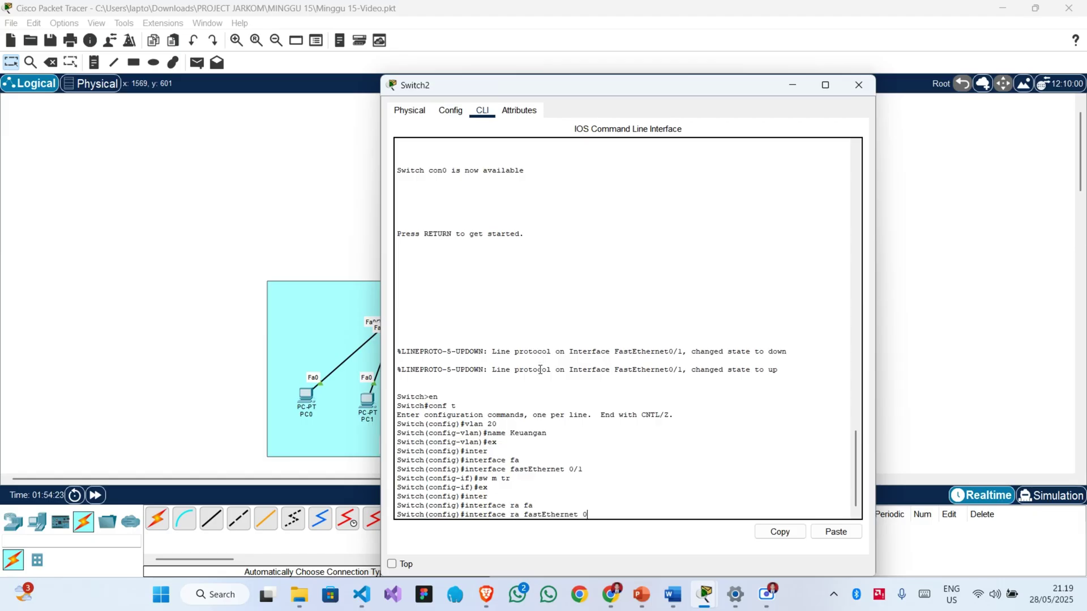
type("/2-6")
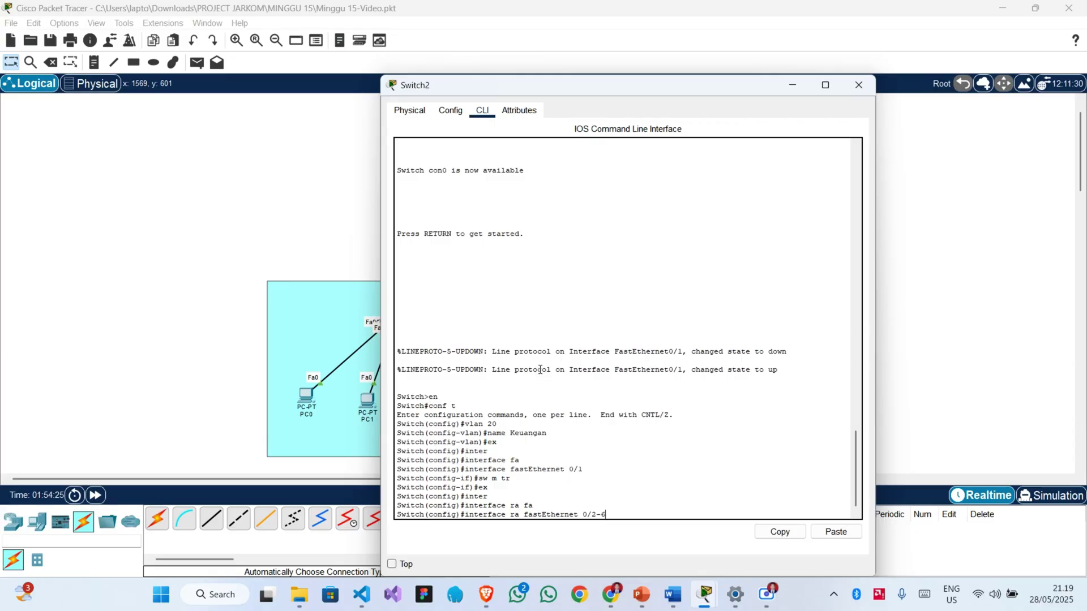
key("Return")
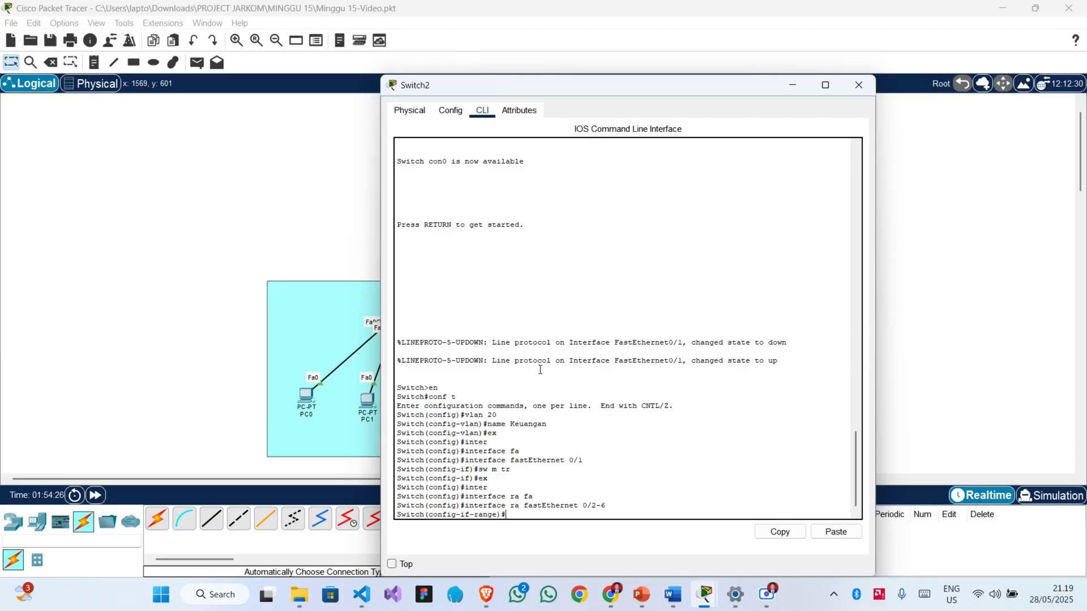
type("sw m acc")
key("Return")
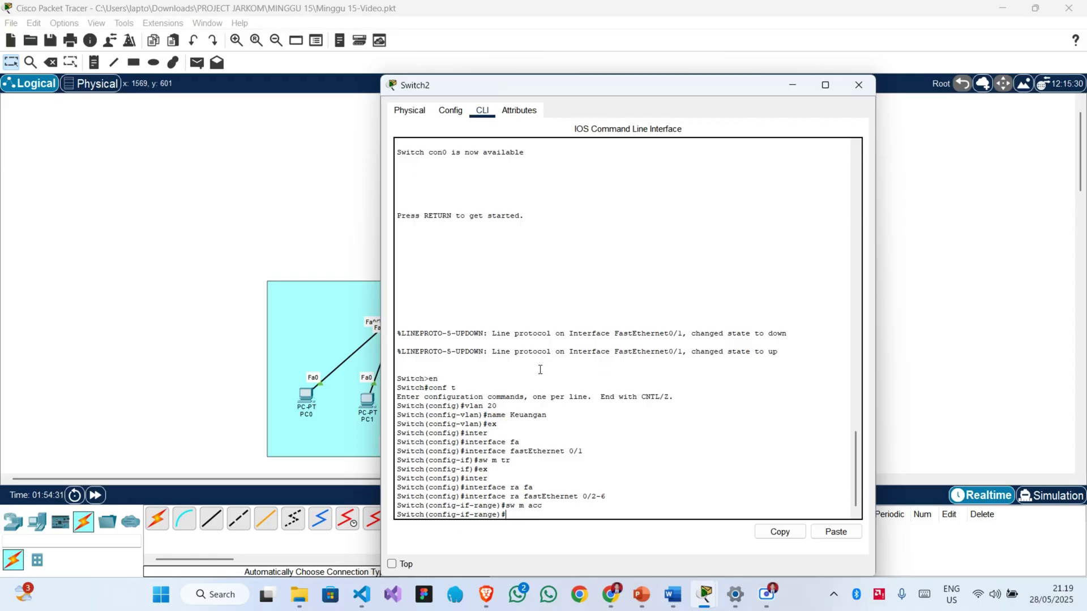
Assign Switch2's selected interface range to access VLAN 20, exit the range configuration and minimize the Switch2 window.
type("sw acc vlan 20")
key("Return")
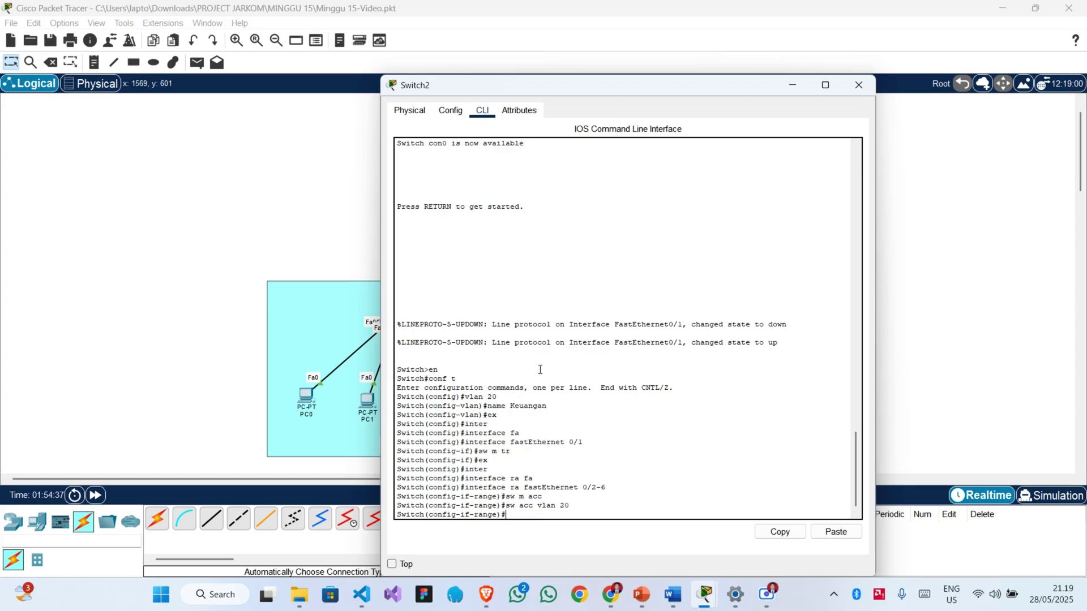
type("ex")
key("Return")
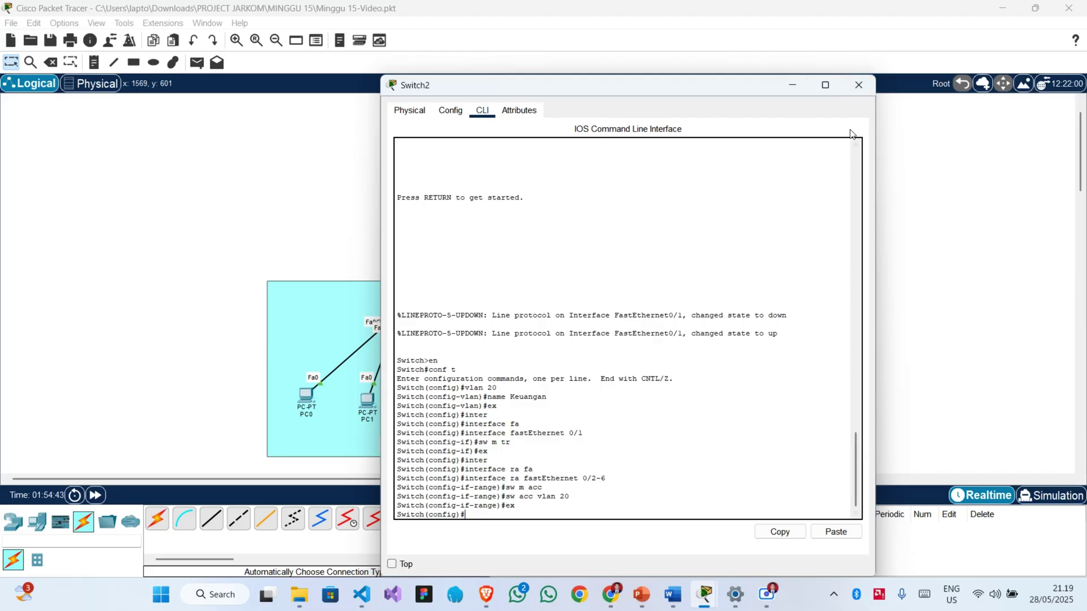
left_click(801, 88)
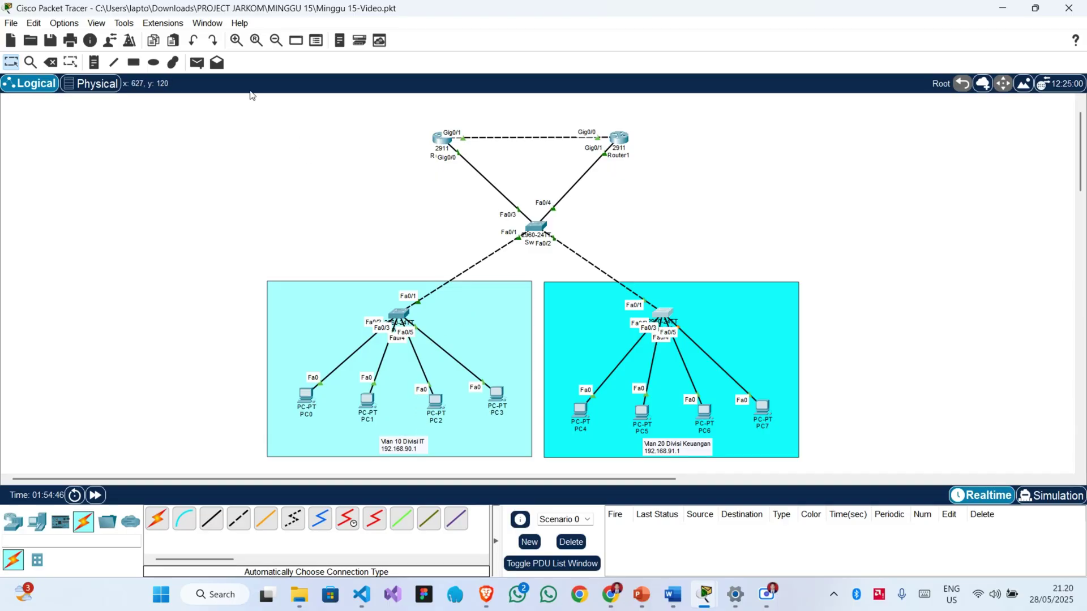
Test connectivity within VLAN 10 by sending a simple PDU from PC0 to PC1, and delete the test scenario.
left_click(197, 62)
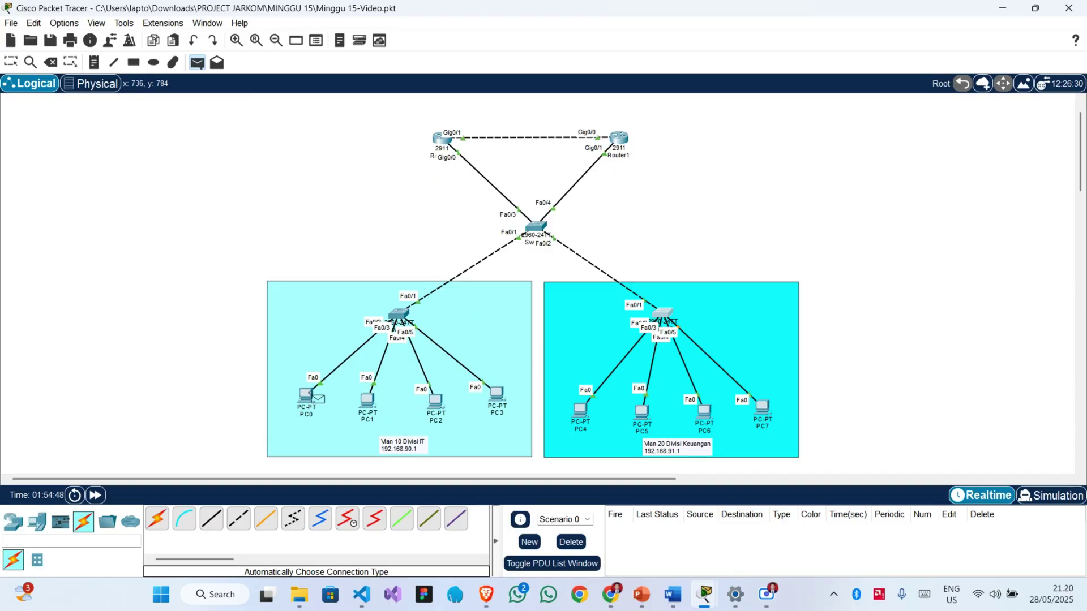
left_click(309, 395)
left_click(374, 406)
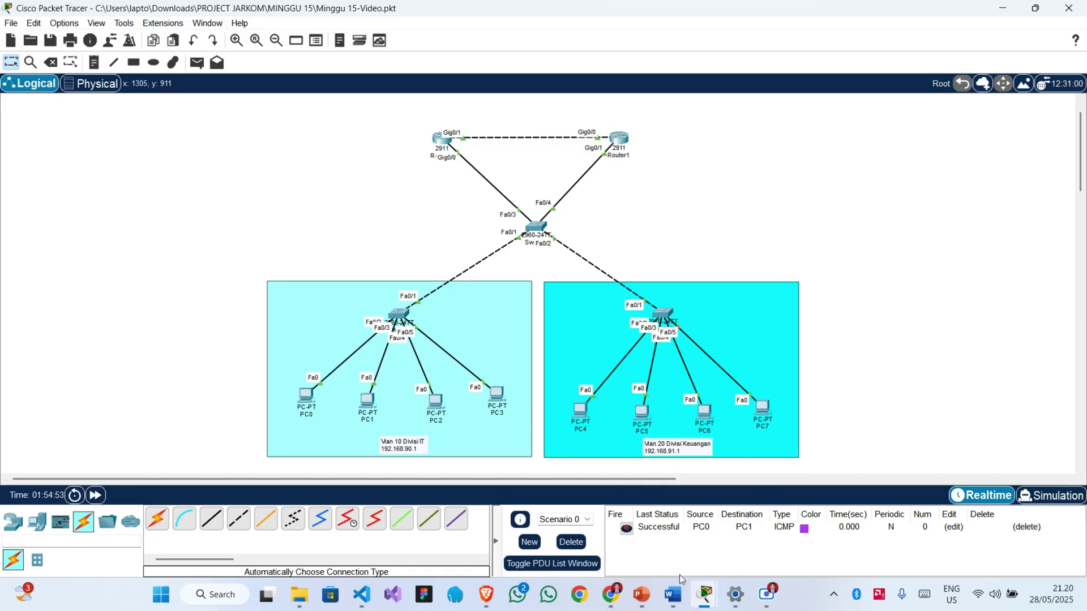
left_click(571, 542)
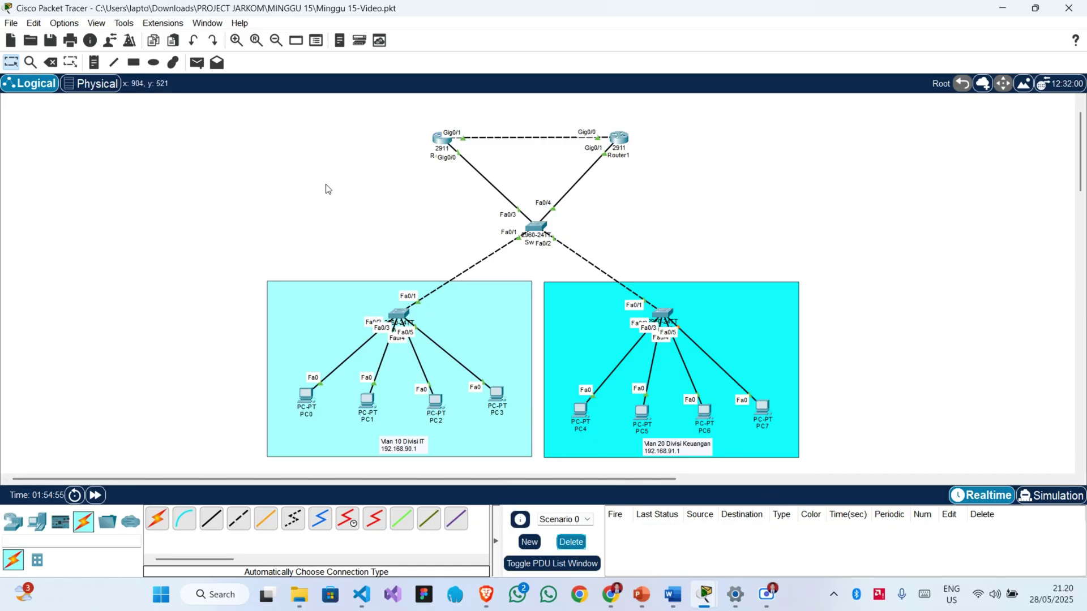
Test connectivity between the VLANs with a simple PDU from PC1 to PC4, and delete the test scenario.
left_click(197, 63)
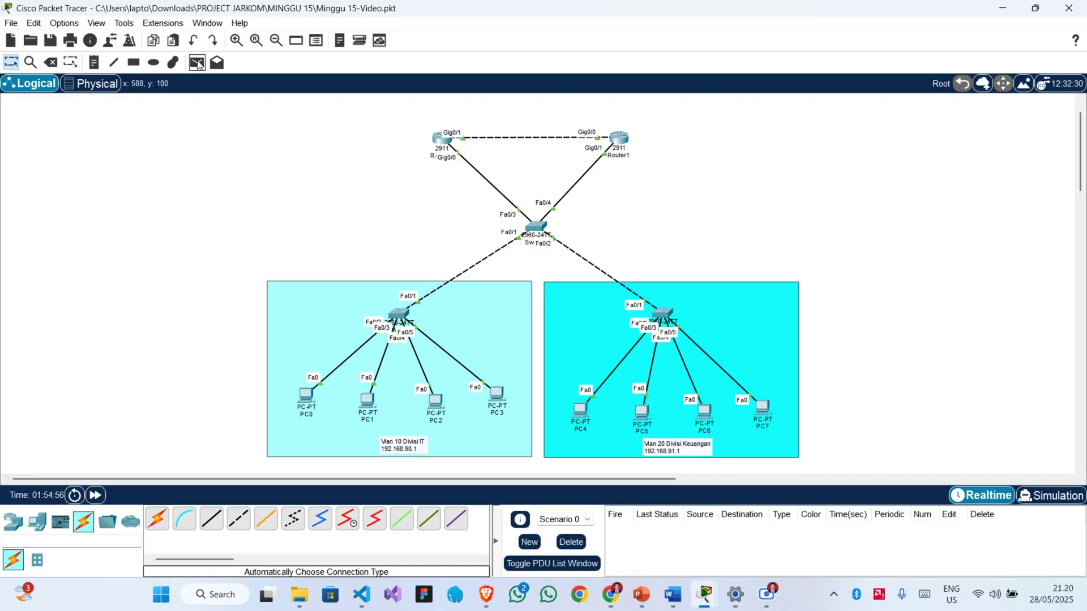
left_click(368, 400)
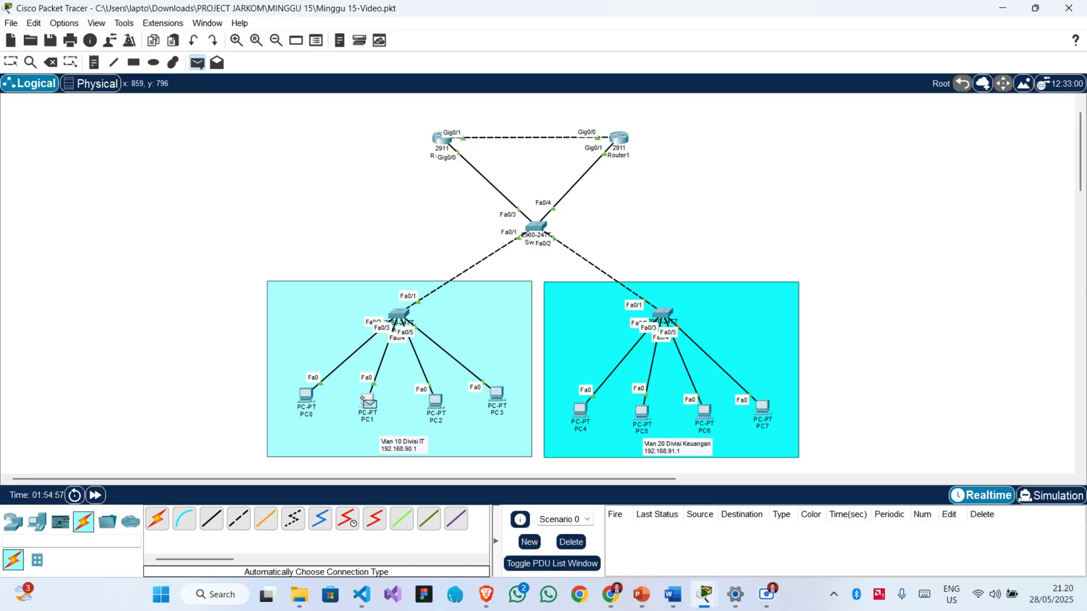
left_click(583, 412)
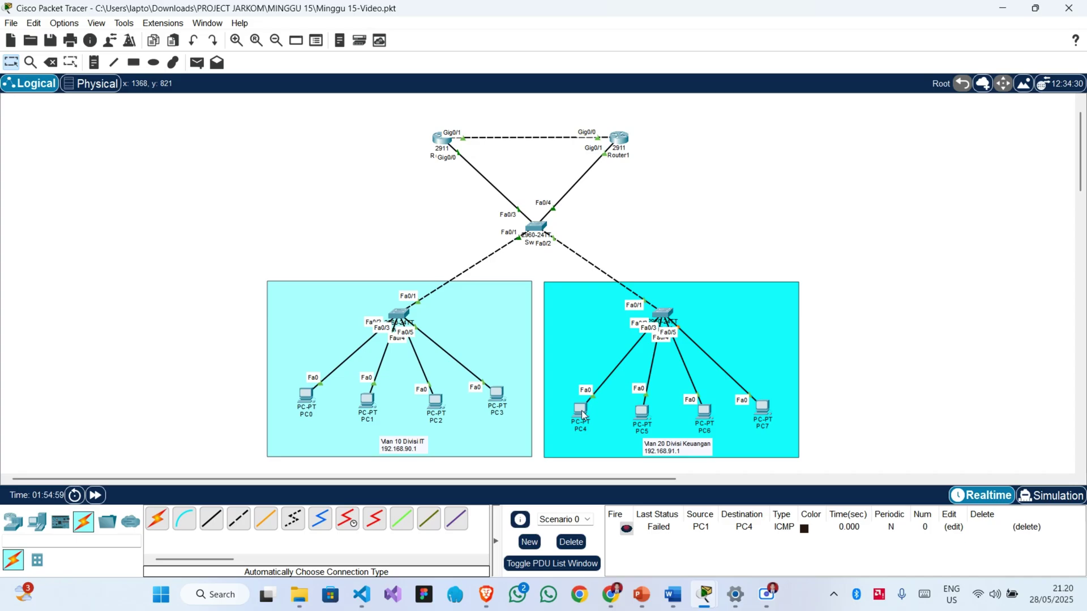
left_click(571, 542)
Send a simple PDU from PC2 to PC4 as another inter-VLAN test, and delete the test scenario.
left_click(197, 62)
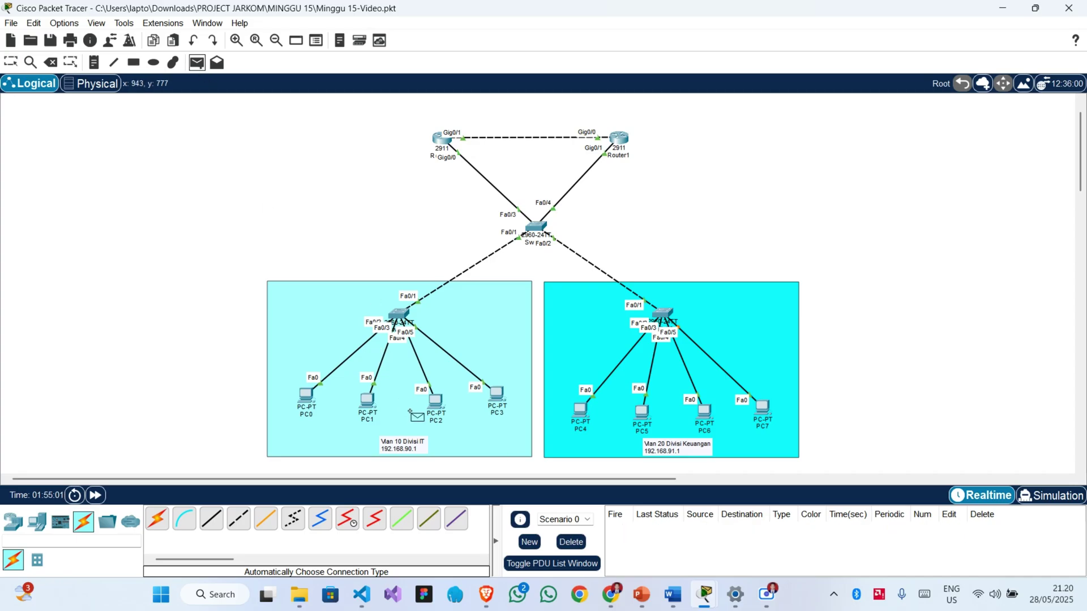
left_click(436, 402)
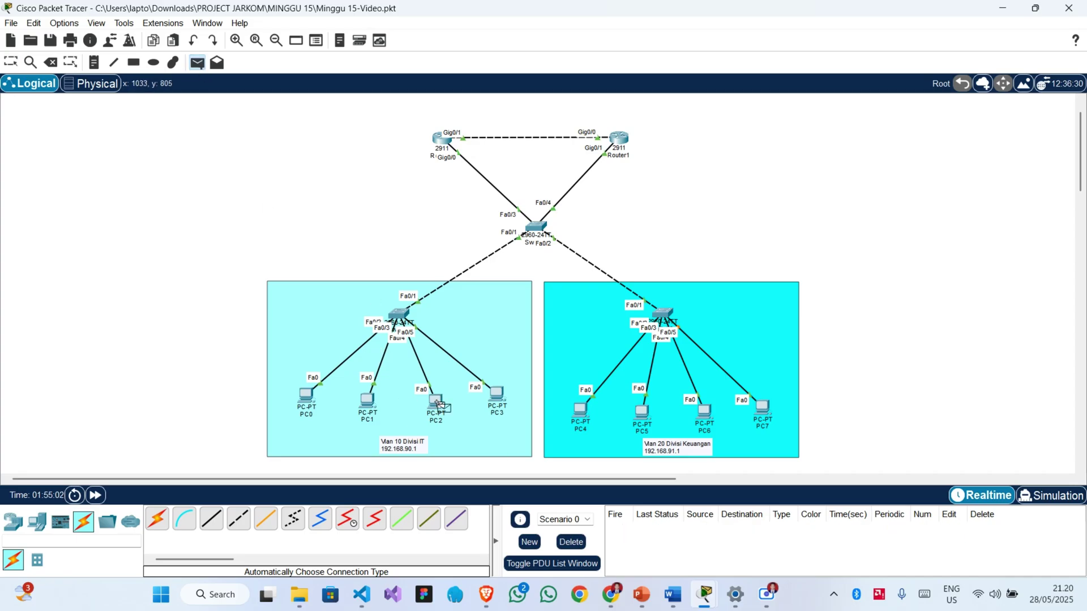
left_click(583, 412)
left_click(579, 544)
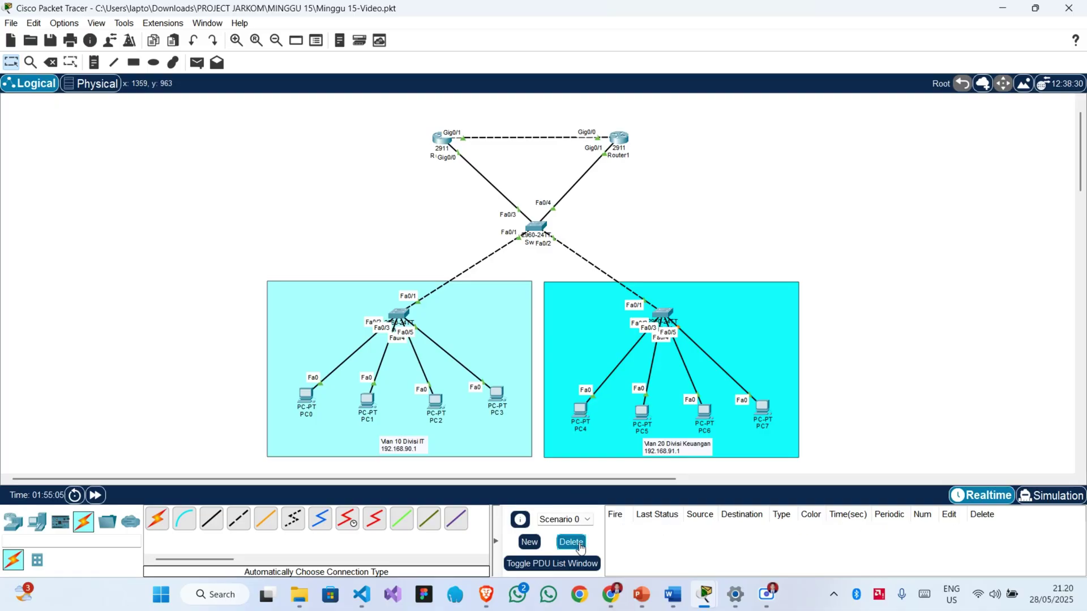
Send a simple PDU from Router0 to PC0, delete the test scenario and leave the PDU tool.
left_click(197, 63)
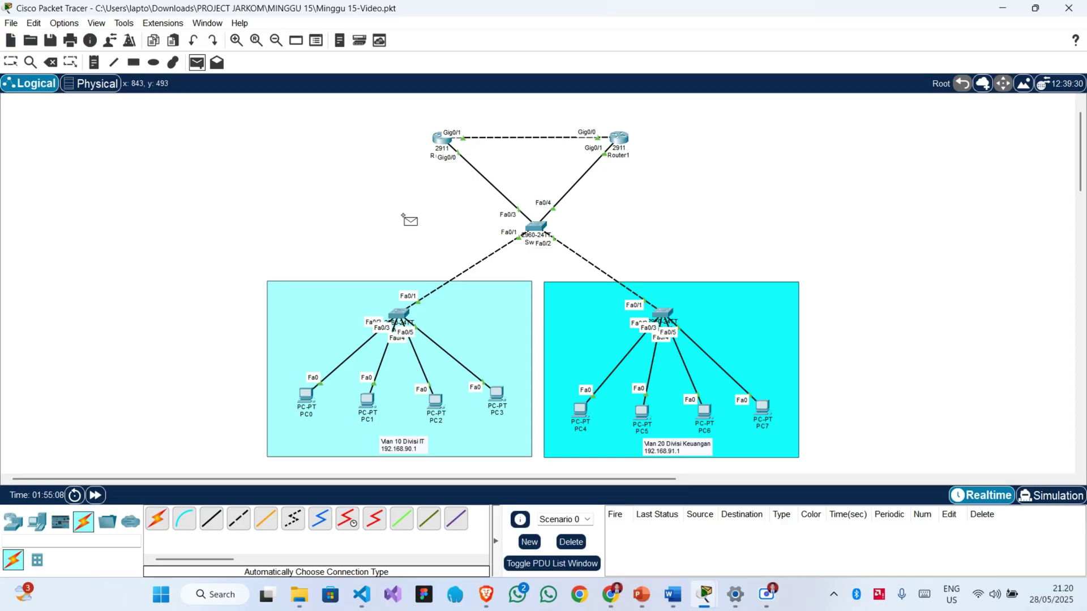
left_click(441, 138)
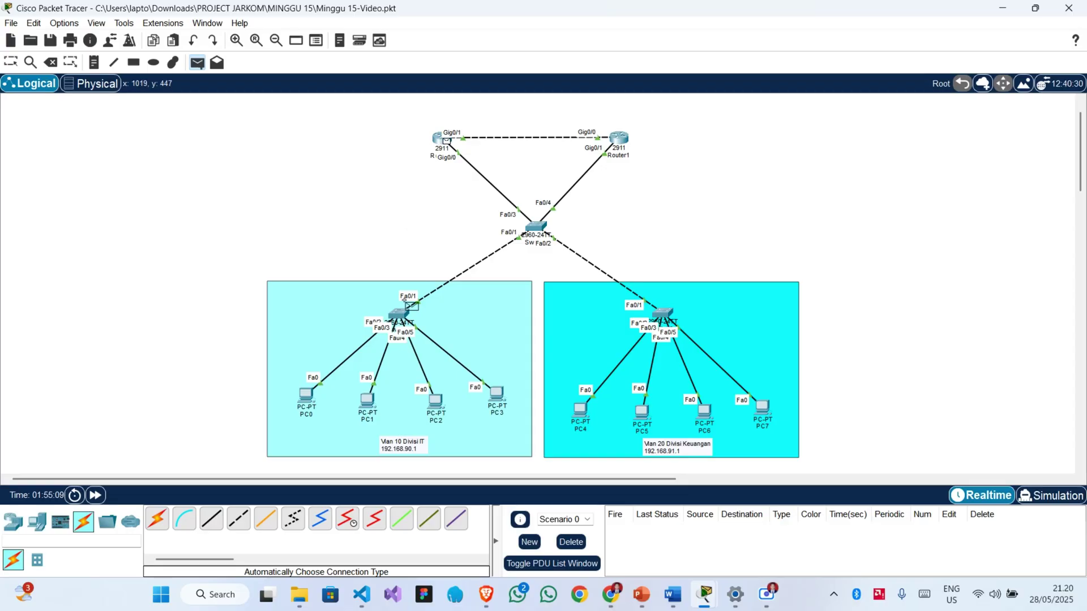
left_click(307, 400)
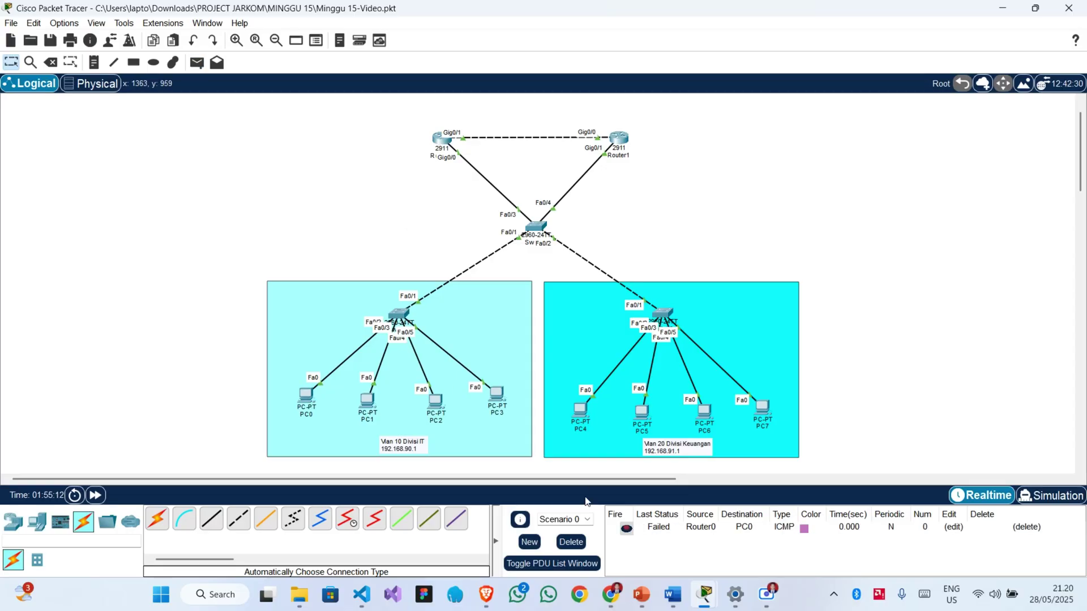
left_click(578, 547)
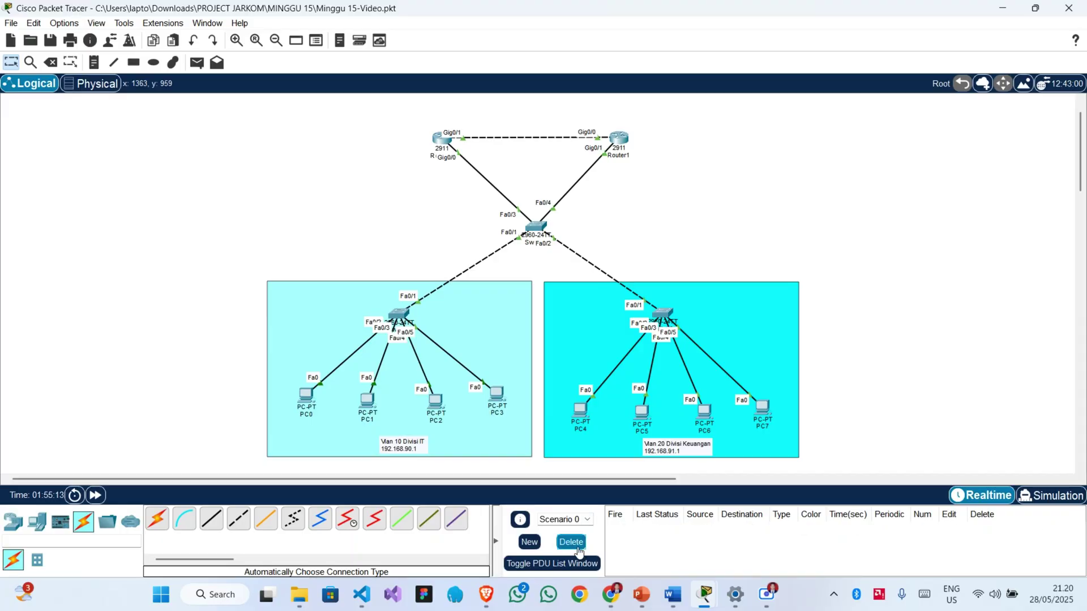
left_click(200, 66)
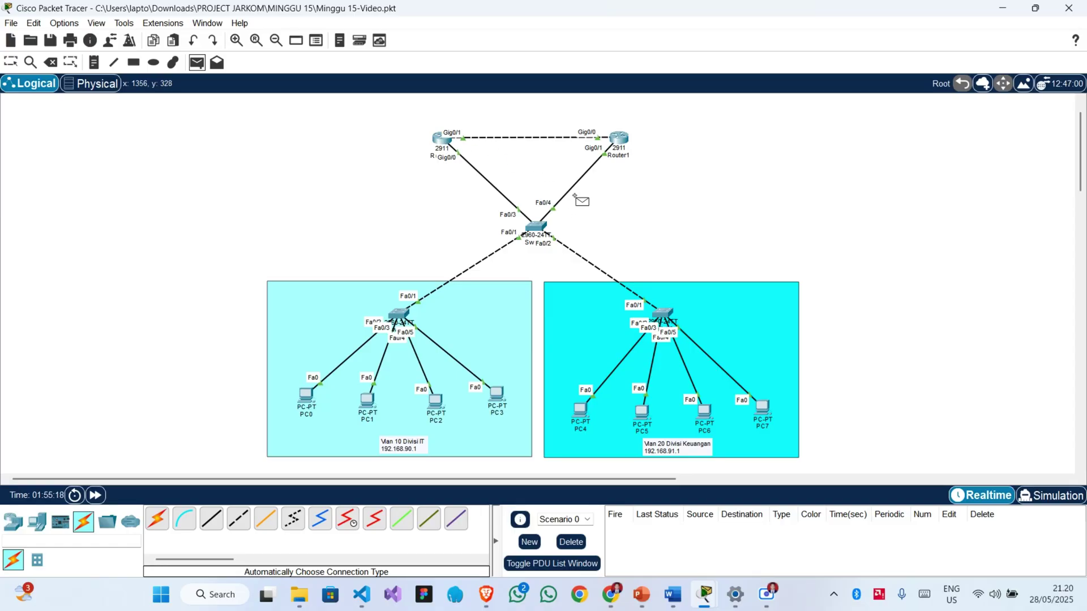
key("Escape")
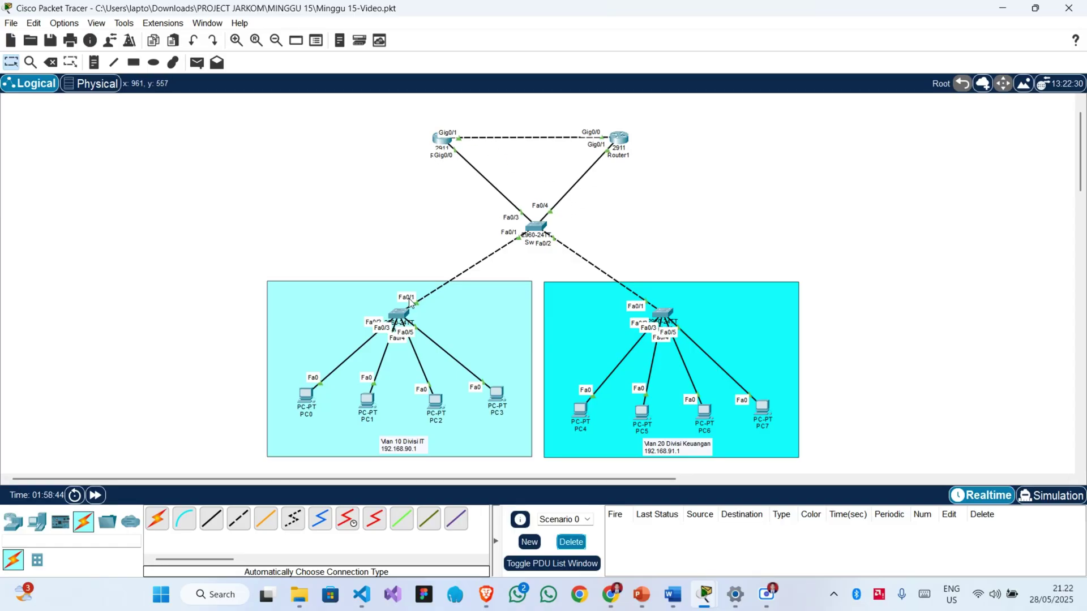
Open Router0's command line and enter global configuration mode.
left_click(444, 141)
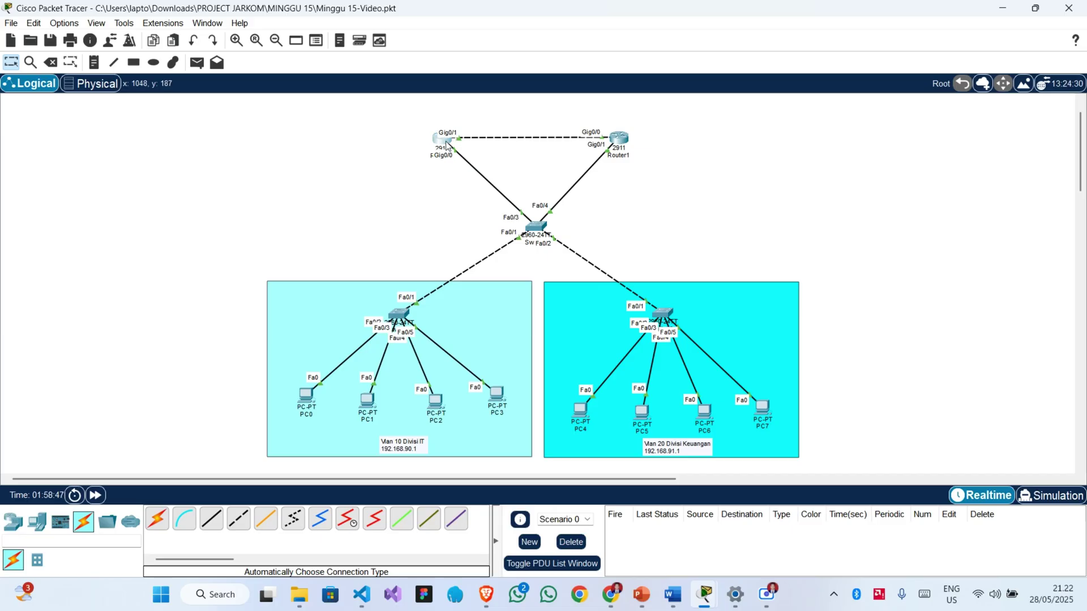
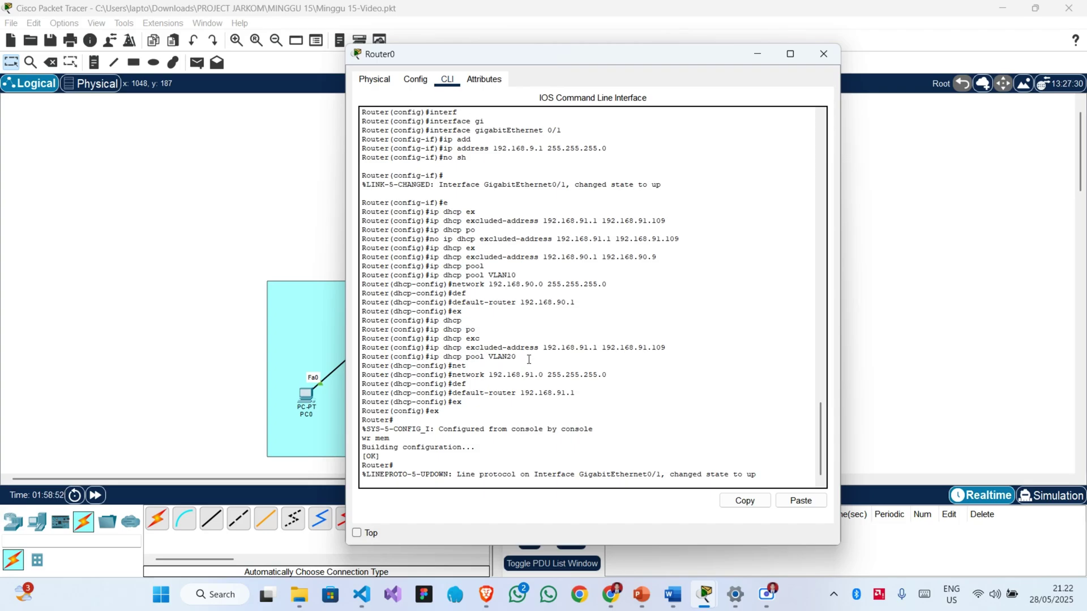
key("Return")
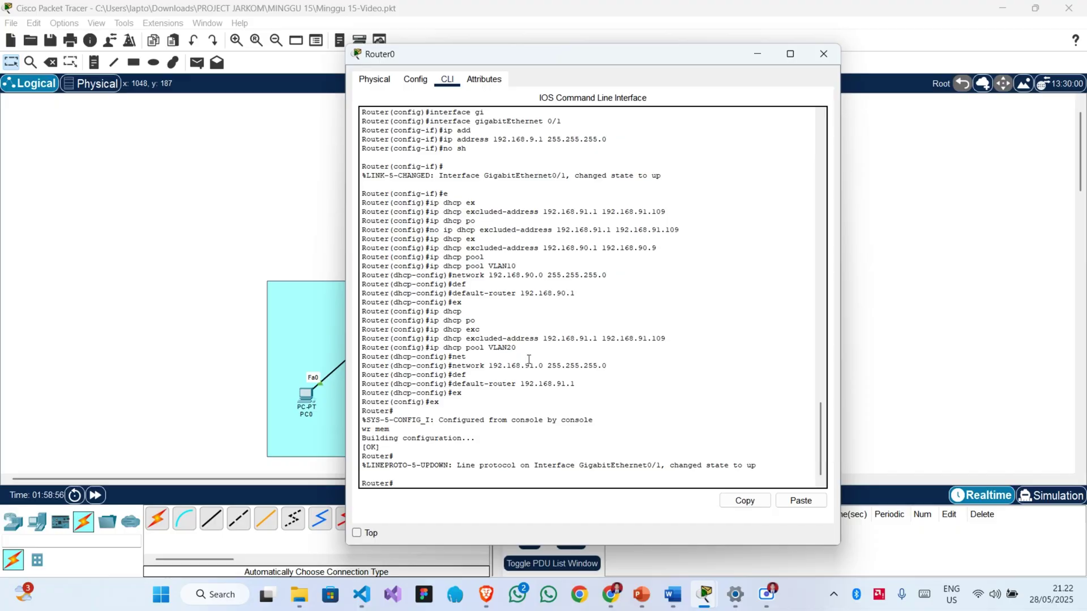
type("router ospf 1")
key("Return")
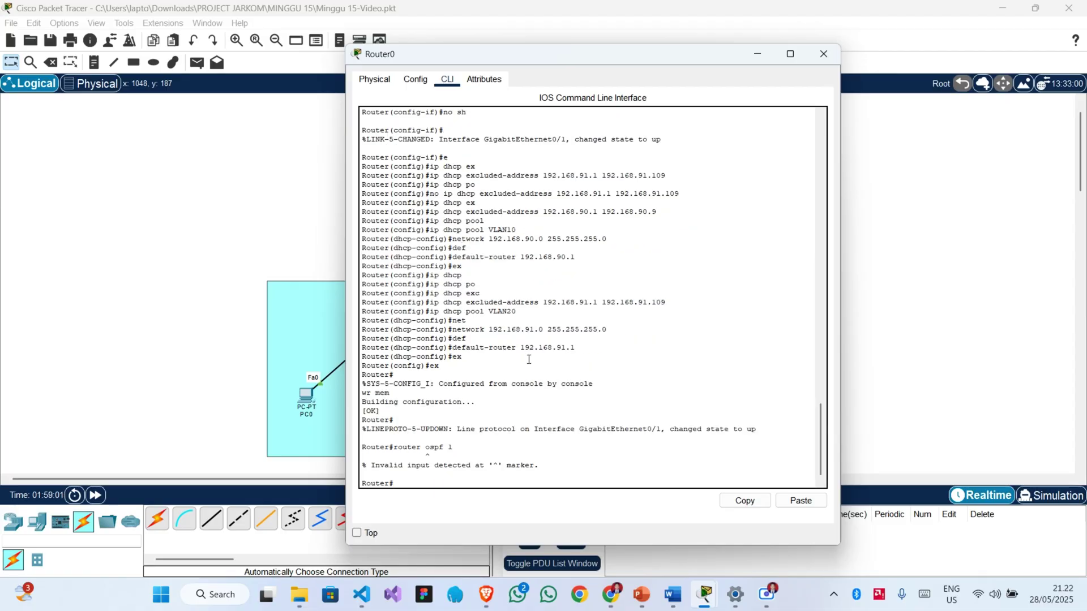
type("conf t")
key("Return")
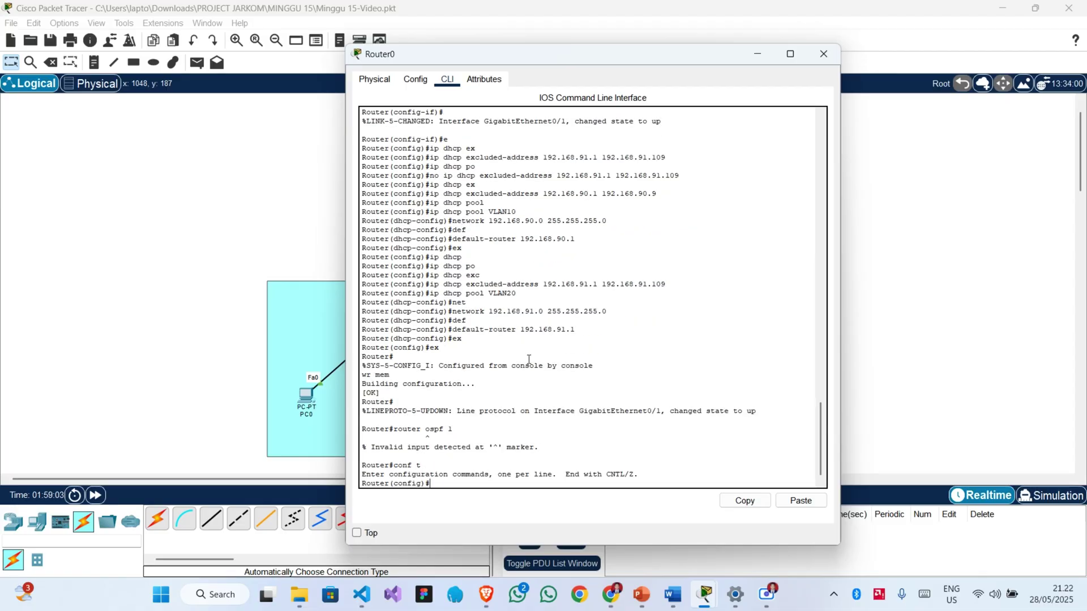
Start OSPF process 1 on Router0 and advertise network 192.168.90.0 with wildcard 0.0.0.255 in area 0.
type("router ospf 1")
key("Return")
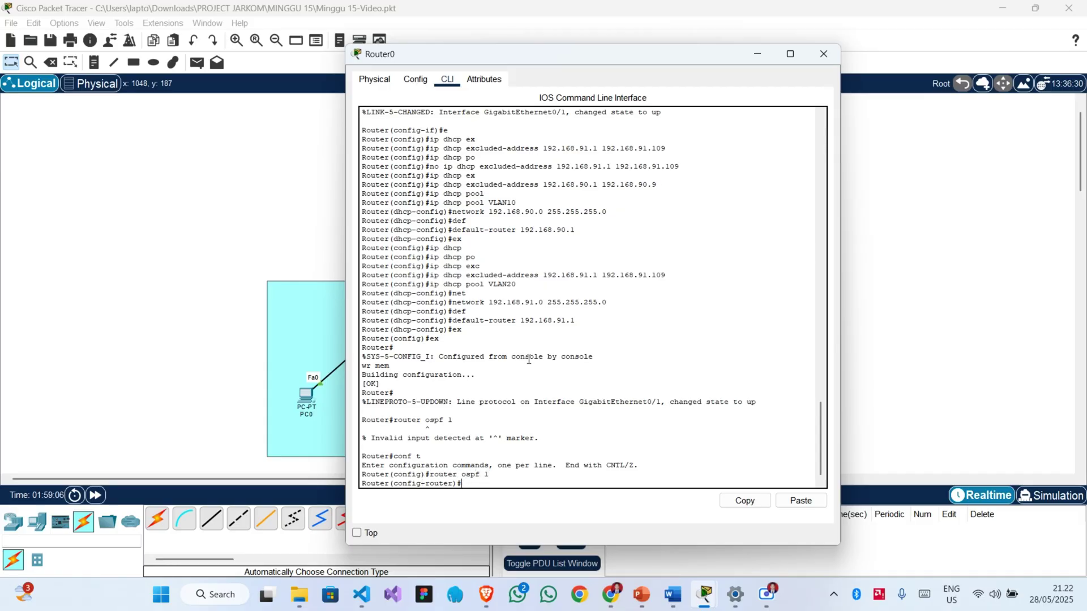
type("netw")
key("Tab")
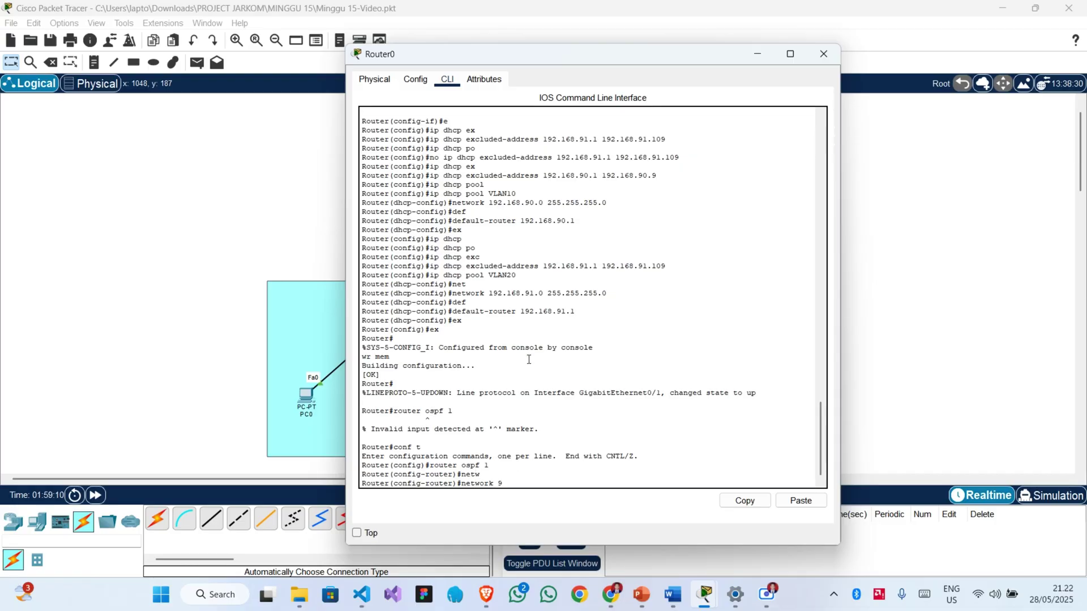
type("192.1")
type("68")
type(".9")
type("0.0")
type(" 0.0.0.")
type("255")
type(".255.255")
key("BackSpace")
key("BackSpace")
key("BackSpace")
key("BackSpace")
key("BackSpace")
key("BackSpace")
key("BackSpace")
type("area 0")
key("Return")
Advertise network 192.168.91.0 with wildcard 0.0.0.255 in area 0 in Router0's OSPF process.
key("Up")
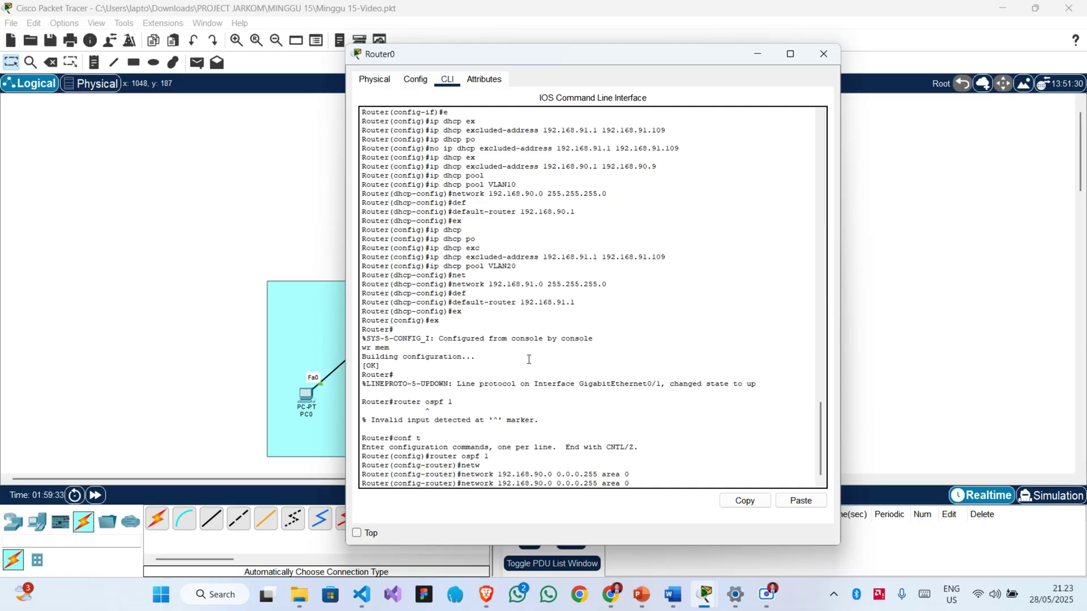
key("BackSpace")
type("1")
key("Return")
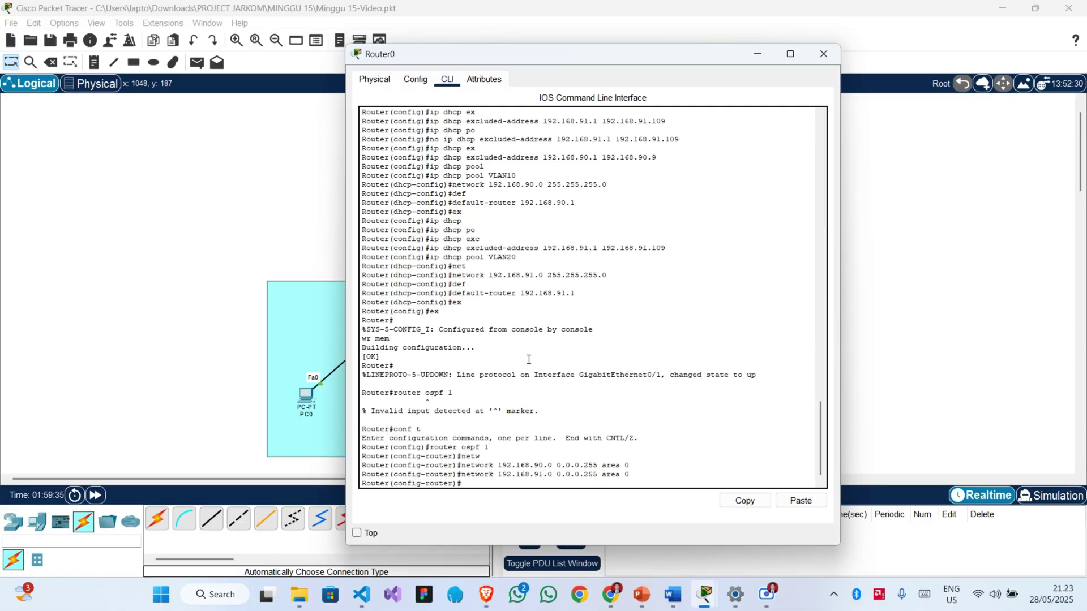
Advertise network 192.168.9.0 0.0.0.255 in area 0 on Router0, exit OSPF configuration and close the router's window.
key("Up")
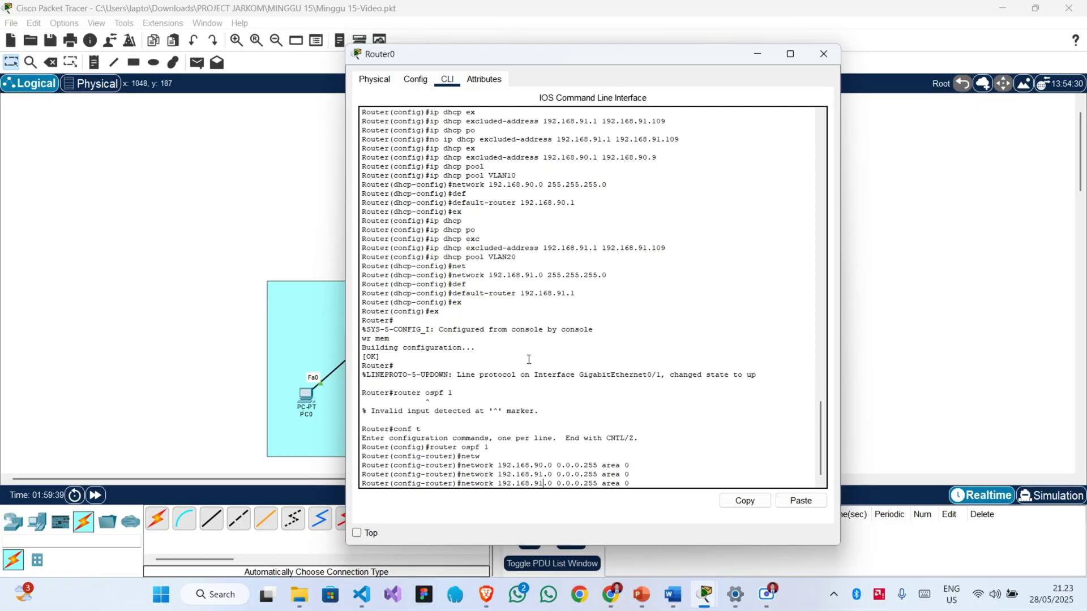
key("BackSpace")
key("Return")
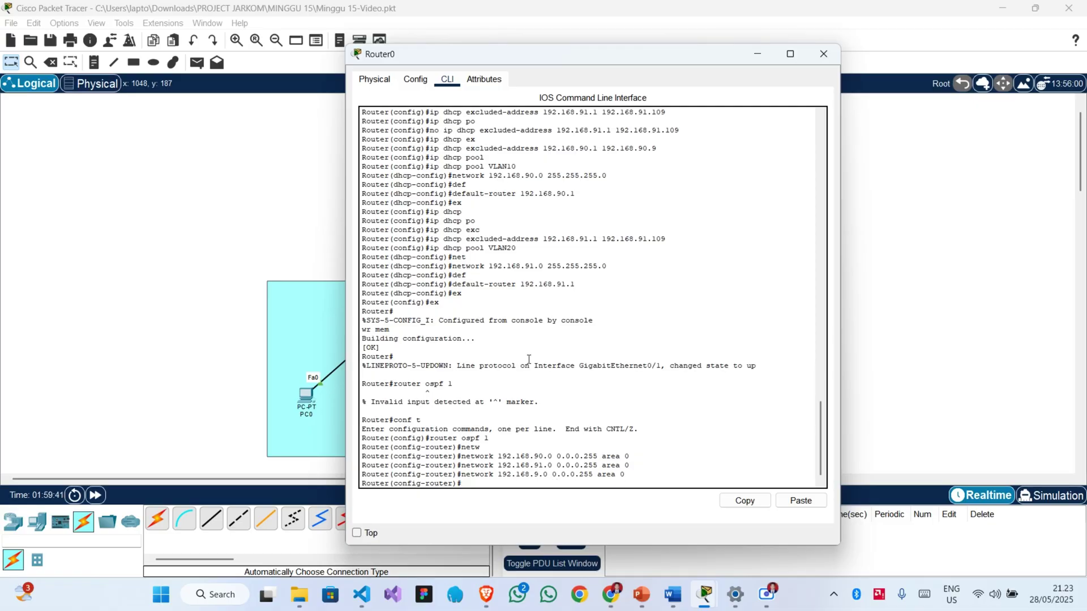
type("ex")
key("Return")
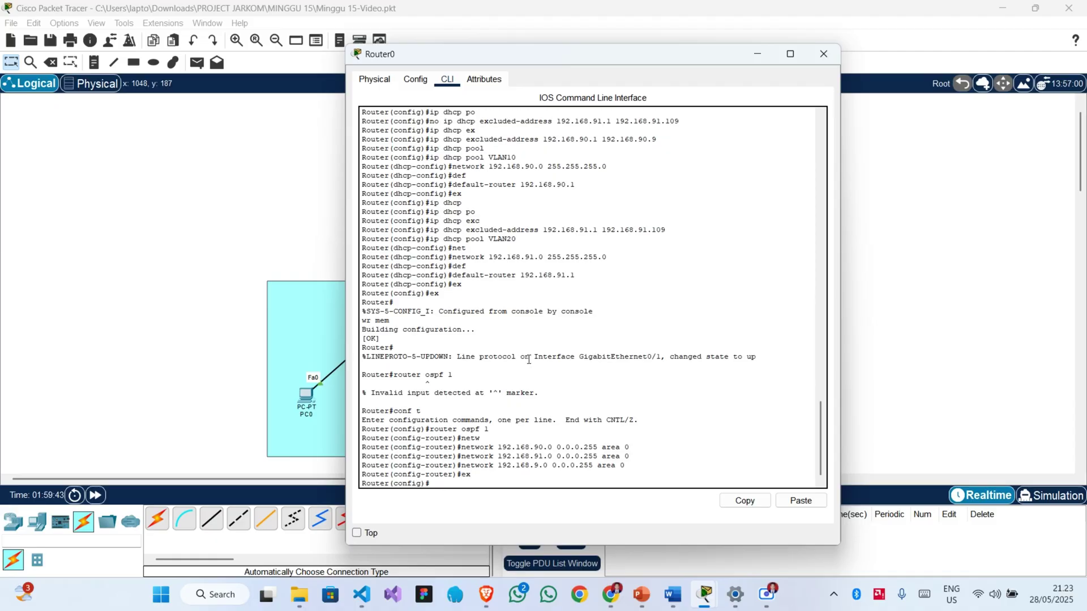
left_click(824, 55)
Open Router1's command line and enter global configuration mode.
left_click(620, 141)
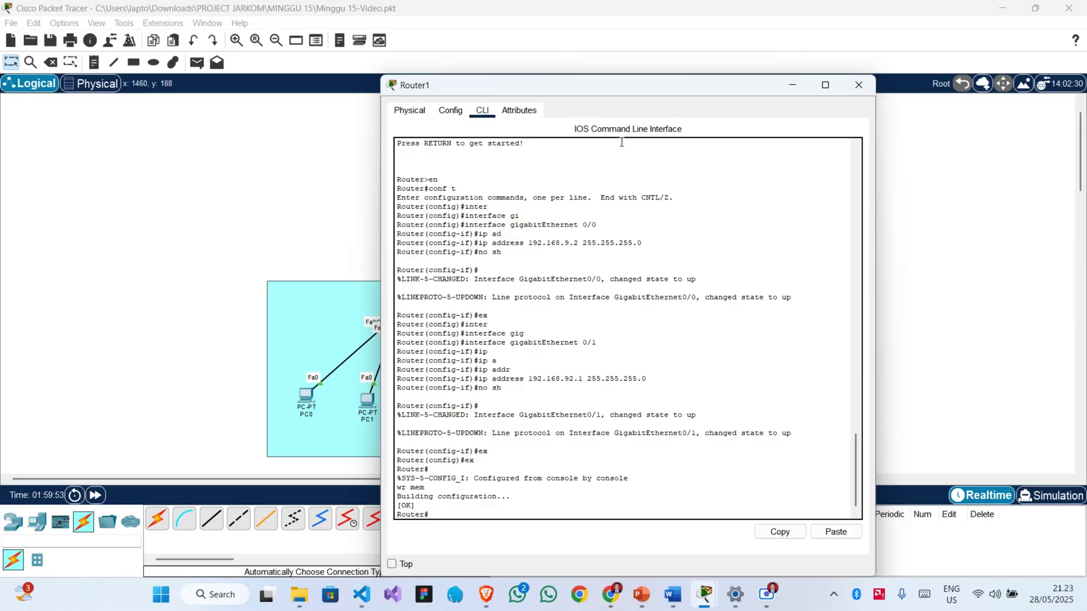
left_click(529, 391)
type("rout")
key("BackSpace")
key("BackSpace")
key("BackSpace")
key("BackSpace")
type("conf t")
key("Return")
Start OSPF routing process 1 on Router1.
type("router ispf")
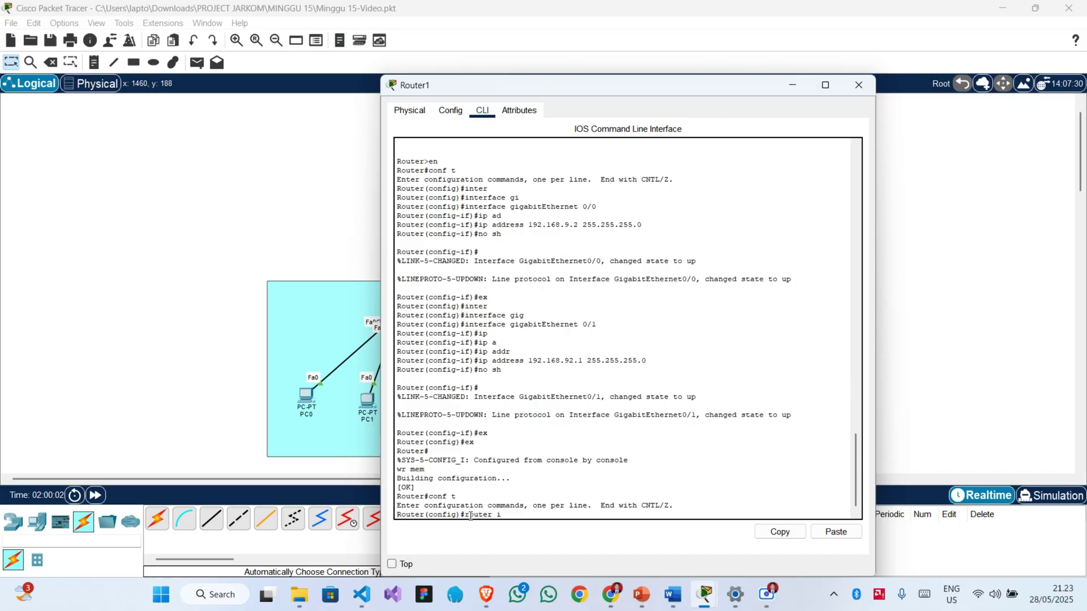
key("BackSpace")
key("BackSpace")
key("BackSpace")
key("BackSpace")
key("BackSpace")
type("os")
key("Tab")
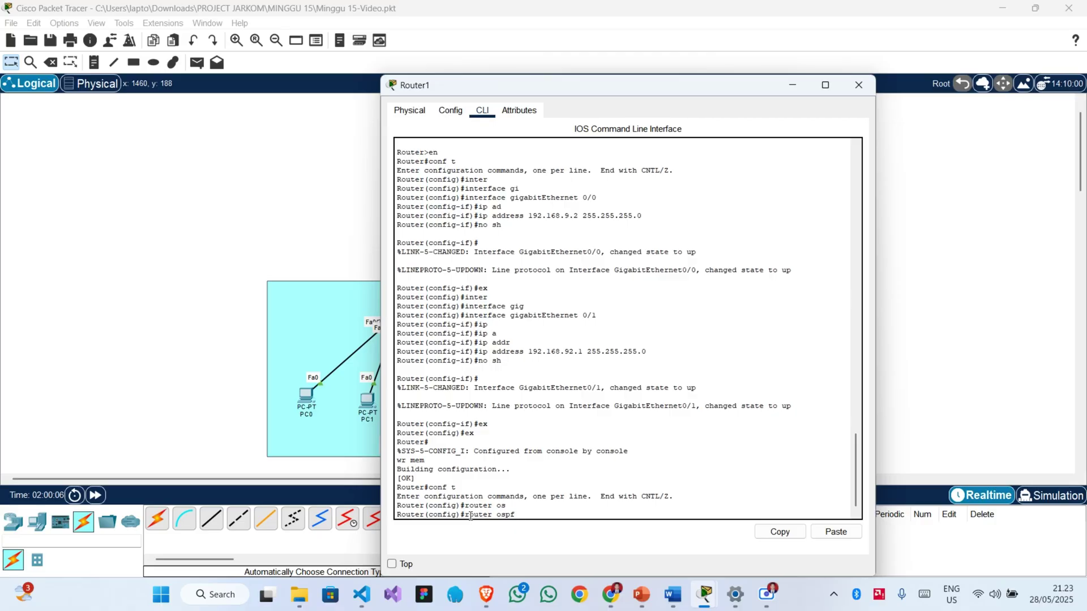
type("1")
key("Return")
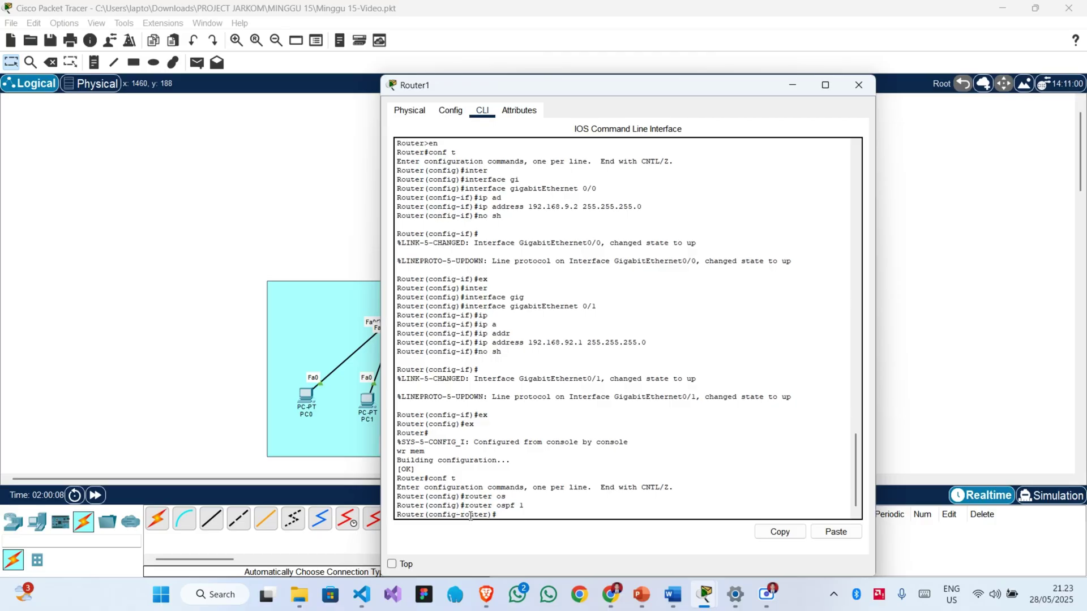
Advertise network 192.168.9.0 with wildcard 0.0.0.255 in area 0 in Router1's OSPF process.
type("netw")
key("Tab")
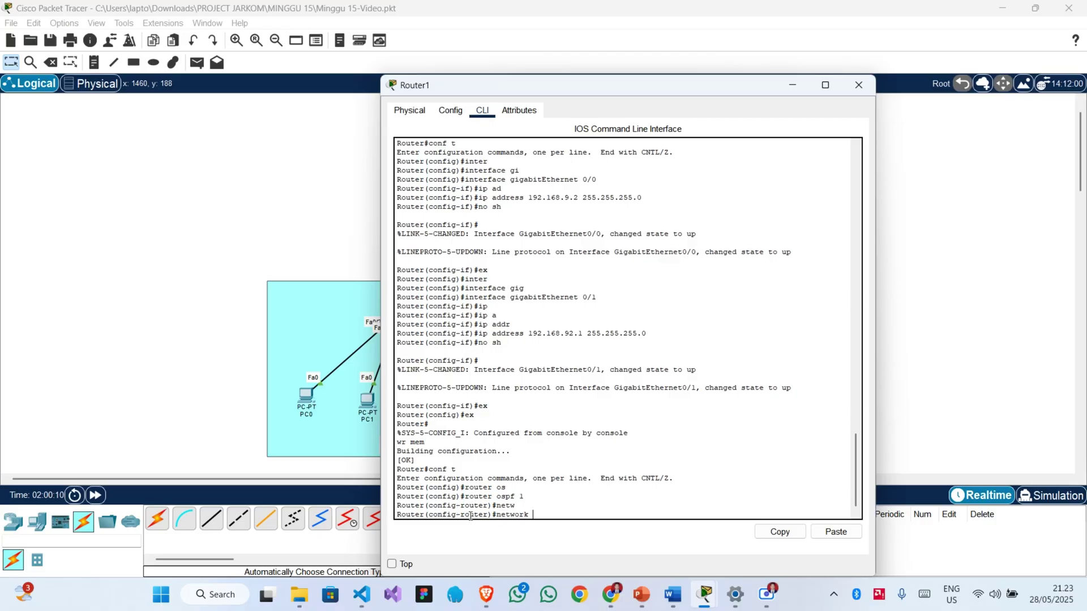
type("192.168.9.0 0.0.0.255 area 0")
key("Return")
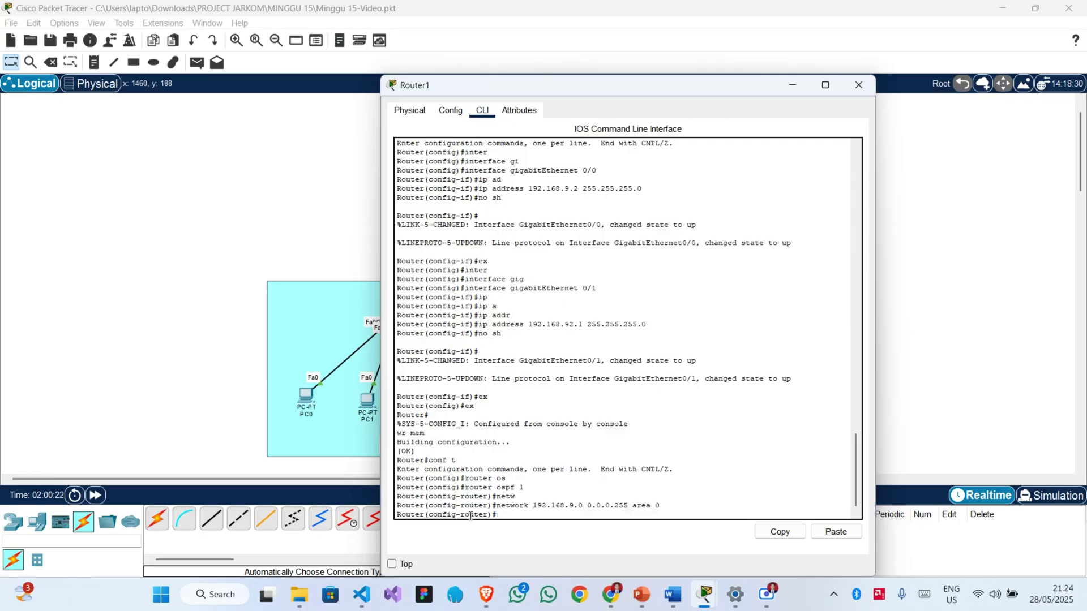
Advertise network 192.168.92.0 0.0.0.255 in area 0 on Router1, exit OSPF configuration and close the router's window.
key("Up")
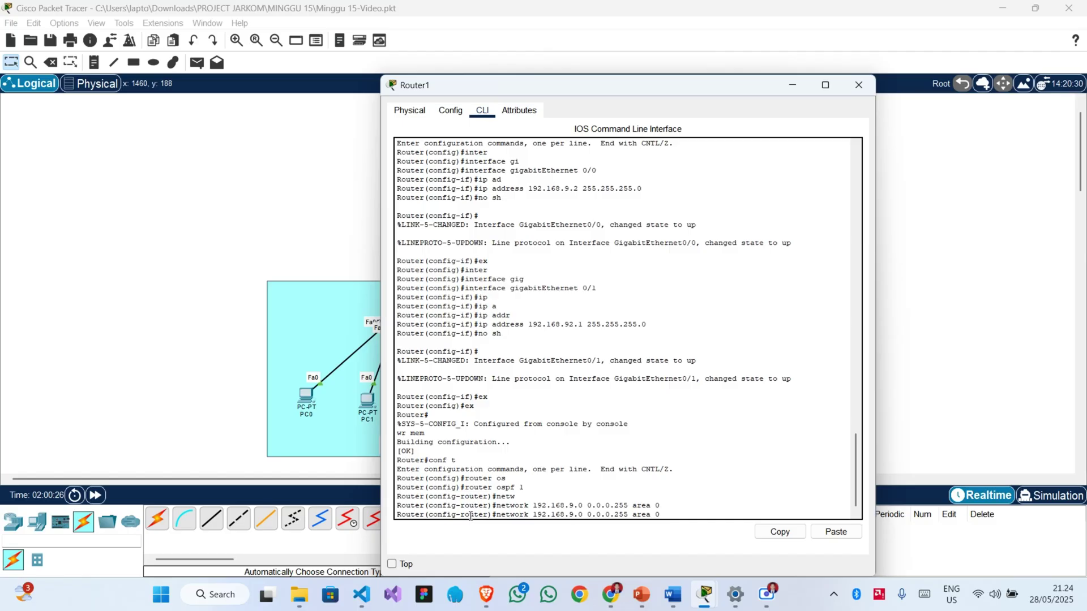
type("2")
key("Return")
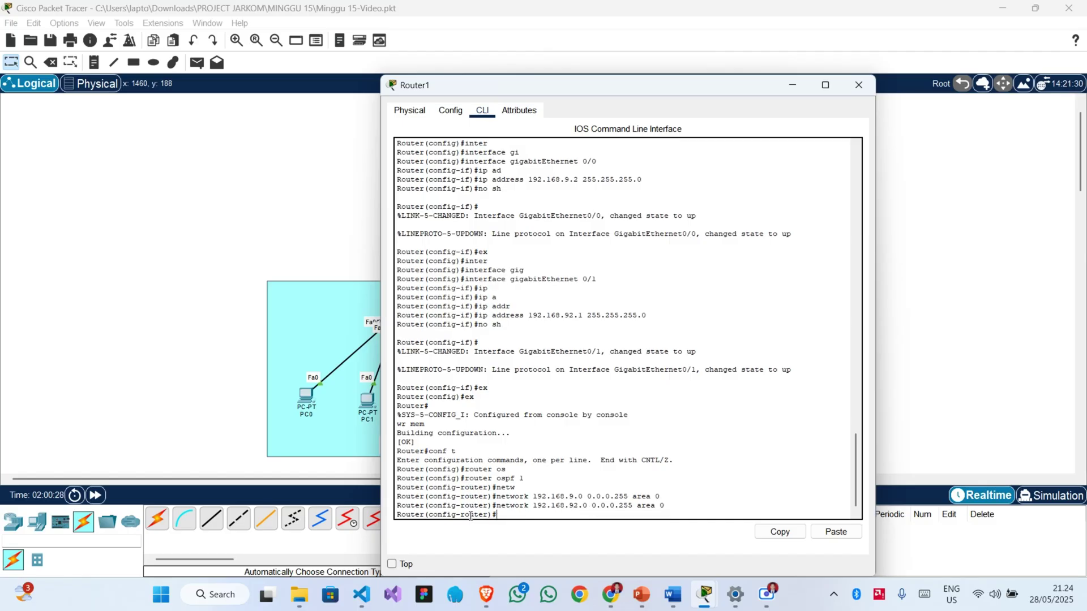
type("ex")
key("Return")
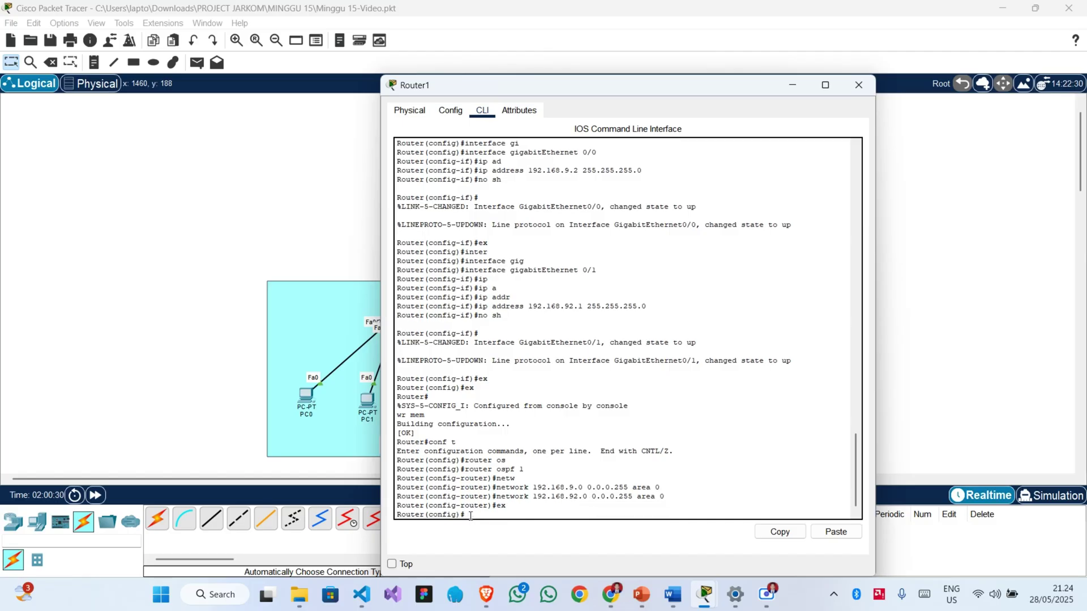
left_click(858, 93)
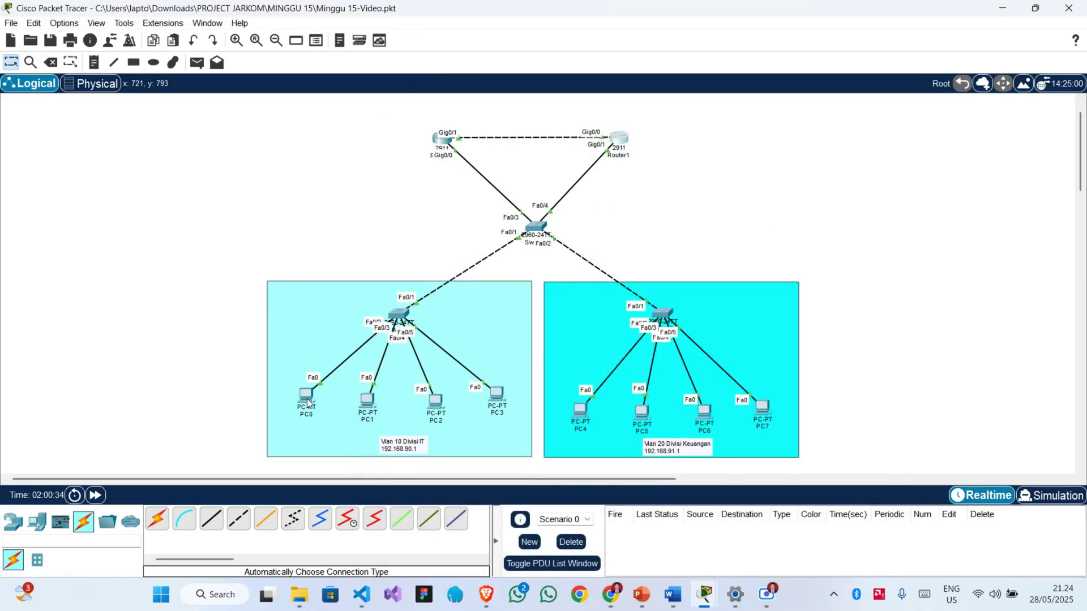
Renew PC0's DHCP address by switching its IP configuration to static and back to DHCP, and close its window.
mouse_move(308, 403)
left_click(308, 403)
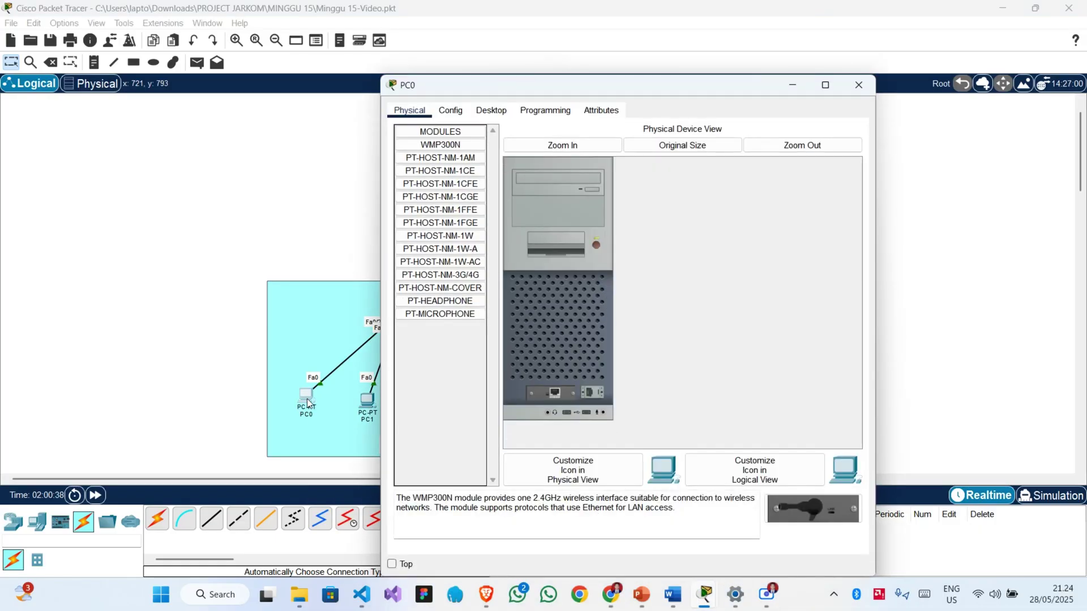
left_click(493, 114)
left_click(463, 144)
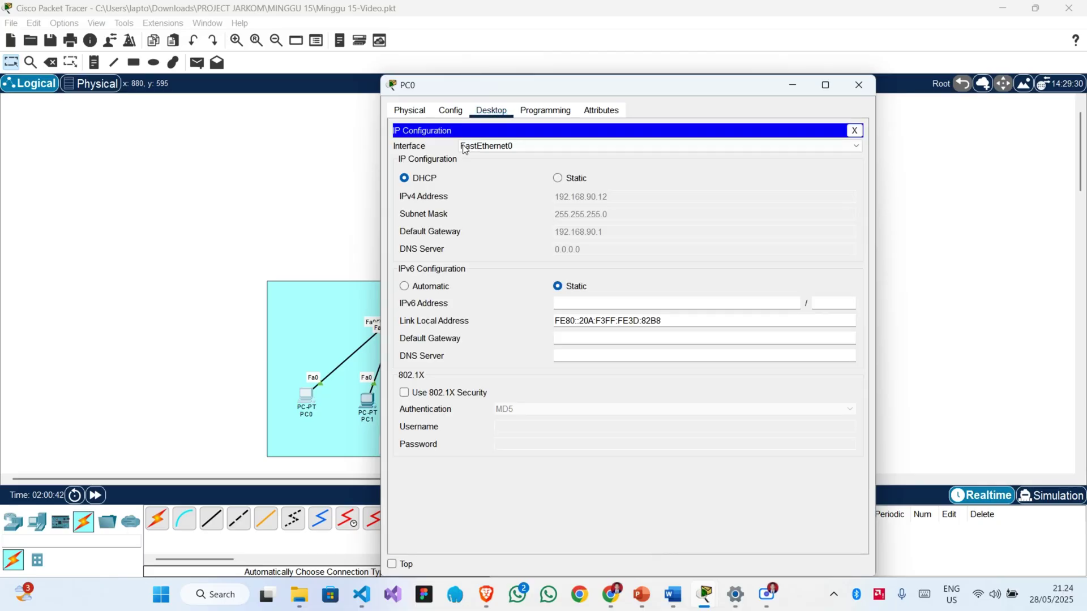
left_click(559, 179)
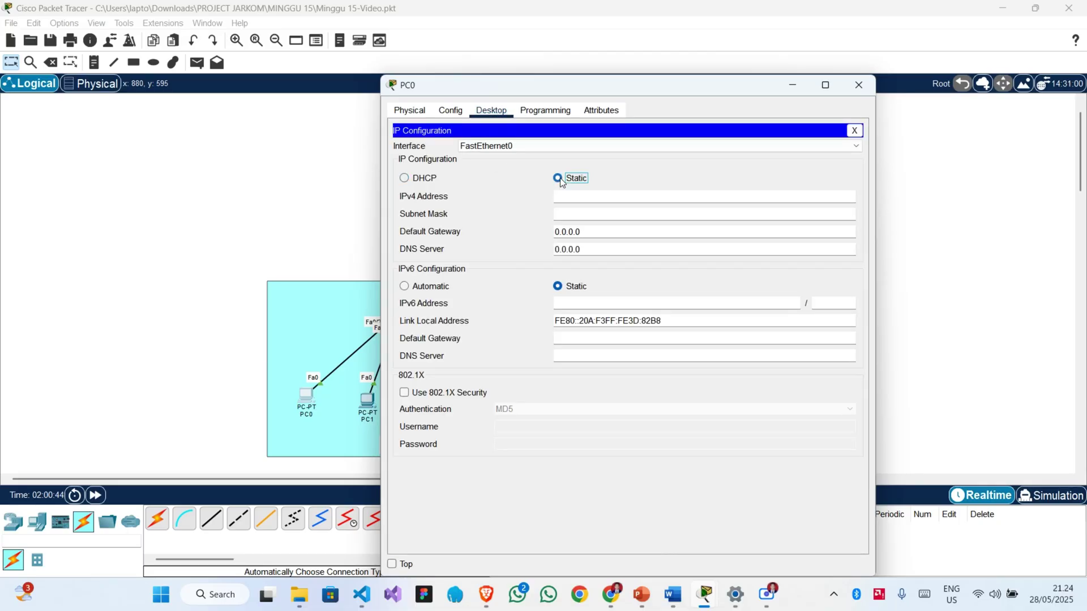
left_click(429, 180)
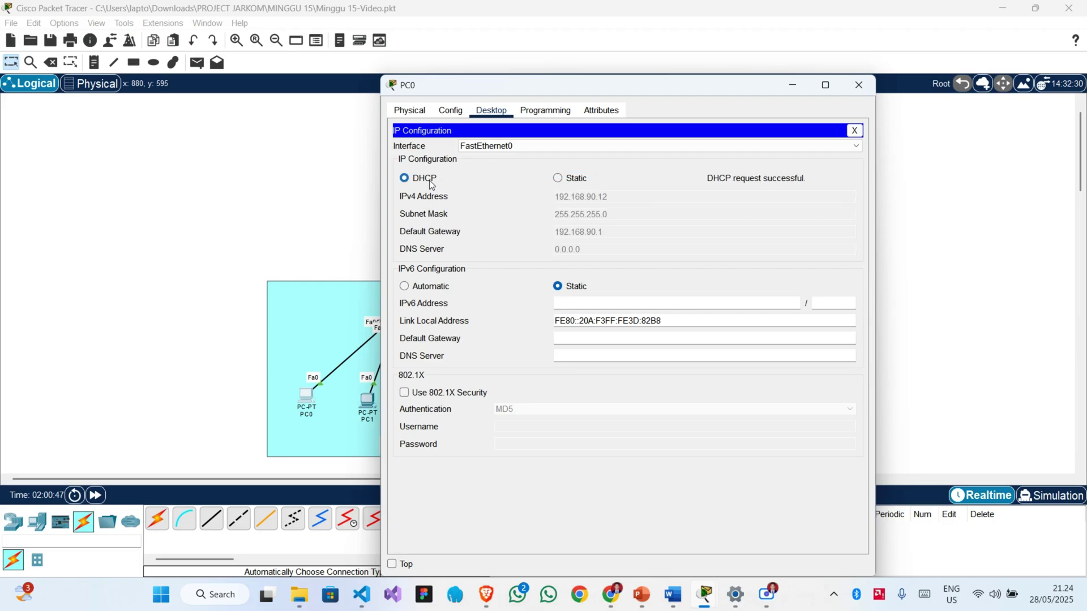
left_click(857, 85)
Request PC1's address from DHCP again by toggling its IP configuration to static and back, and close its window.
left_click(368, 403)
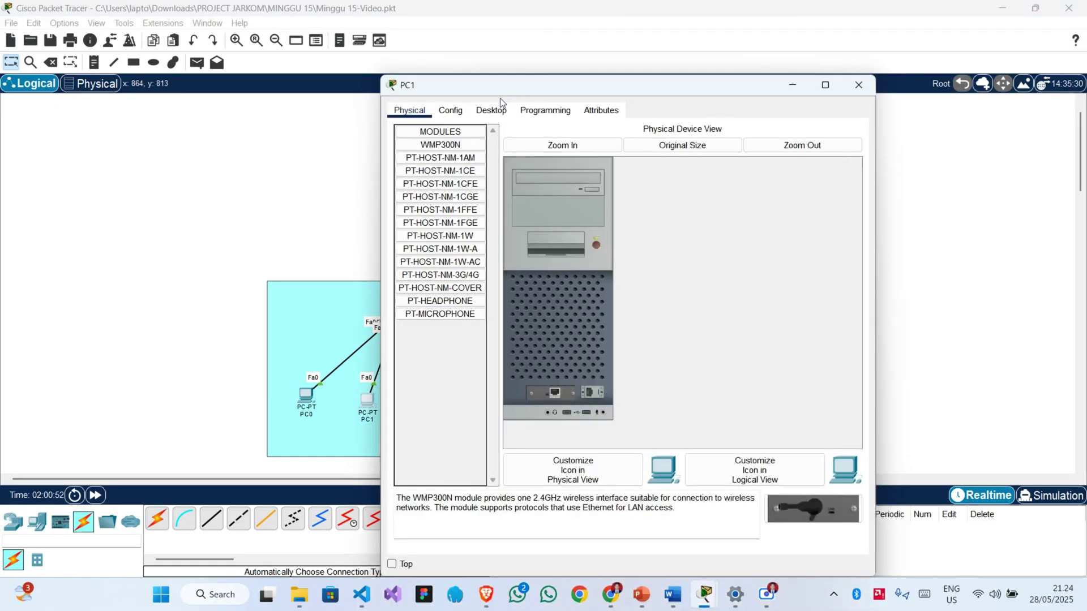
left_click(499, 108)
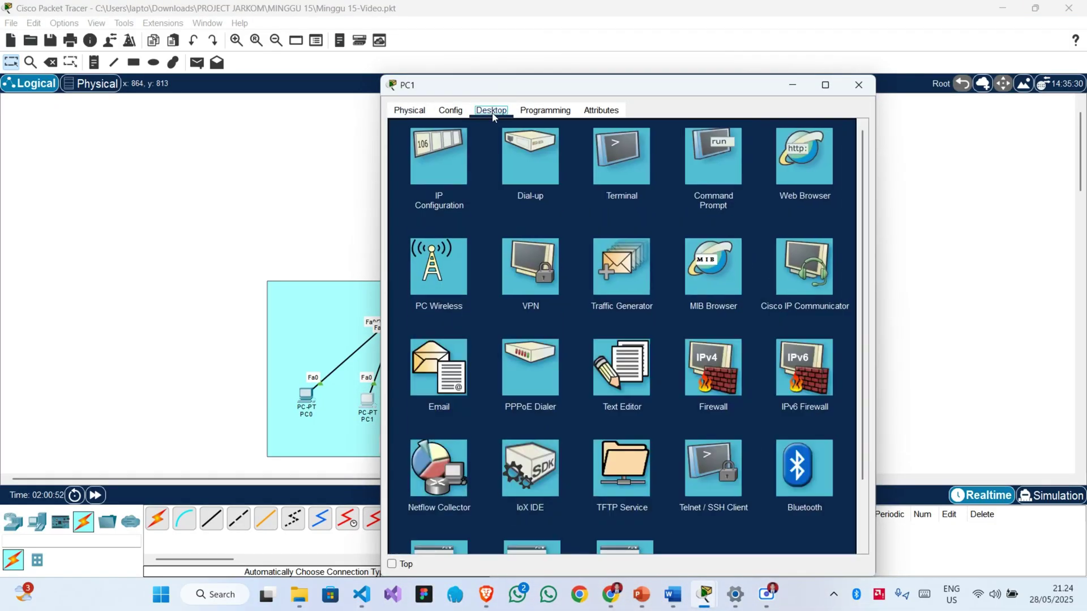
left_click(423, 150)
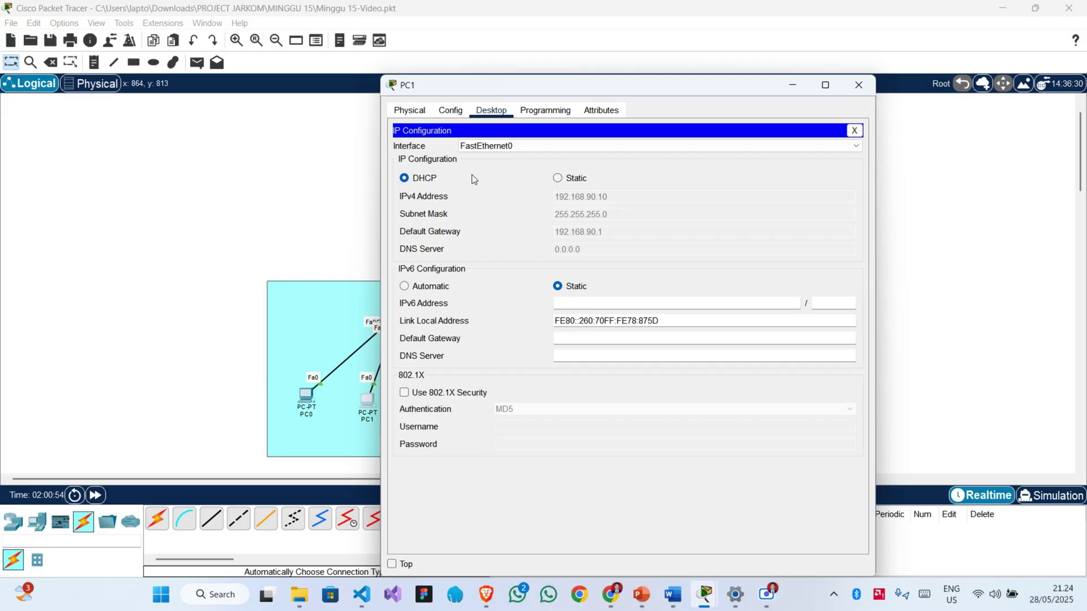
left_click(568, 178)
left_click(426, 179)
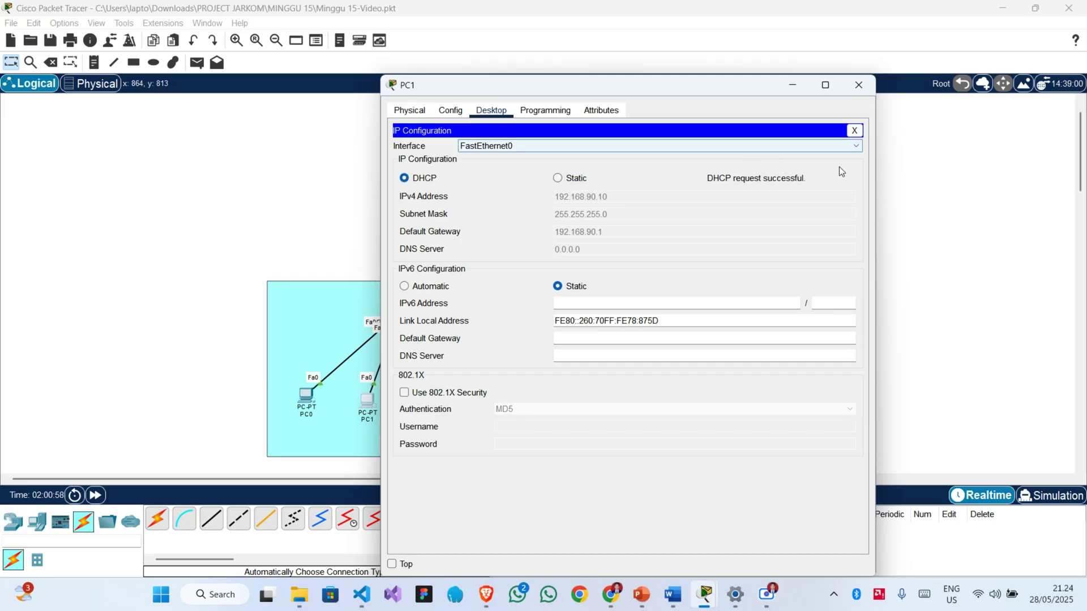
left_click(859, 85)
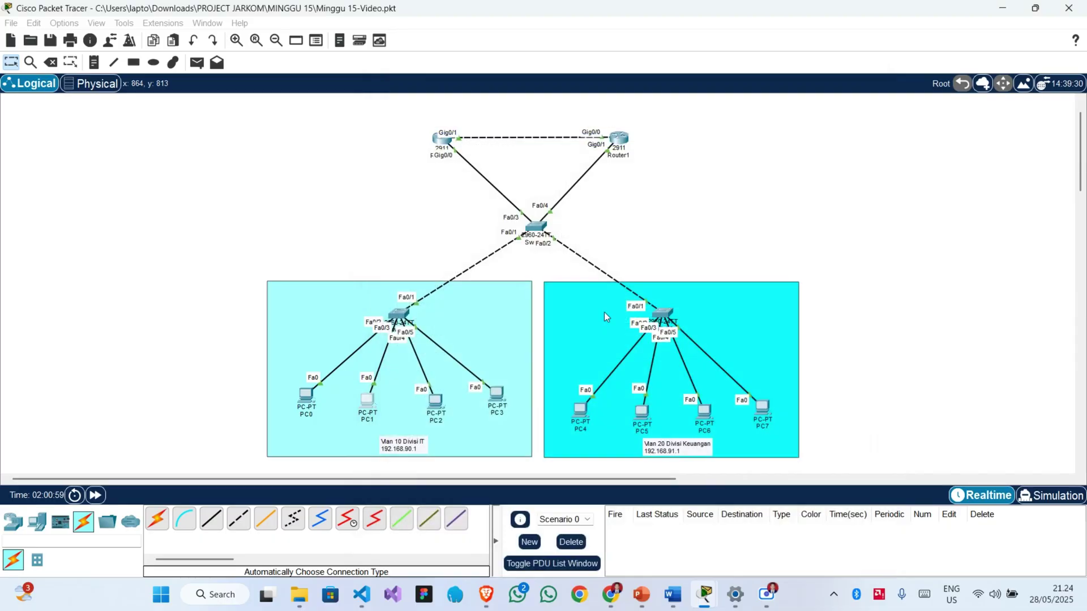
Renew PC2's DHCP address by setting its IP configuration to static and back to DHCP, and close its window.
left_click(436, 403)
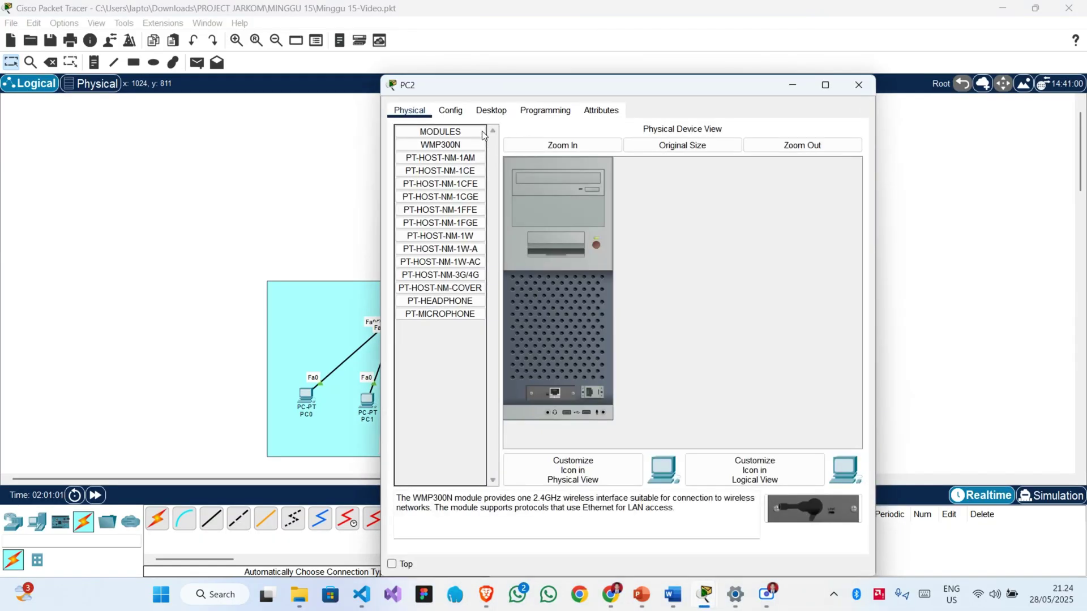
left_click(491, 110)
left_click(440, 165)
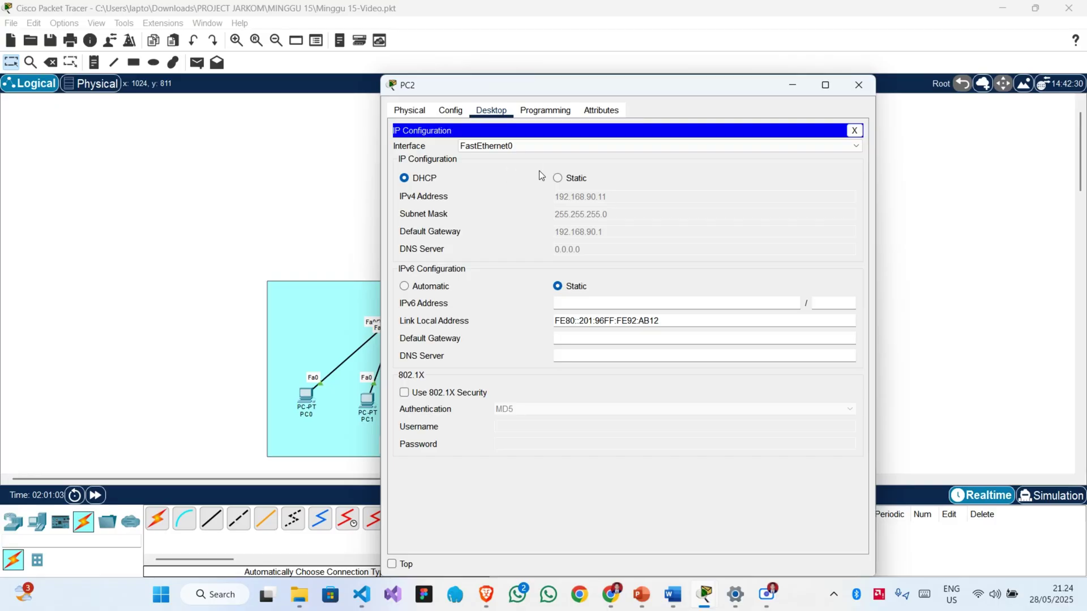
left_click(558, 178)
left_click(421, 178)
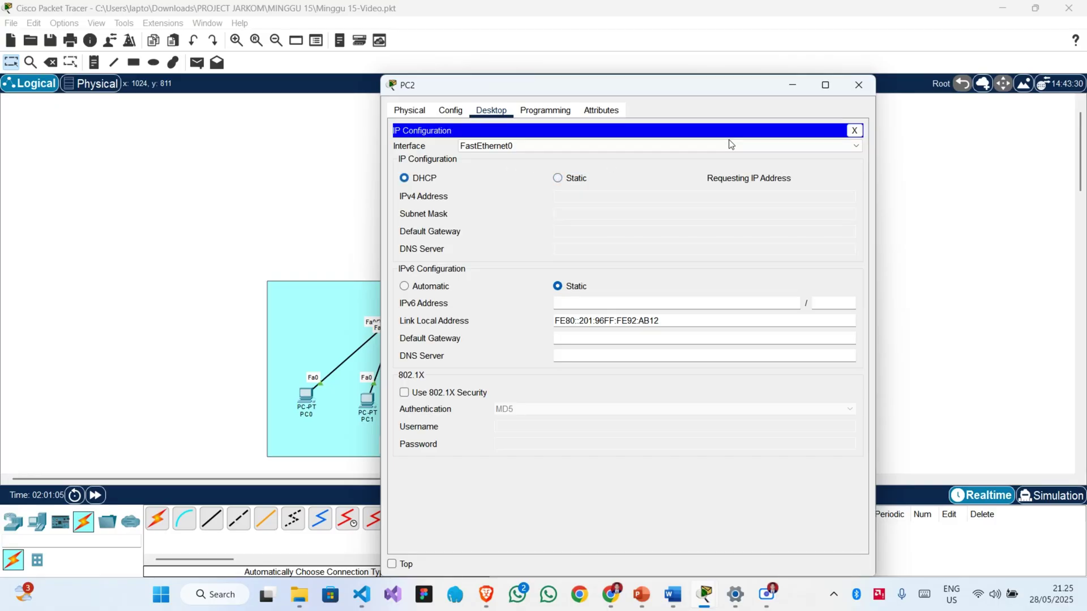
left_click(856, 90)
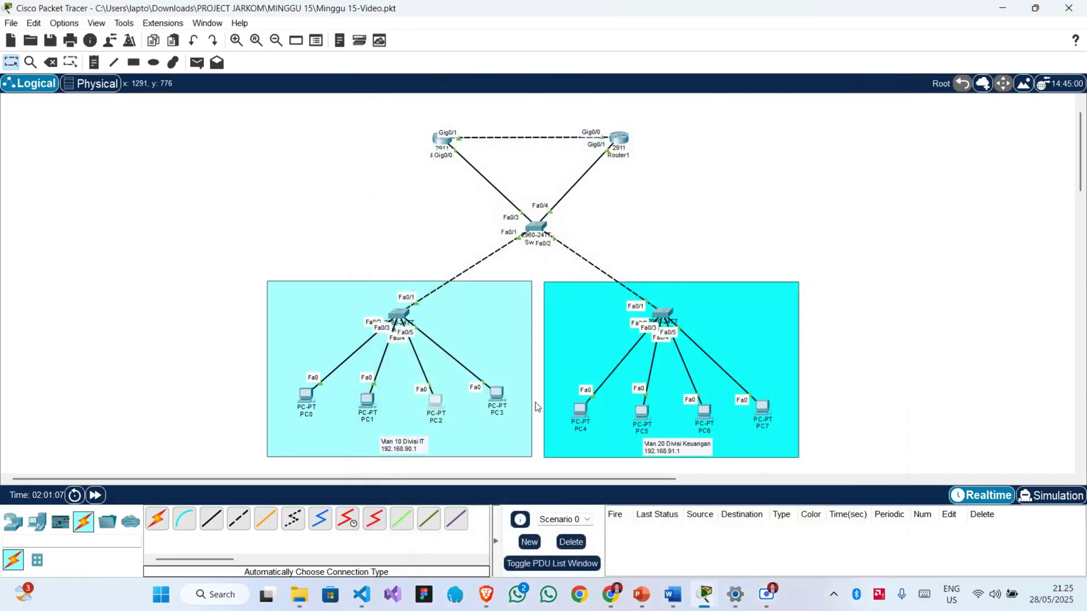
Renew PC3's DHCP address by setting its IP configuration to static and back to DHCP, and close its window.
left_click(496, 394)
left_click(491, 109)
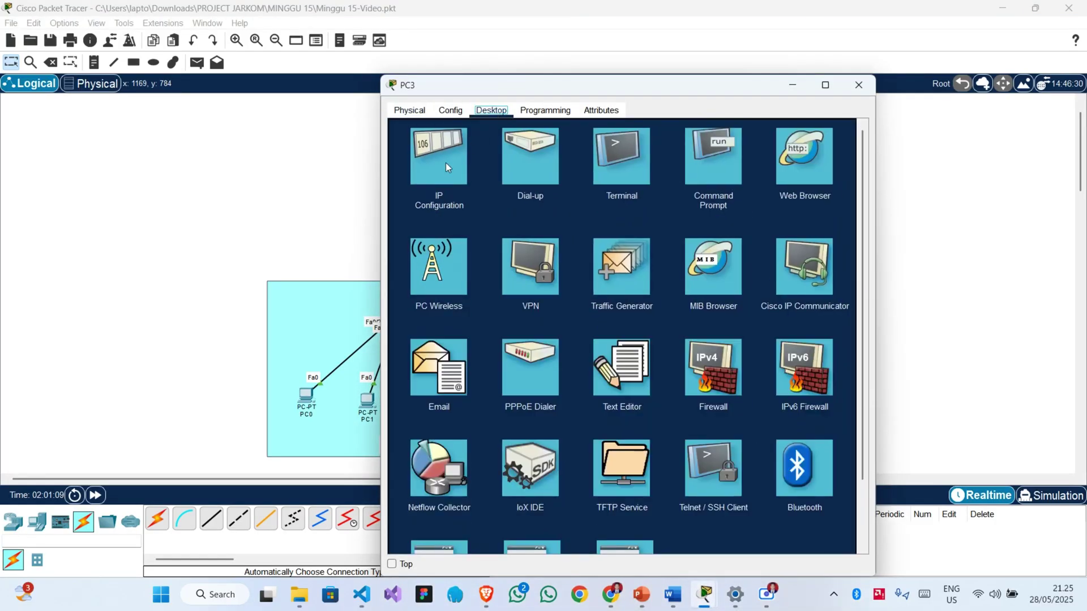
left_click(446, 162)
left_click(572, 182)
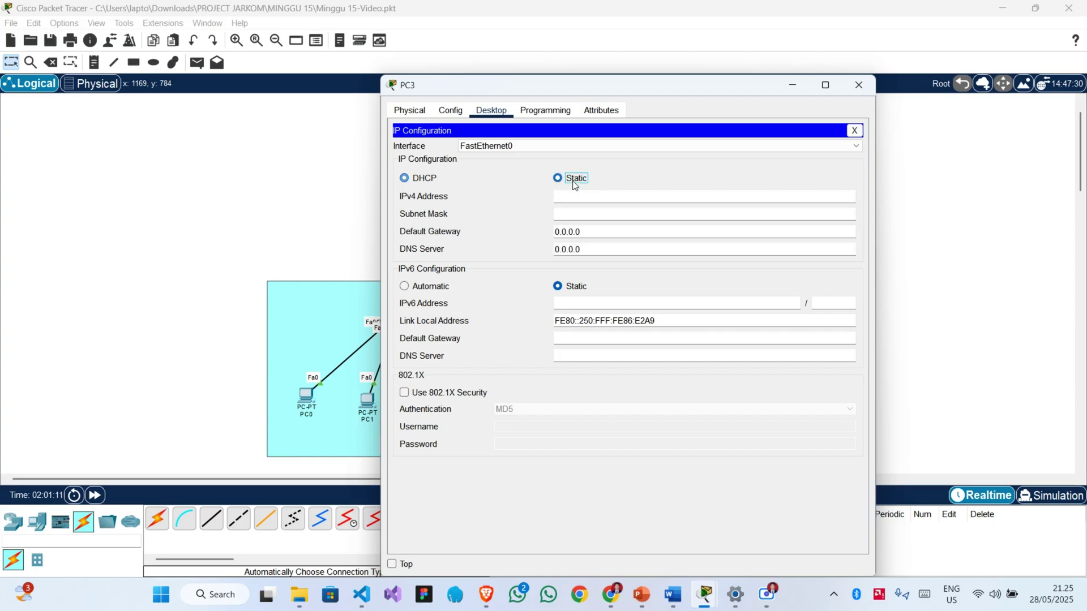
left_click(415, 180)
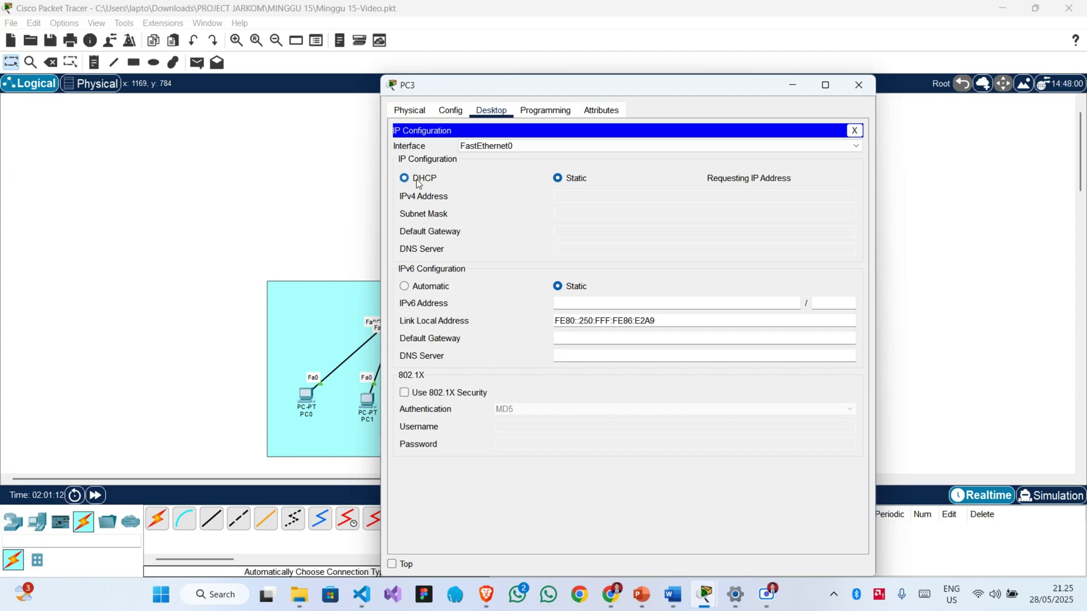
left_click(859, 85)
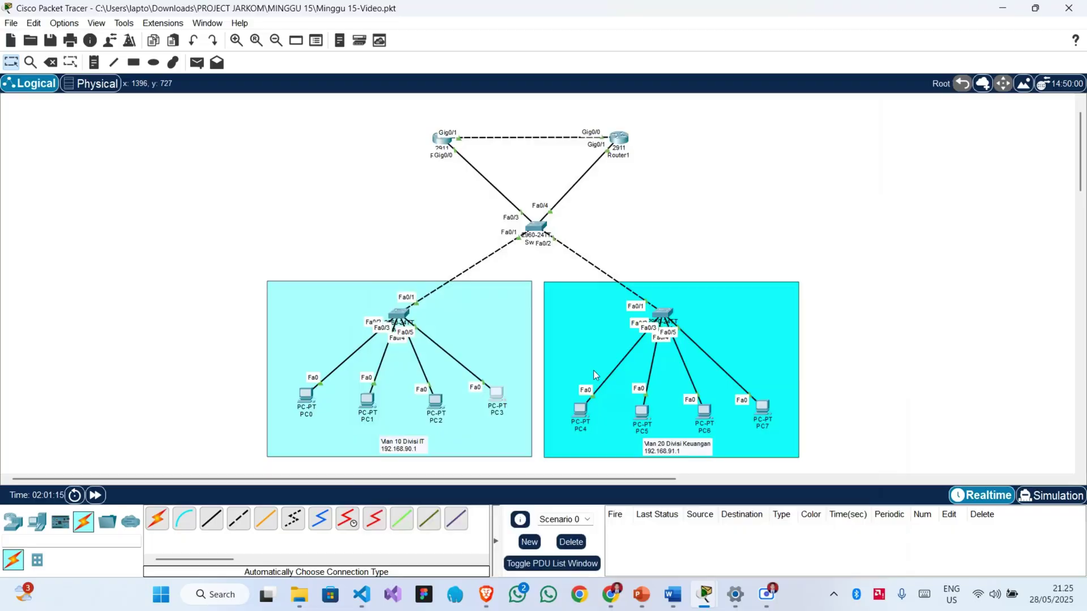
Renew PC4's DHCP address by switching its IP configuration to static and back to DHCP, and close its window.
left_click(583, 413)
left_click(506, 149)
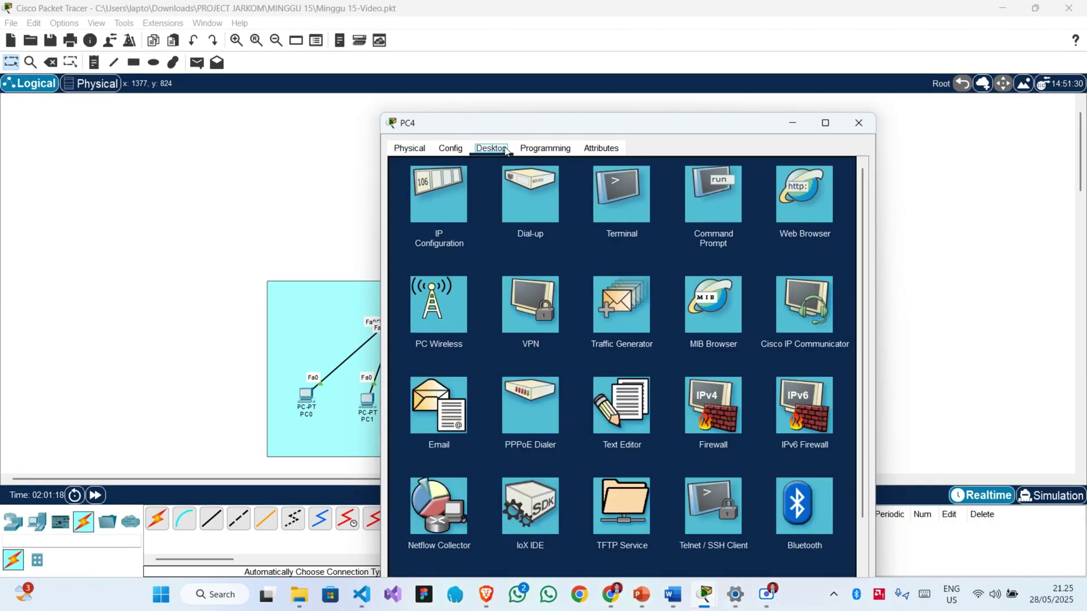
left_click(455, 199)
left_click(558, 215)
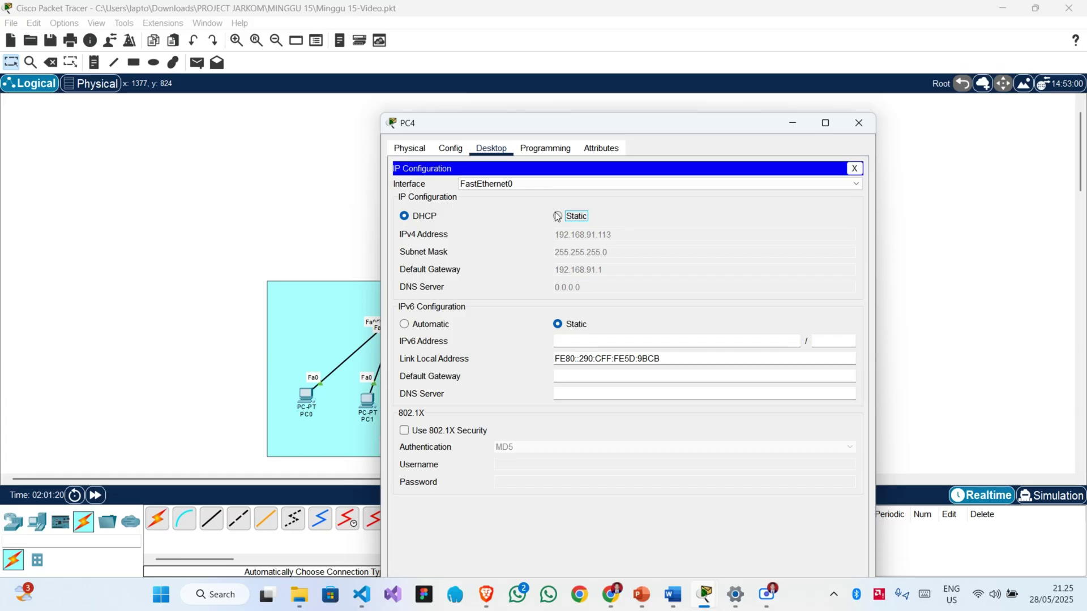
left_click(411, 216)
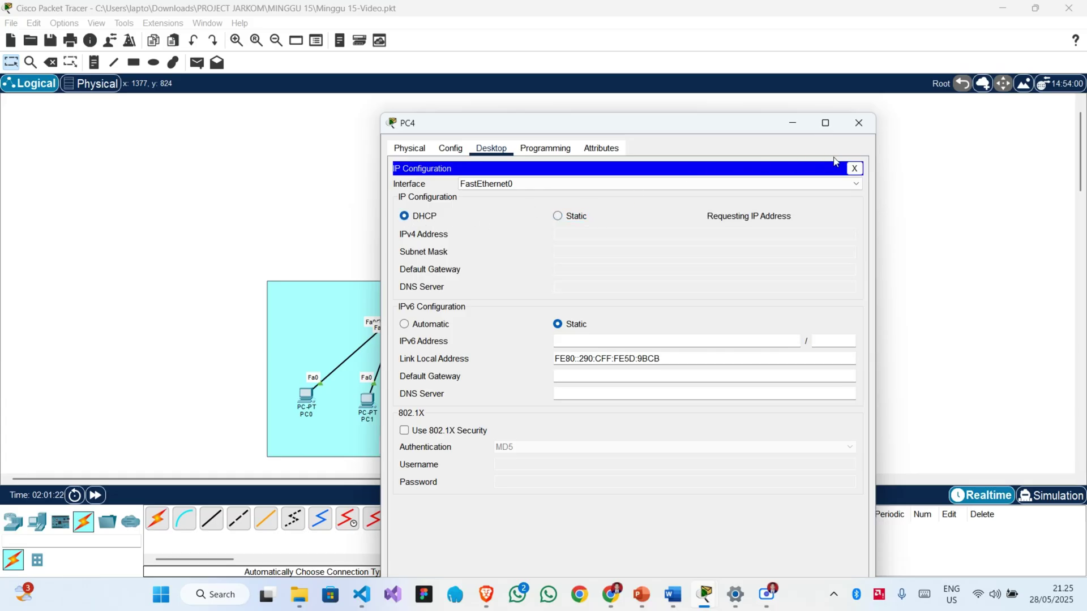
left_click(858, 123)
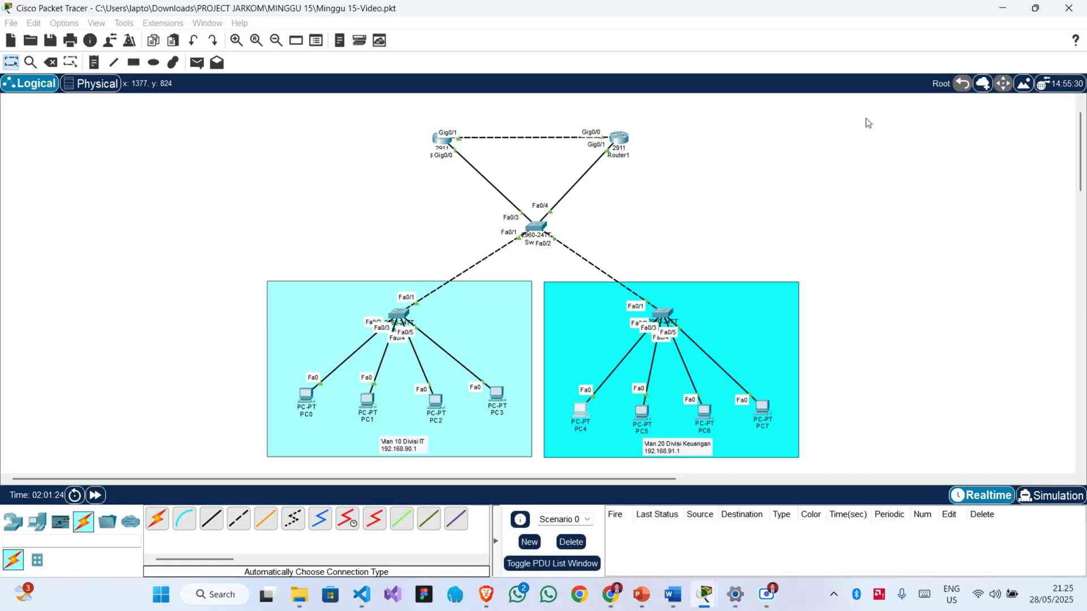
Request PC5's address from DHCP again by toggling its IP configuration to static and back, and close its window.
left_click(641, 417)
left_click(492, 111)
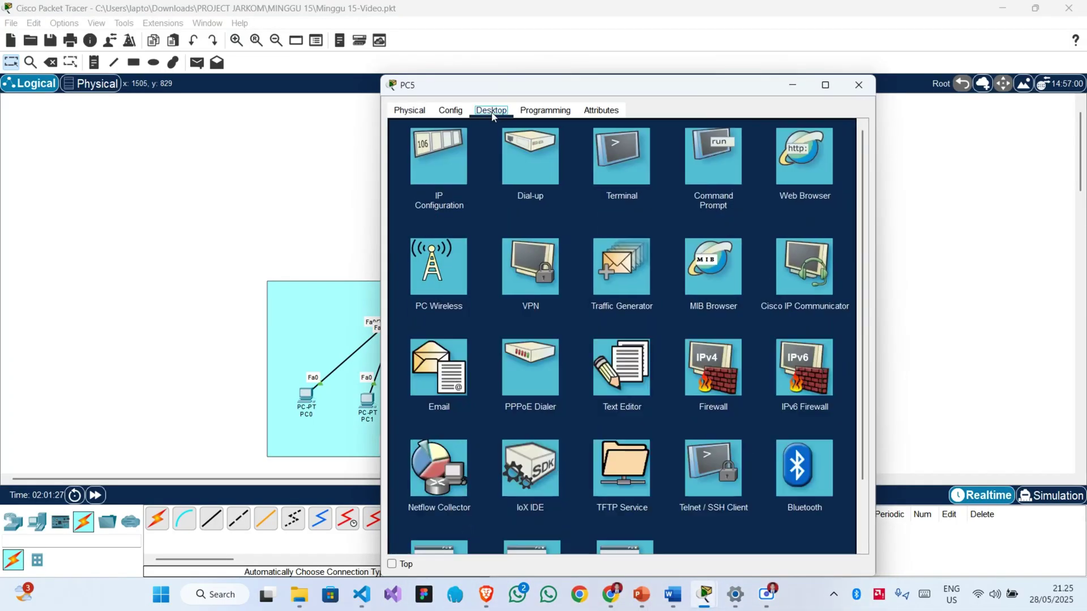
left_click(424, 199)
left_click(436, 171)
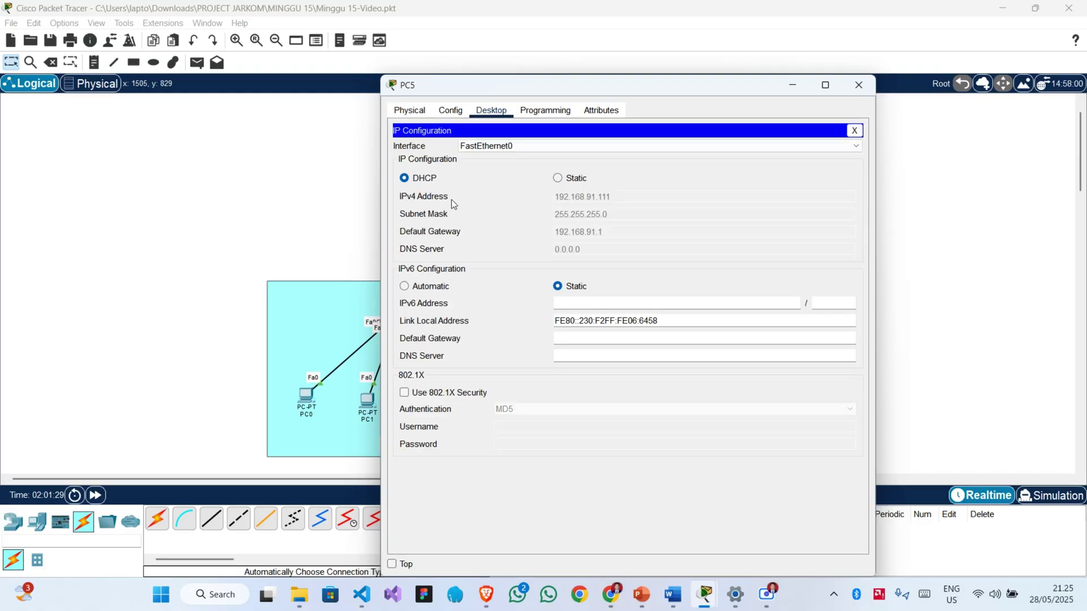
left_click(560, 177)
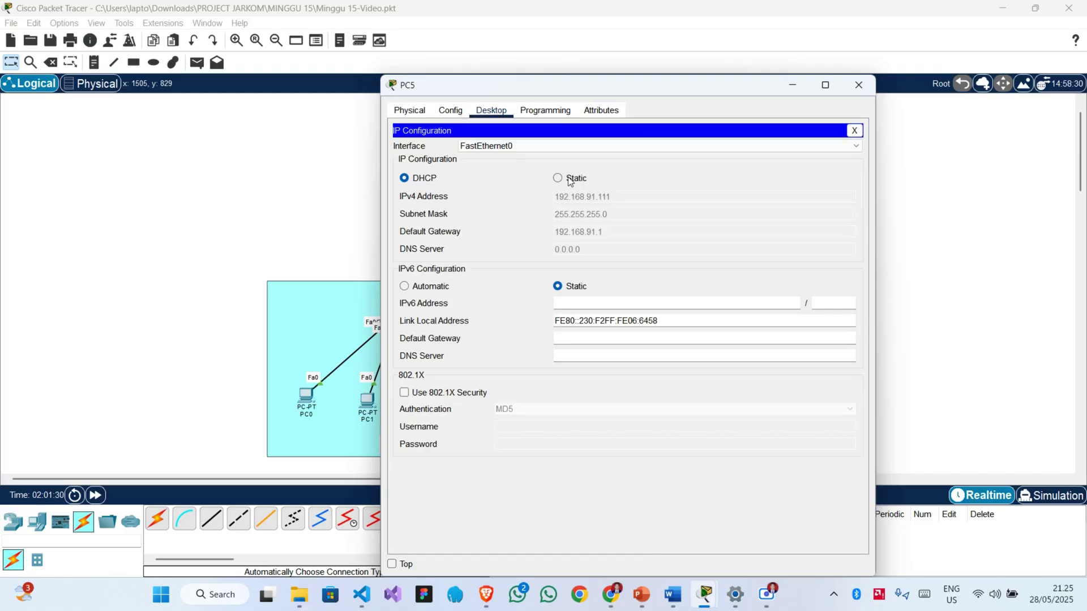
left_click(420, 184)
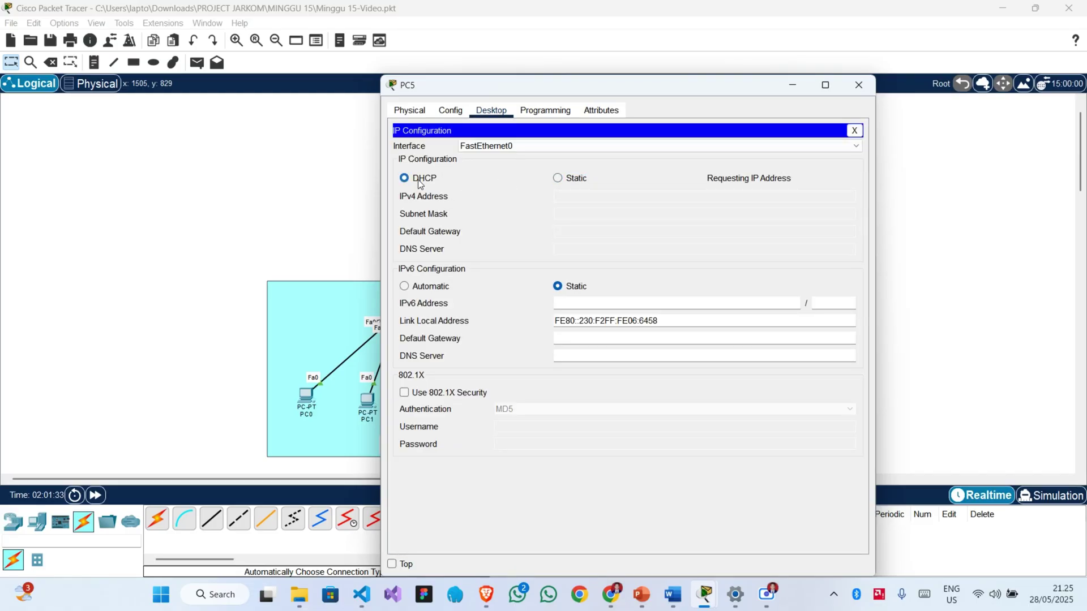
left_click(858, 84)
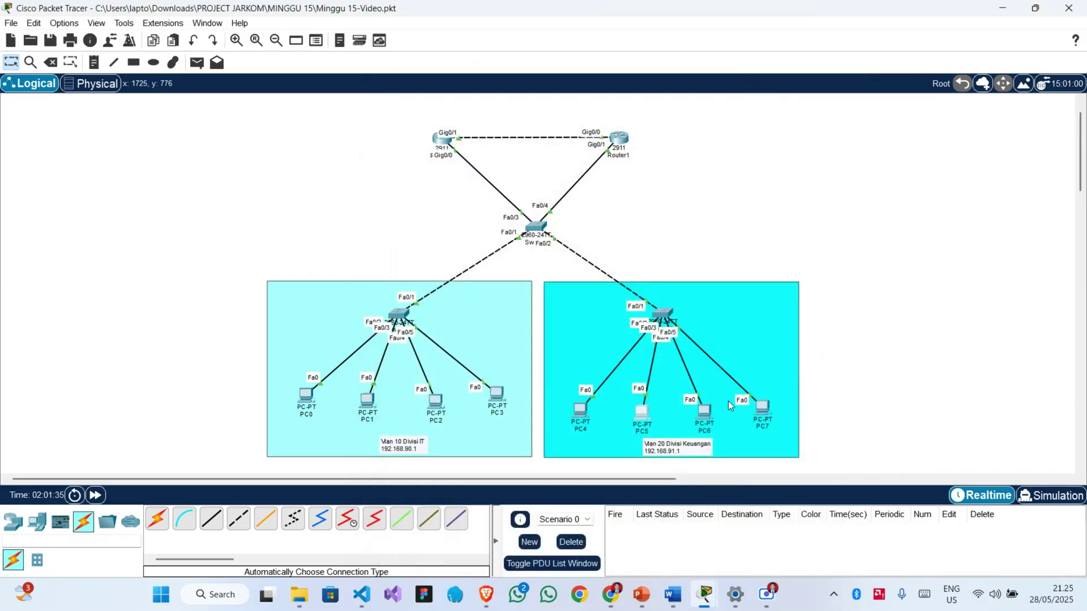
Renew PC6's DHCP address by setting its IP configuration to static and back to DHCP, and close its window.
left_click(712, 415)
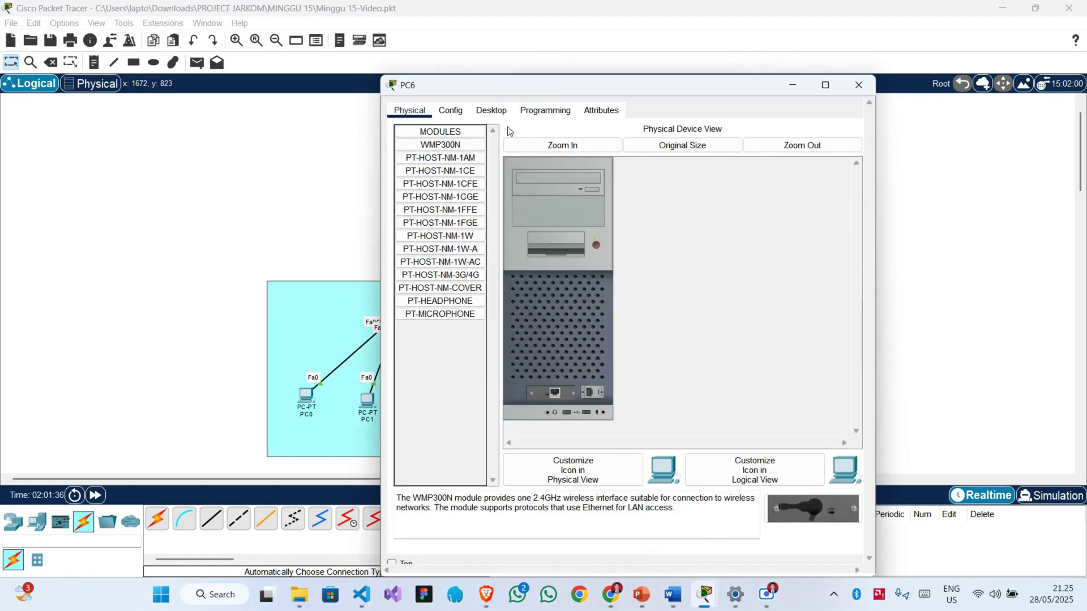
left_click(492, 110)
left_click(457, 154)
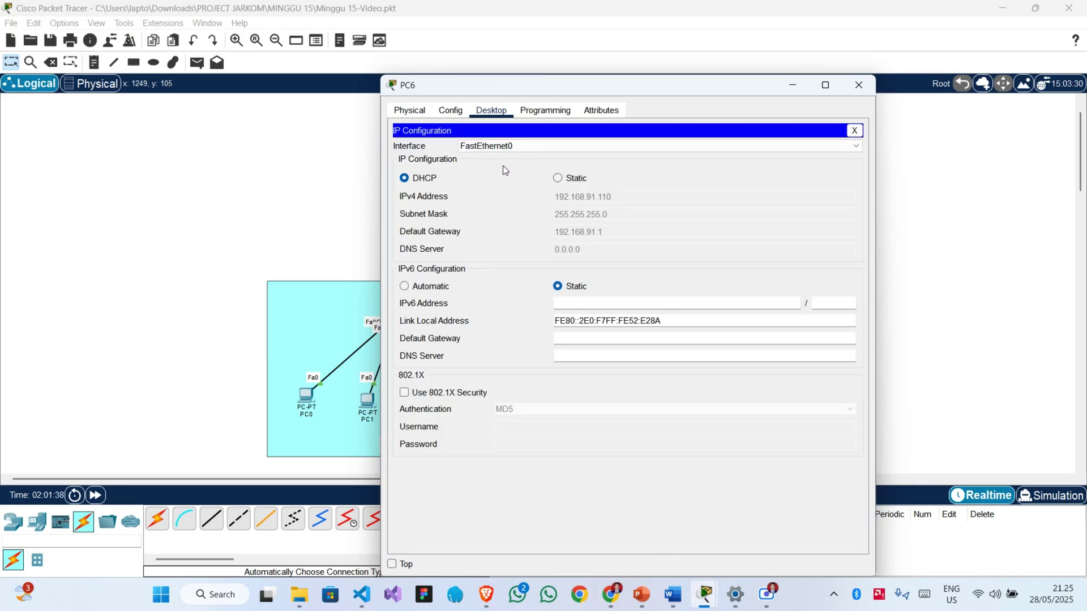
left_click(557, 178)
left_click(432, 179)
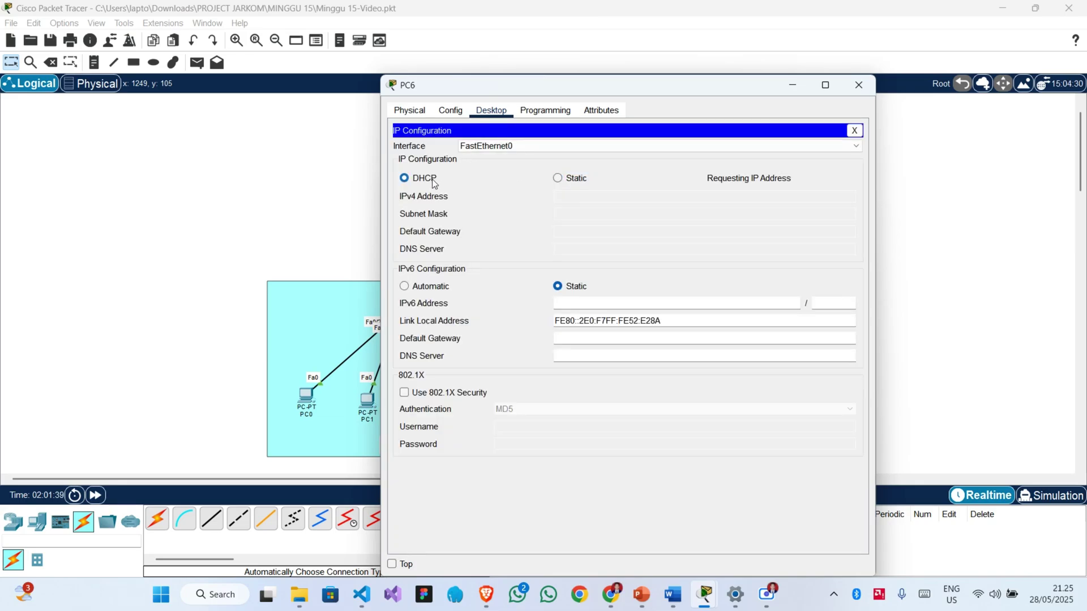
left_click(854, 91)
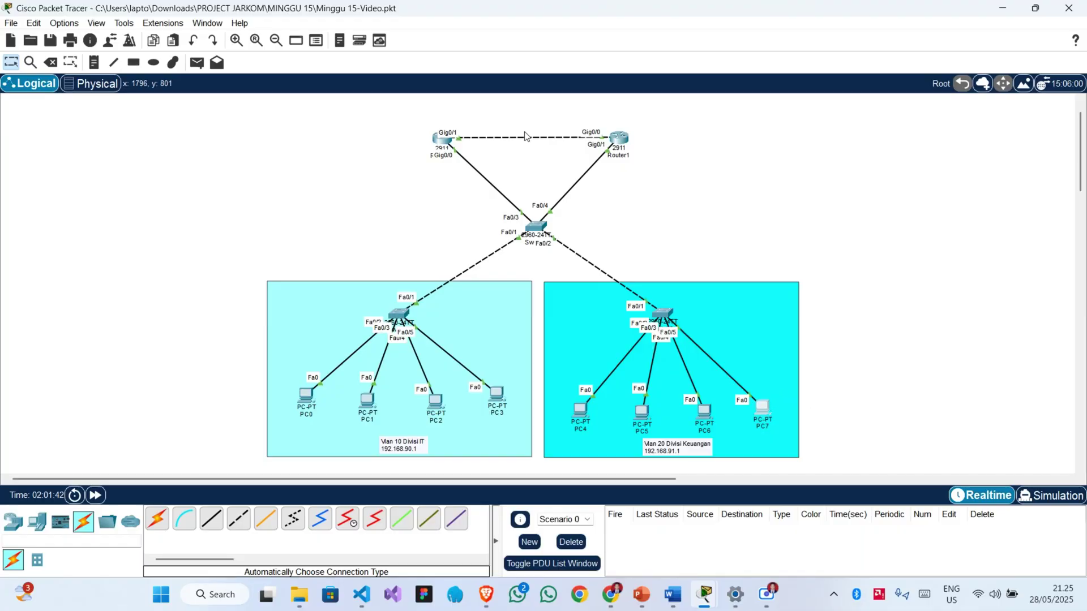
Renew PC7's DHCP address by toggling its IP configuration to static and back to DHCP, and close its window.
left_click(762, 408)
left_click(491, 110)
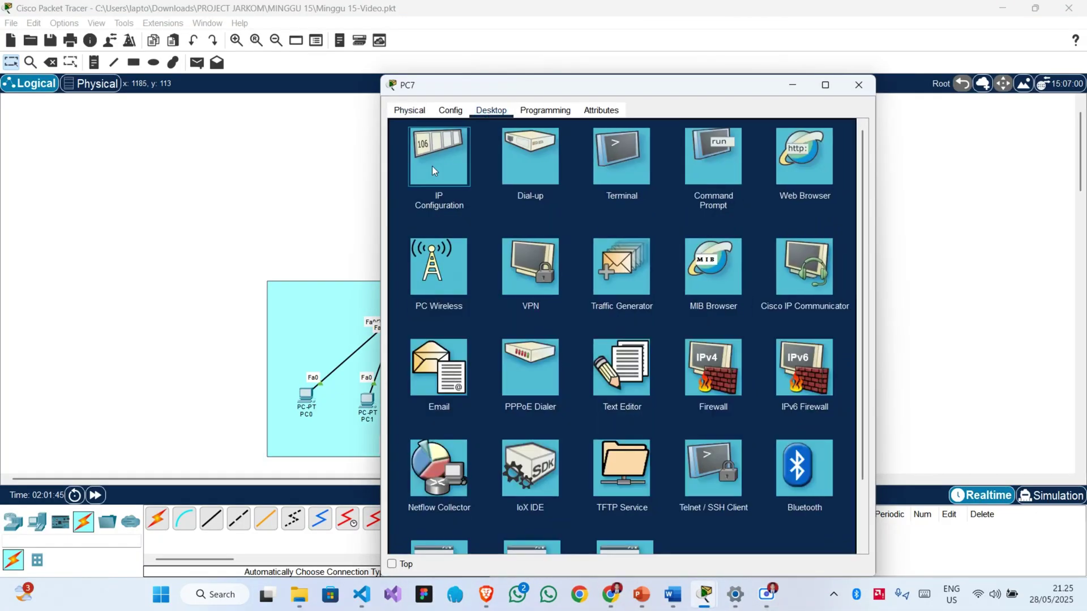
left_click(433, 170)
left_click(567, 180)
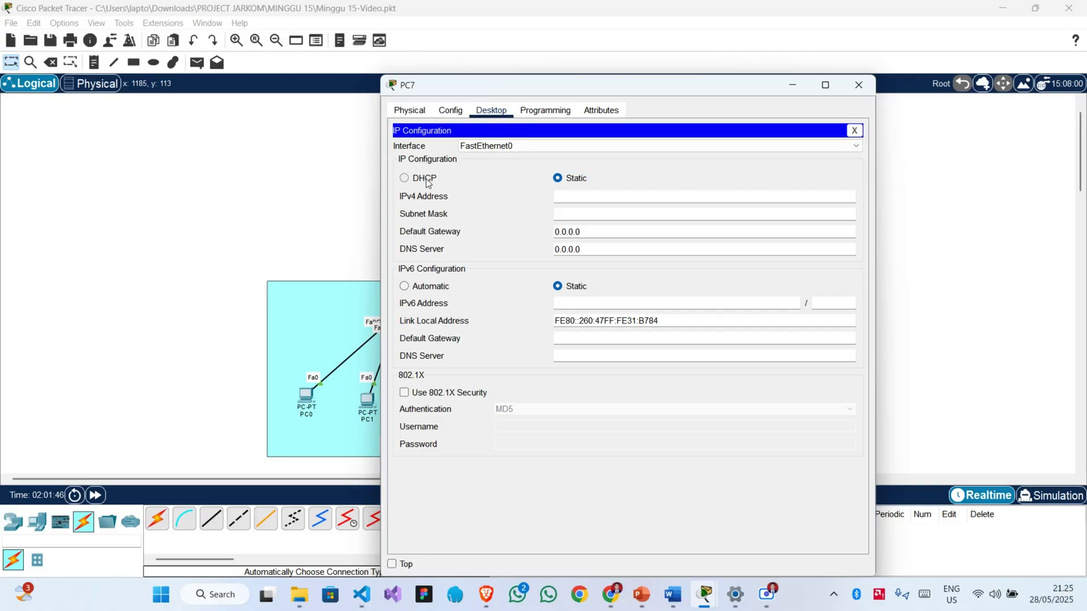
left_click(428, 180)
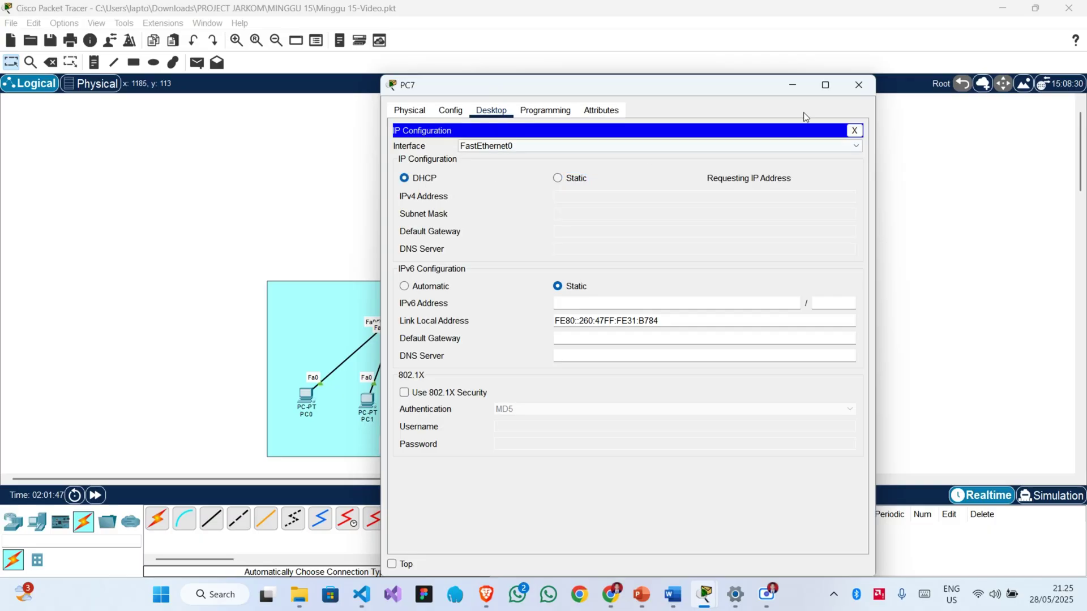
left_click(867, 87)
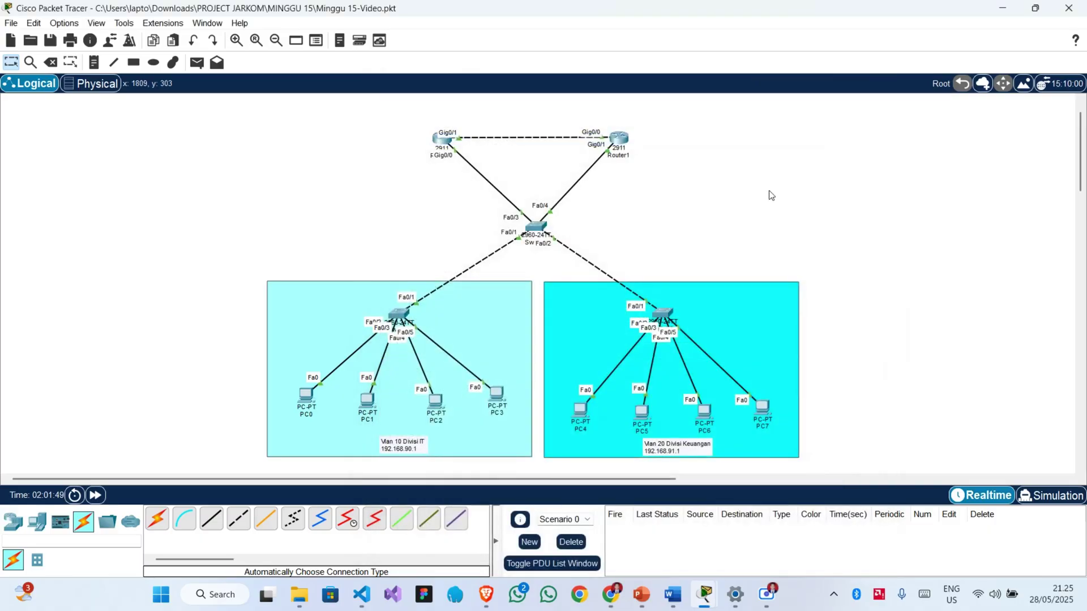
Send a simple PDU from PC2 in VLAN 10 to PC4 in VLAN 20 to test inter-VLAN connectivity.
left_click(203, 64)
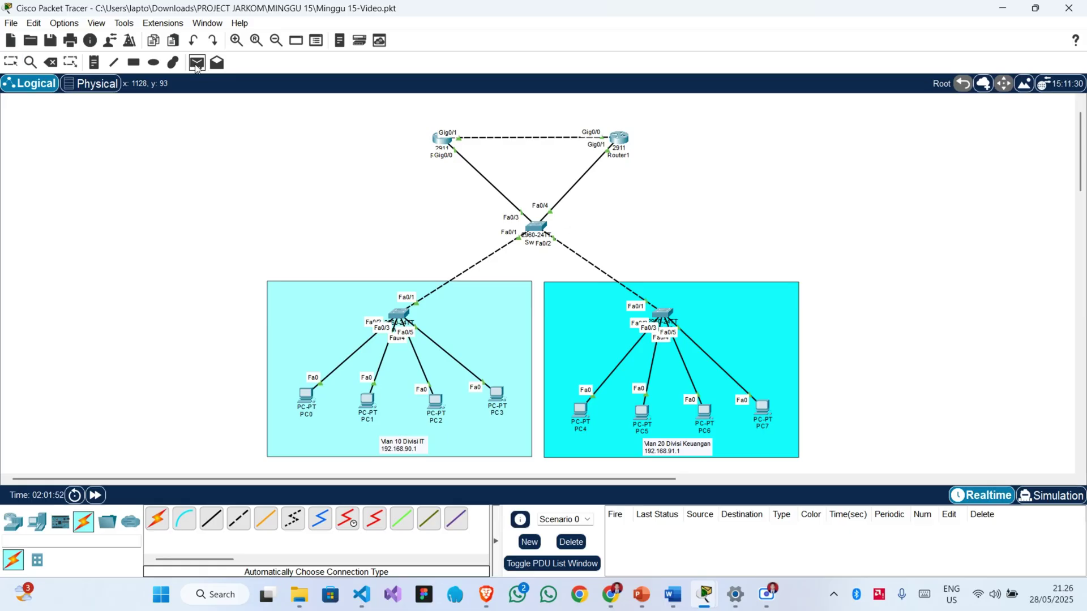
left_click(436, 402)
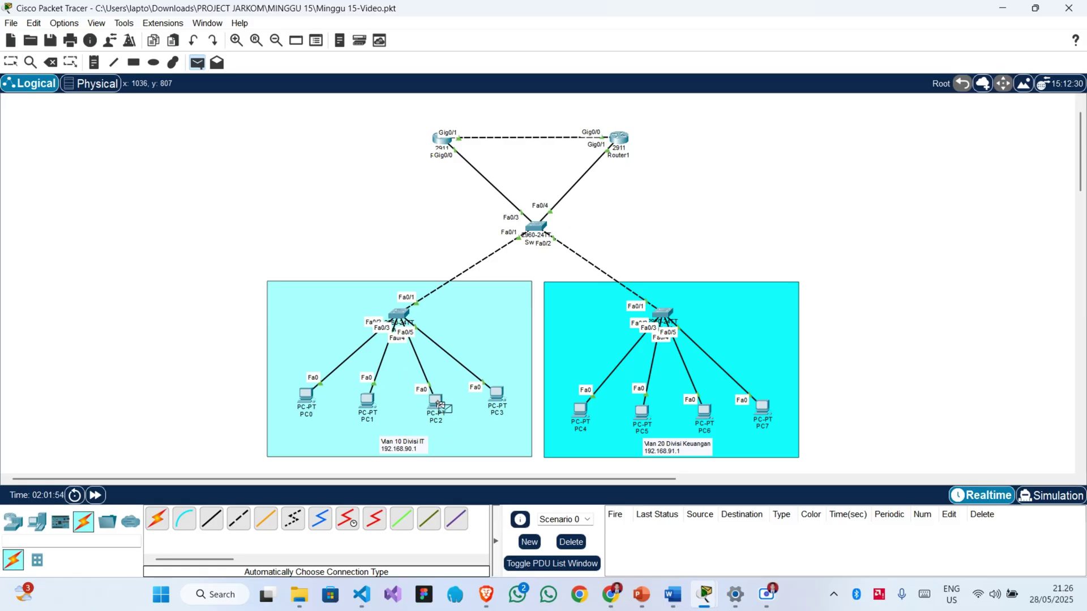
left_click(582, 404)
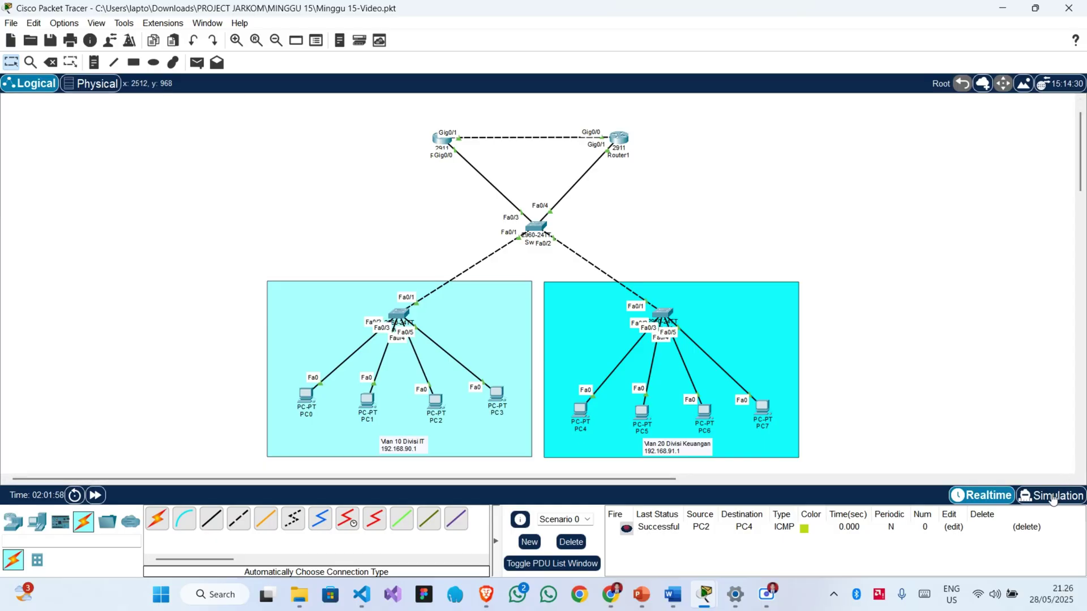
Step through the PC2-to-PC4 ICMP exchange hop by hop in Simulation mode until the reply returns to PC2, and go back to Realtime mode.
left_click(1051, 494)
left_click(1010, 417)
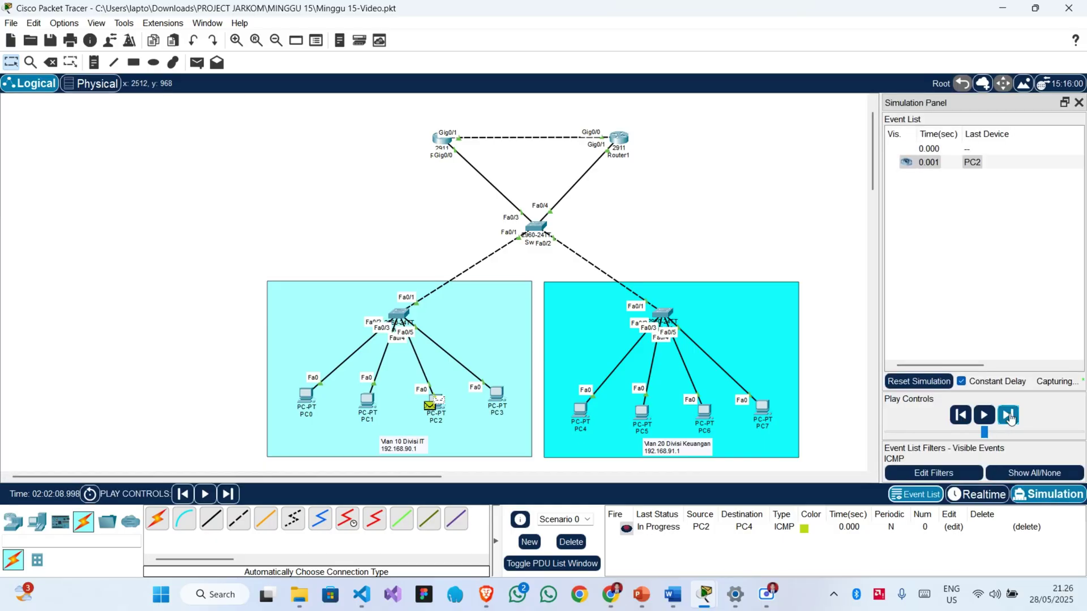
left_click(1010, 417)
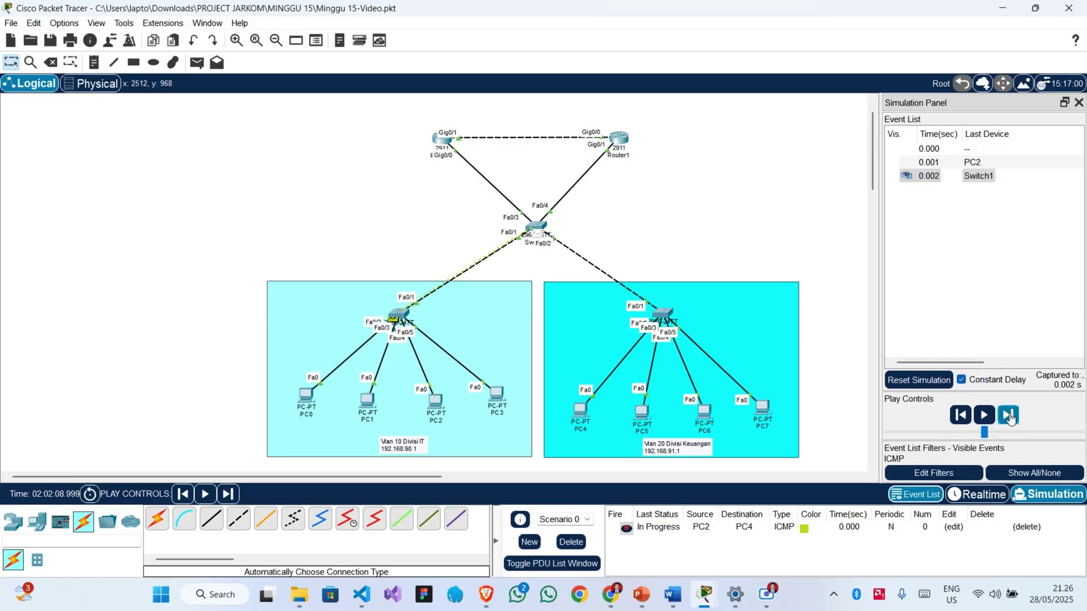
left_click(1010, 417)
left_click(1011, 417)
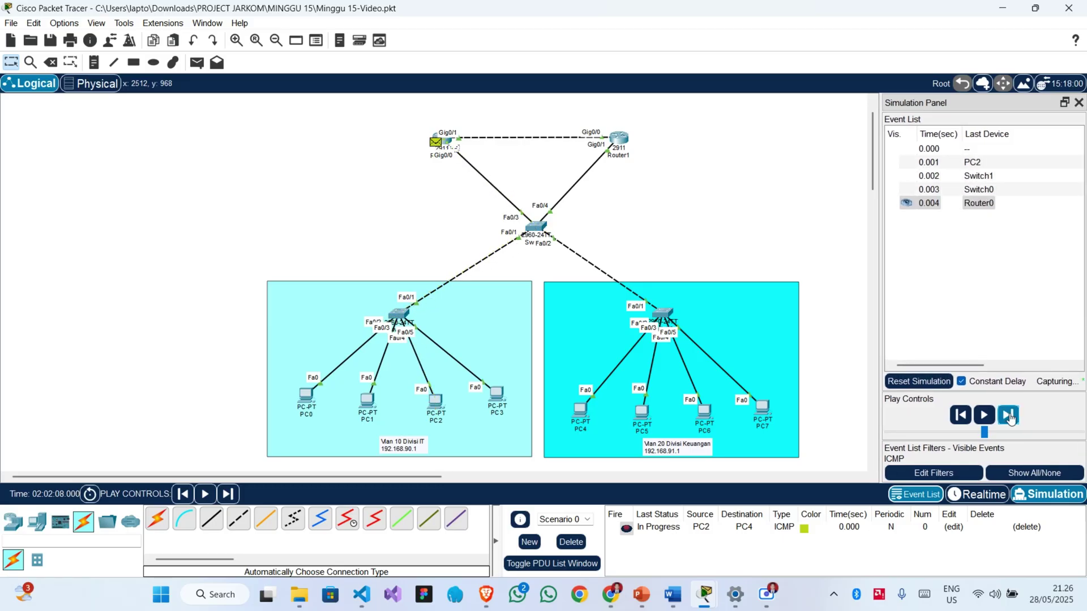
left_click(1010, 418)
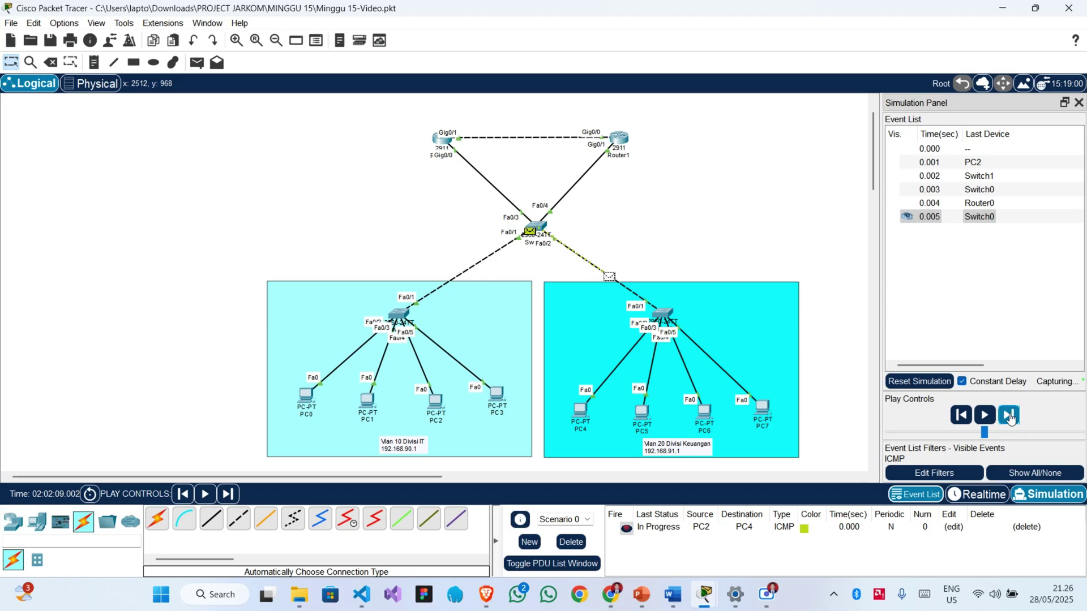
left_click(1010, 417)
left_click(1010, 418)
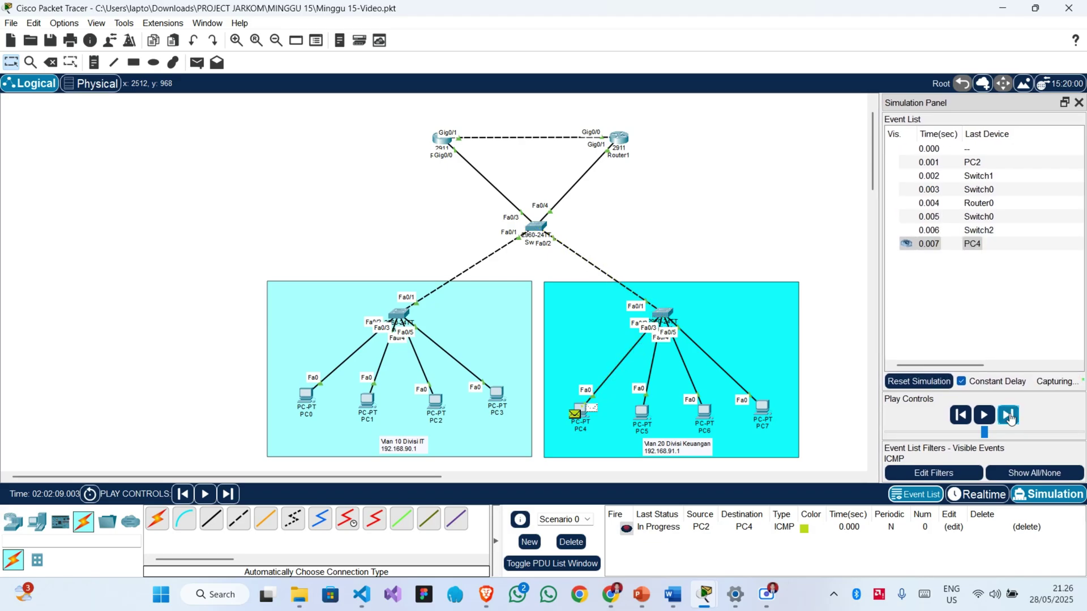
left_click(1010, 417)
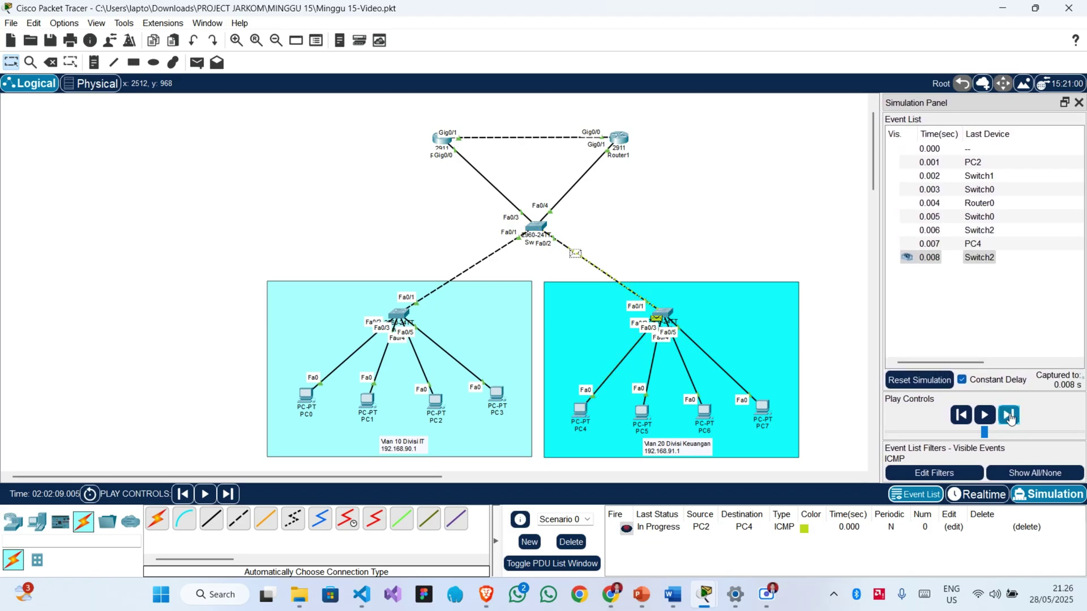
left_click(1010, 418)
left_click(1010, 417)
left_click(1011, 417)
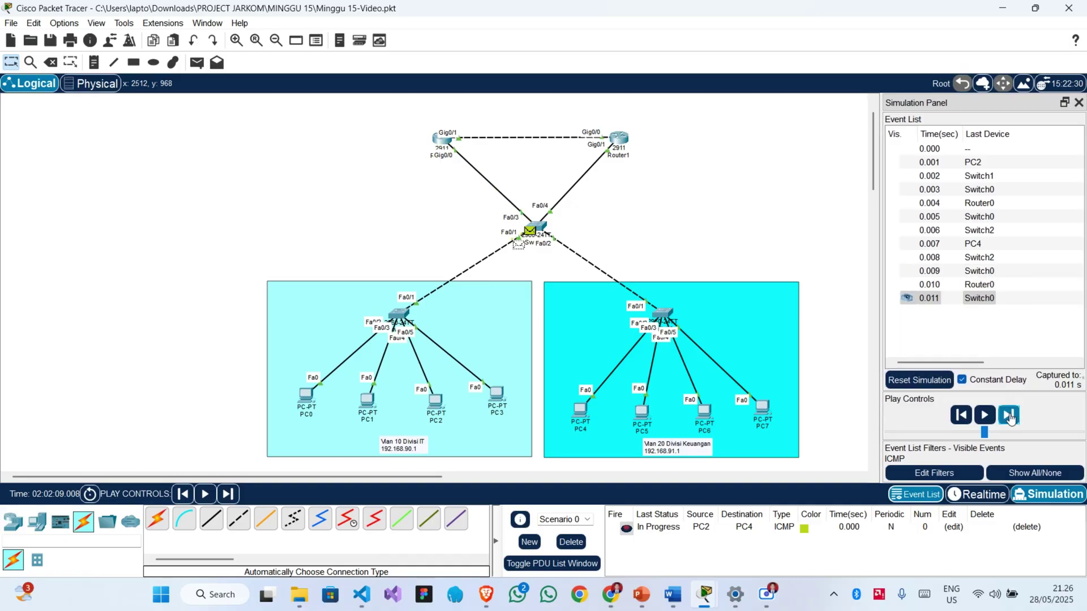
left_click(1010, 417)
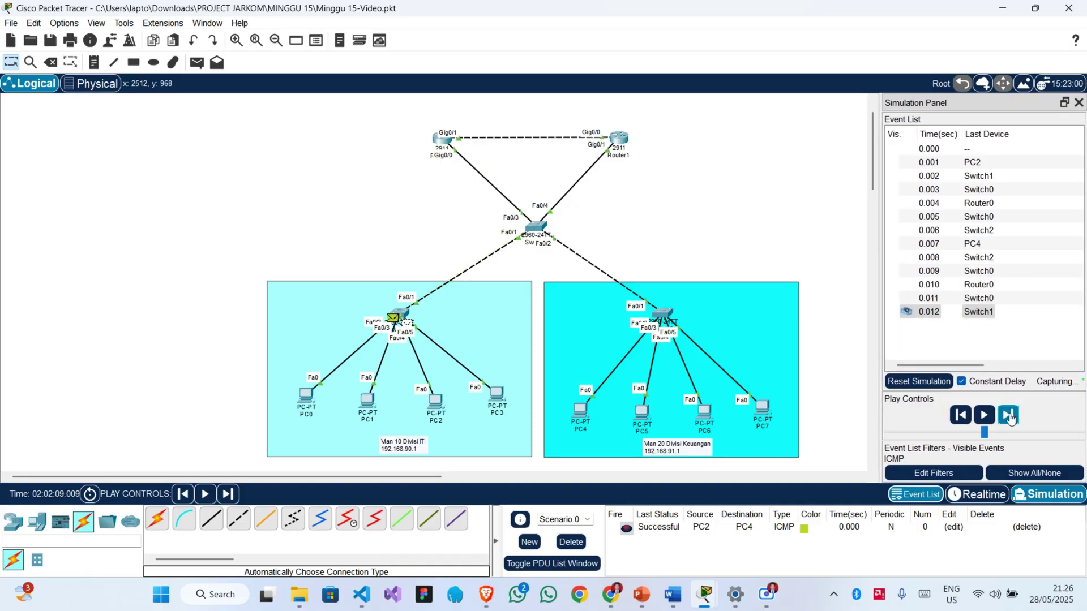
left_click(969, 494)
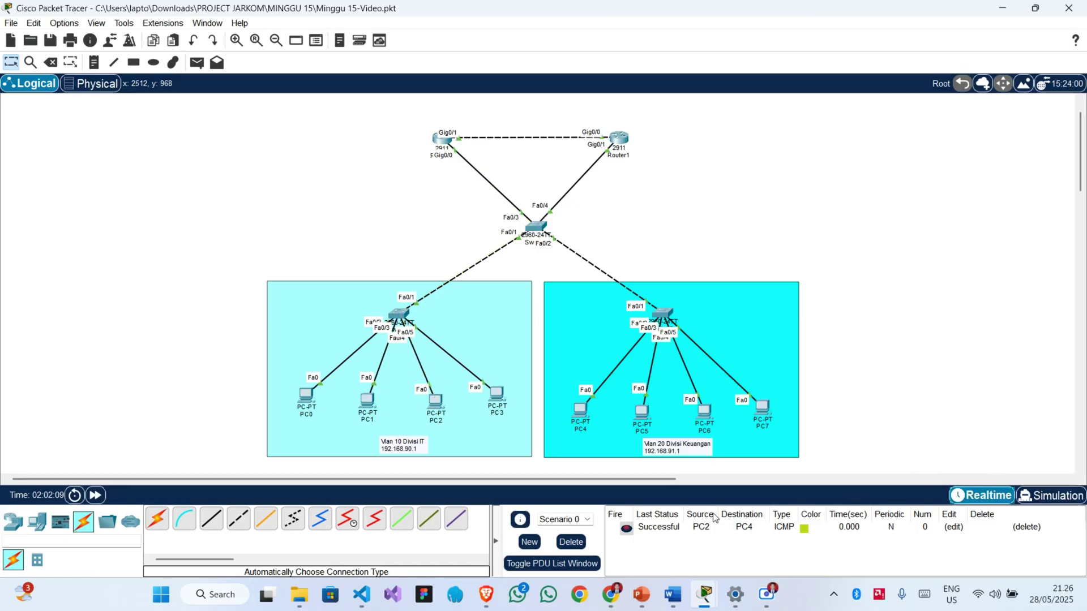
Delete the current PDU scenario and send a simple PDU from Router0 to Router1.
left_click(572, 541)
left_click(196, 65)
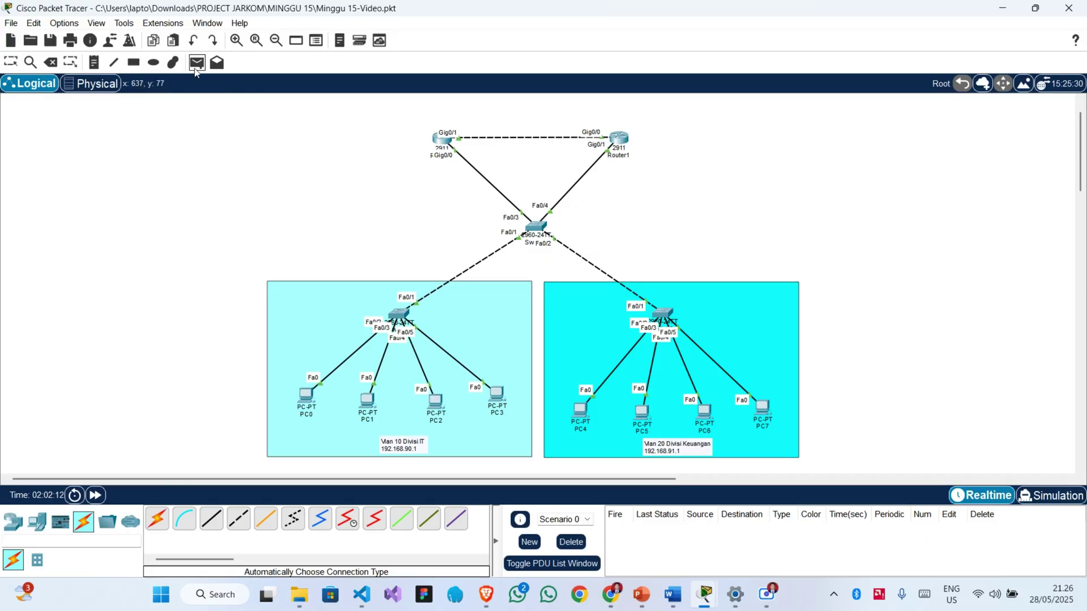
left_click(445, 140)
left_click(623, 138)
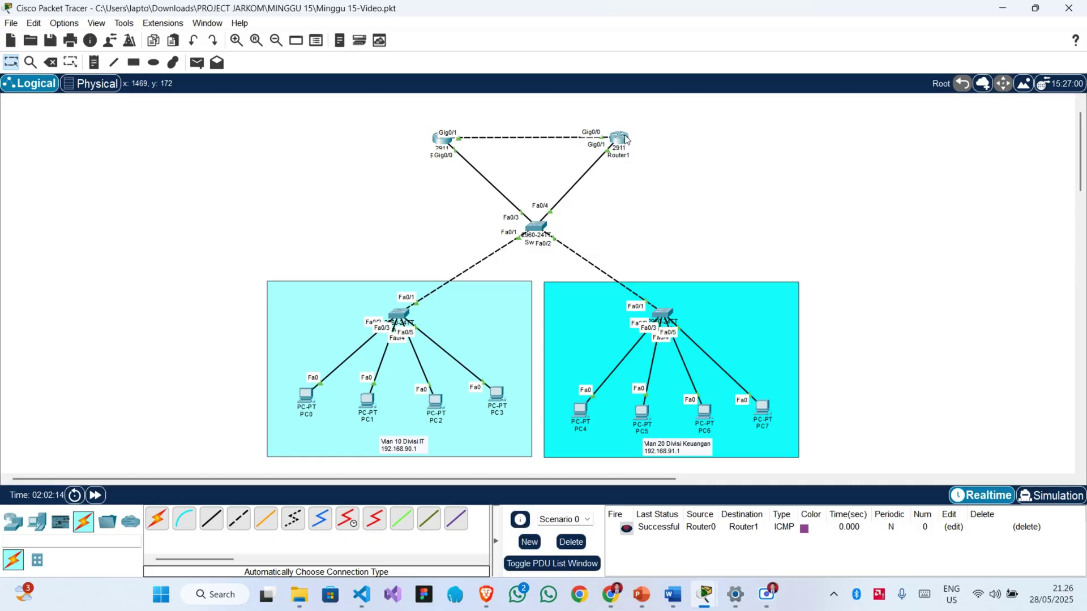
Send a simple PDU from Router0 to PC2 to test the router's connection to VLAN 10.
left_click(196, 63)
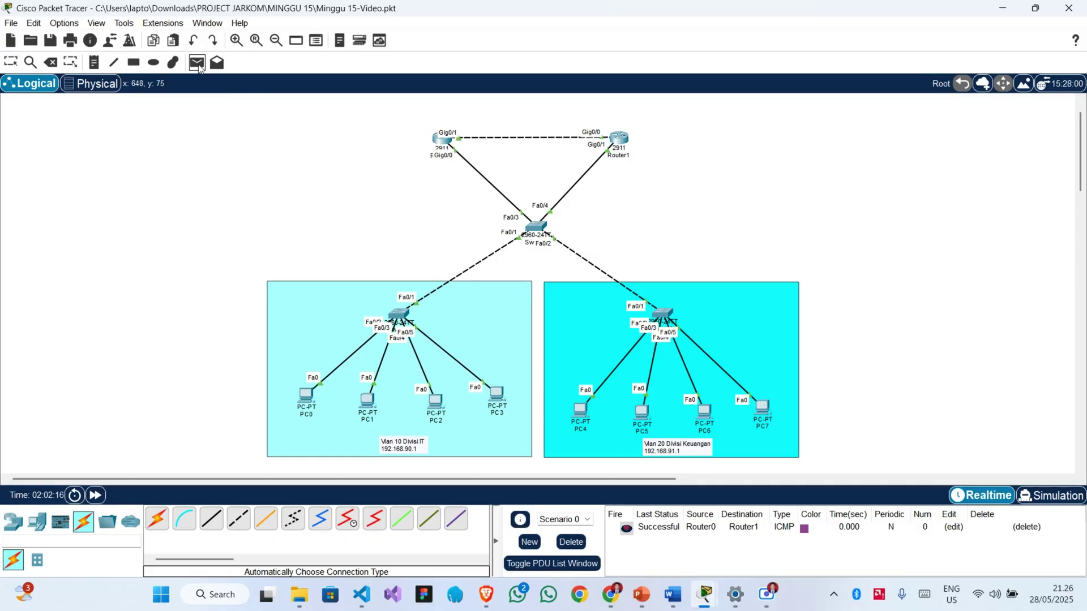
left_click(446, 140)
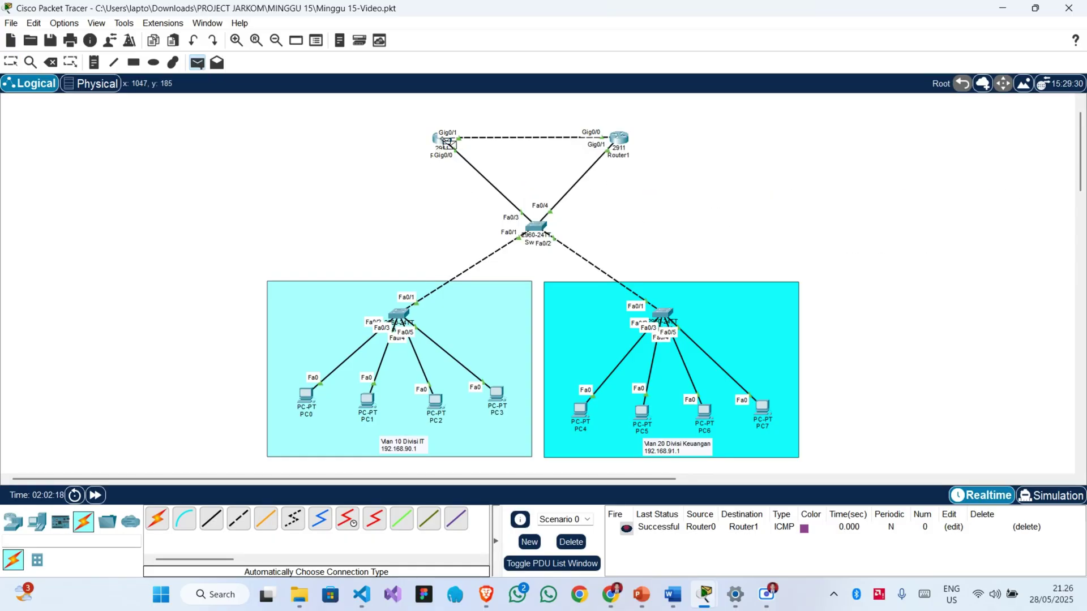
left_click(439, 403)
Send a simple PDU from Router0 to PC4 to test the router's connection to VLAN 20.
left_click(196, 62)
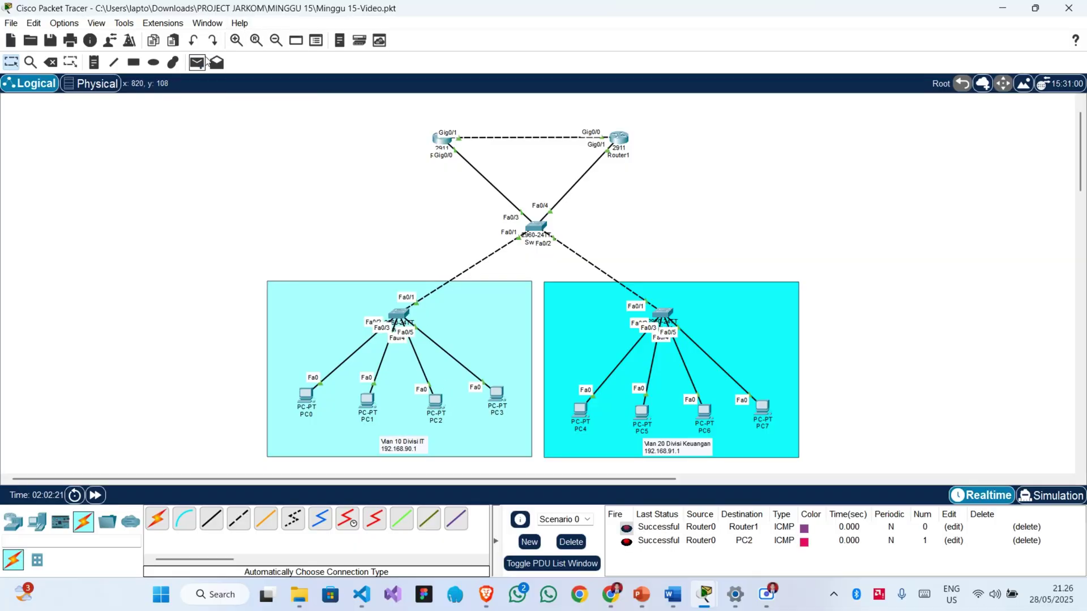
left_click(445, 139)
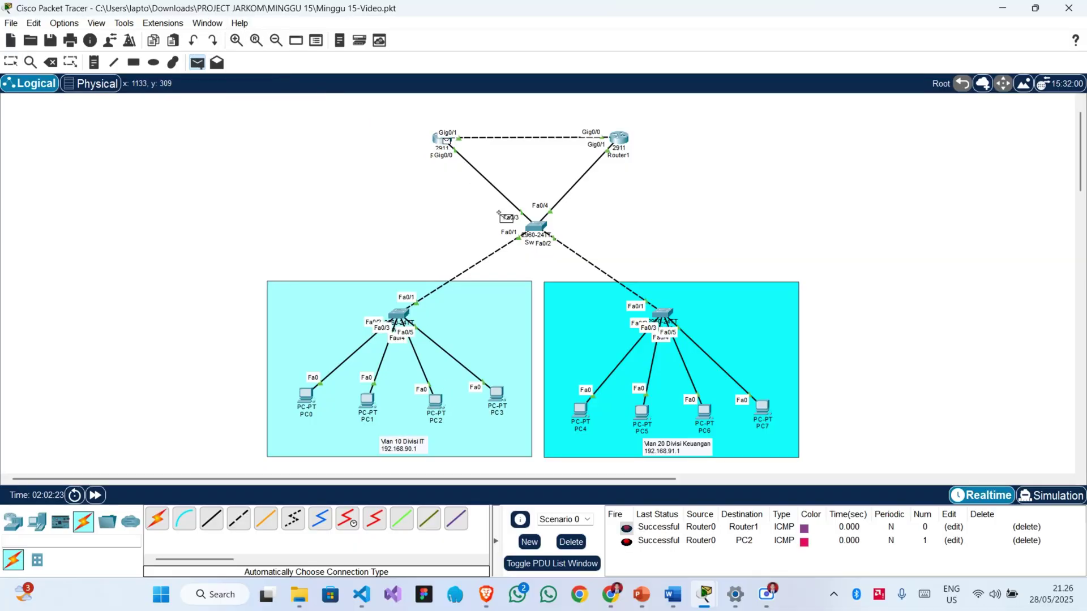
left_click(583, 420)
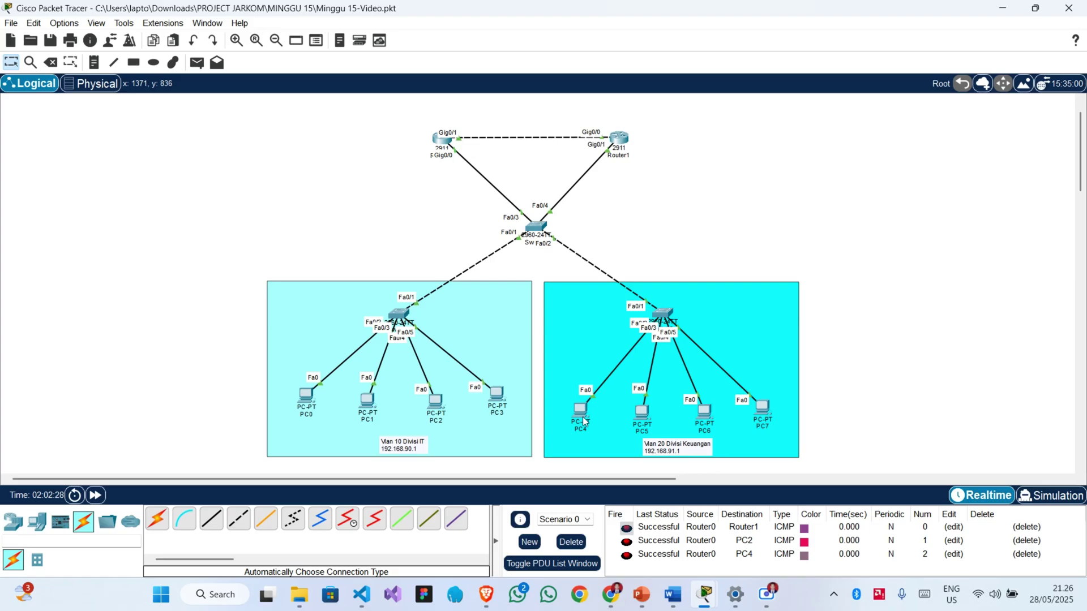
Send simple PDUs within each VLAN, from PC0 to PC1 and from PC4 to PC5.
left_click(196, 62)
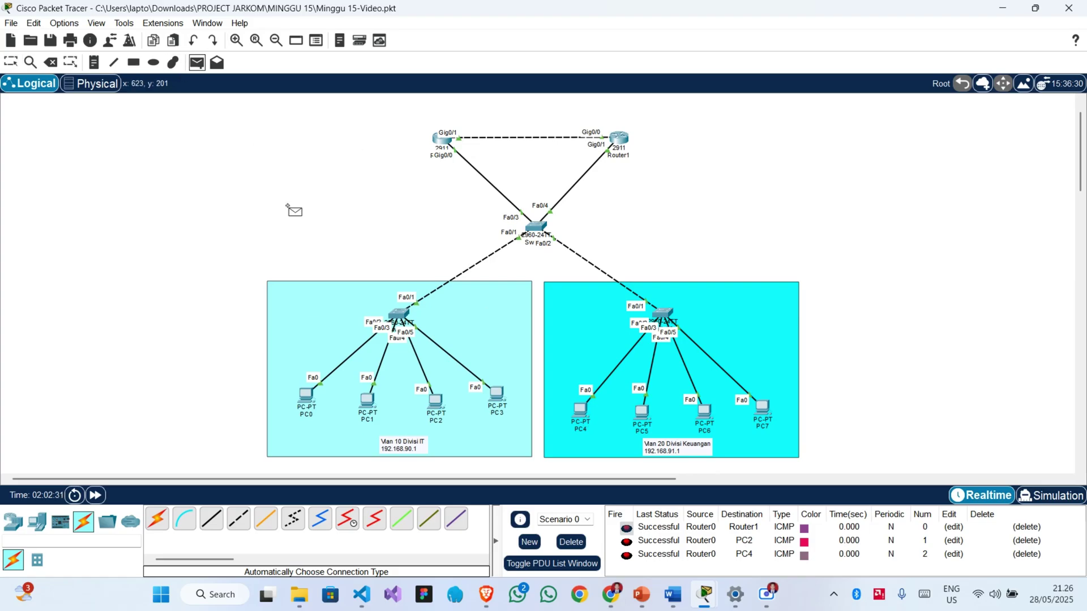
left_click(306, 397)
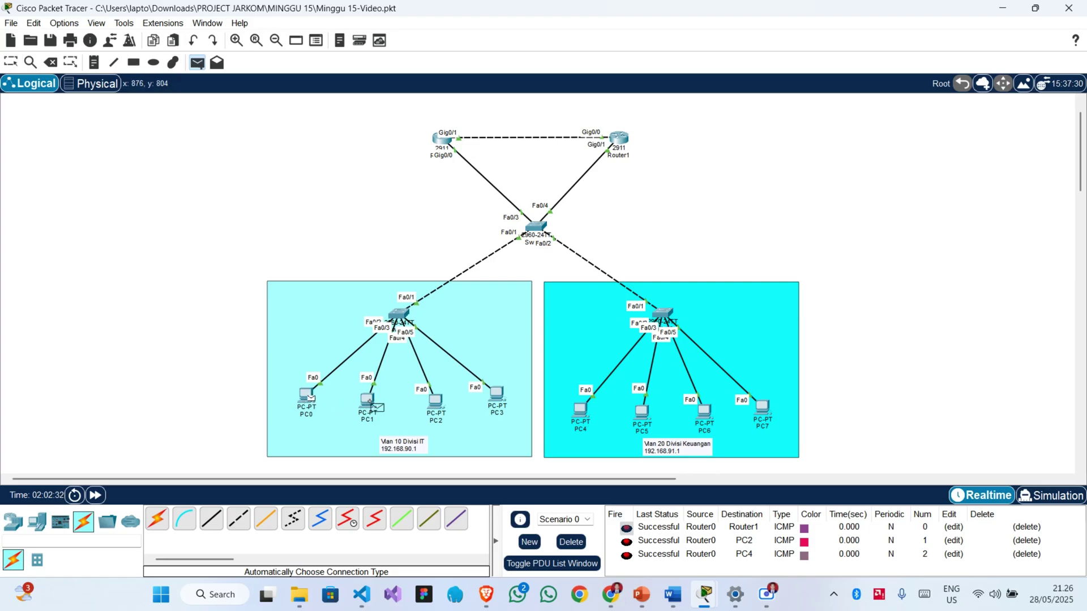
left_click(369, 401)
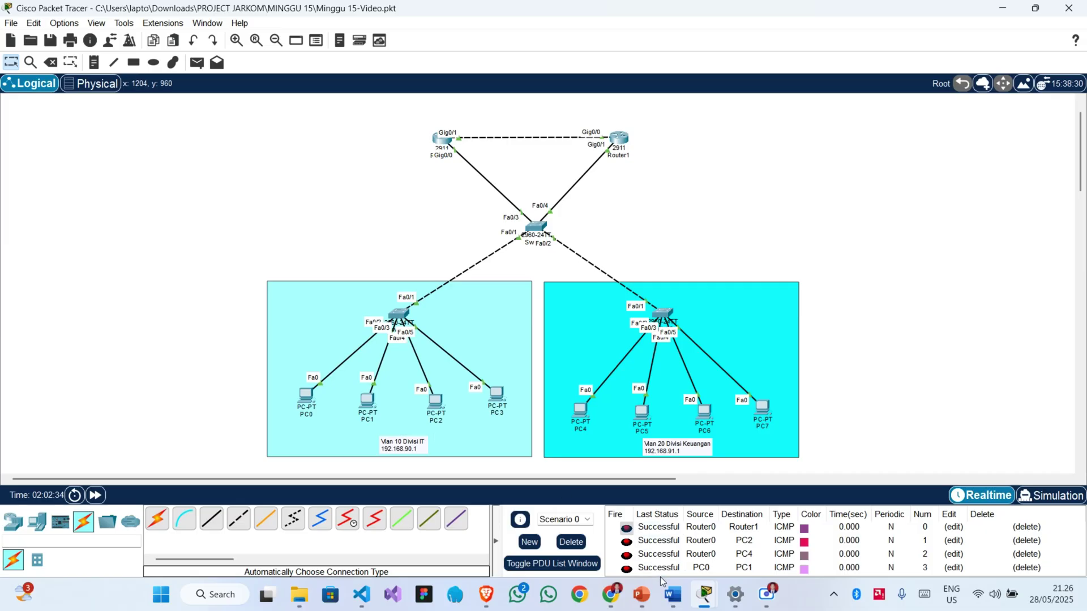
left_click(196, 62)
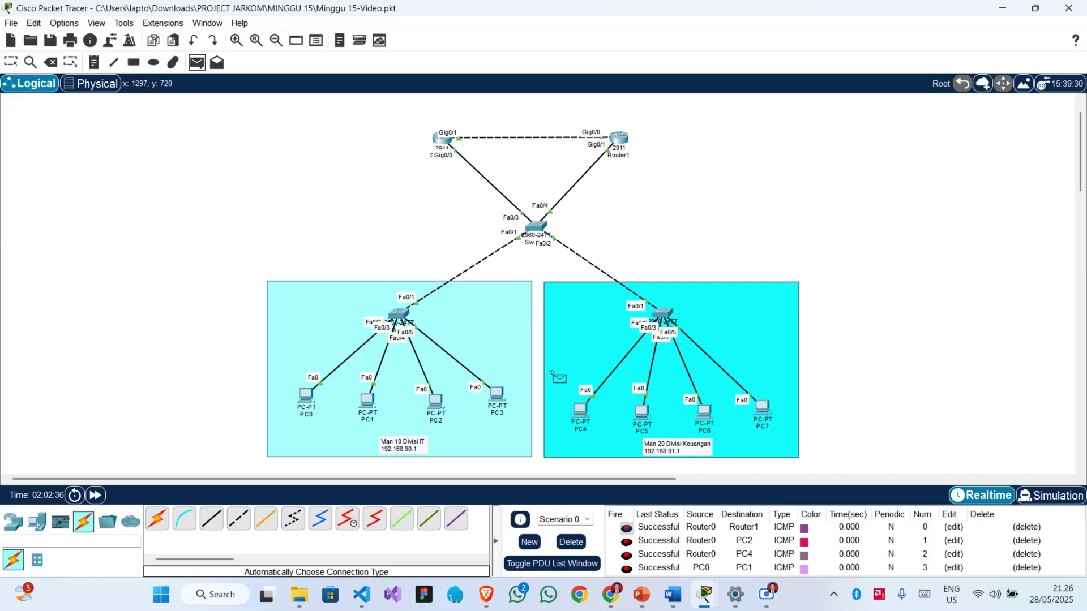
left_click(581, 415)
left_click(645, 417)
scroll(685, 566, "down", 1)
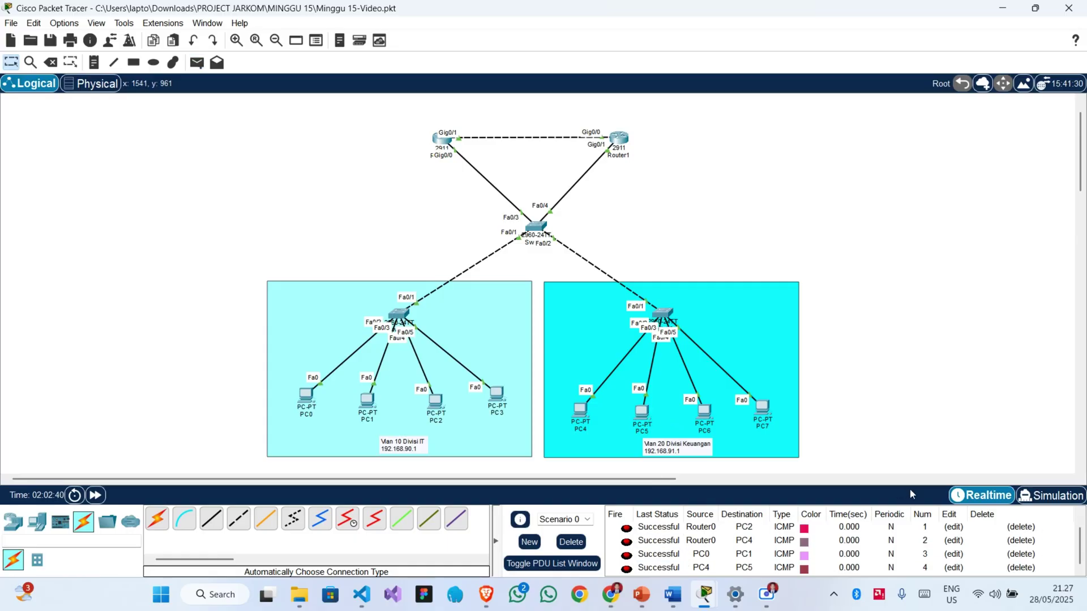
Switch to Simulation mode and step the scenario's ICMP PDUs forward hop by hop to trace their paths through the switches and routers.
left_click(1036, 496)
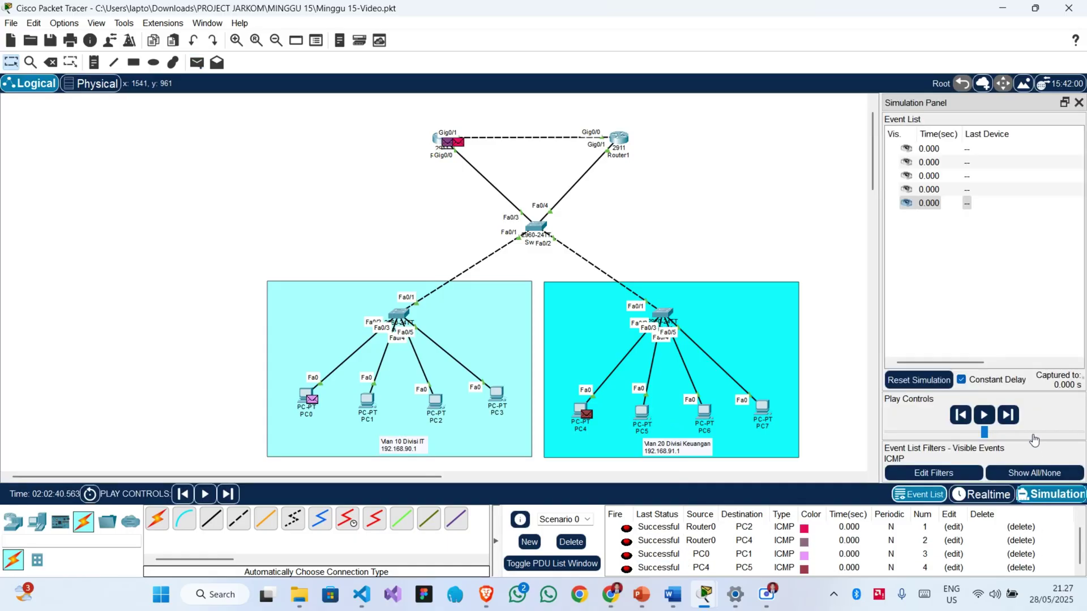
left_click(1009, 416)
left_click(1009, 417)
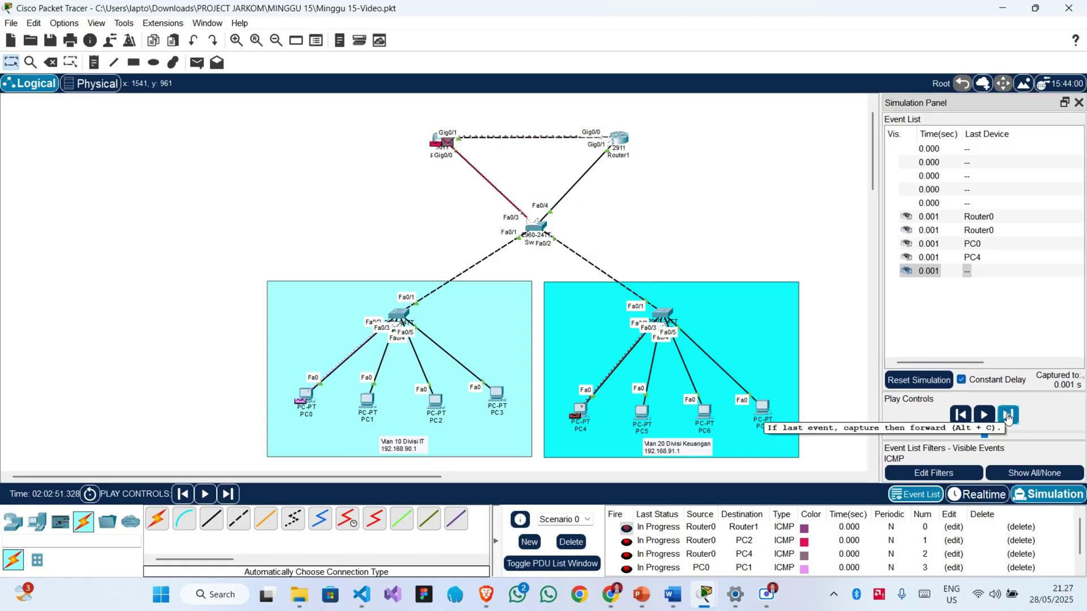
left_click(1008, 417)
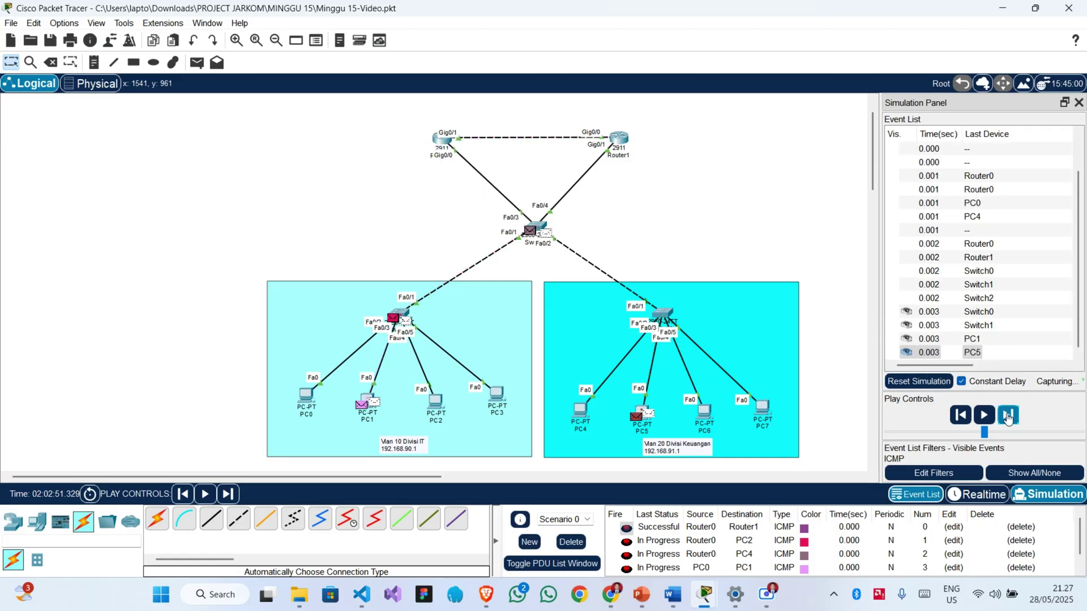
left_click(1008, 417)
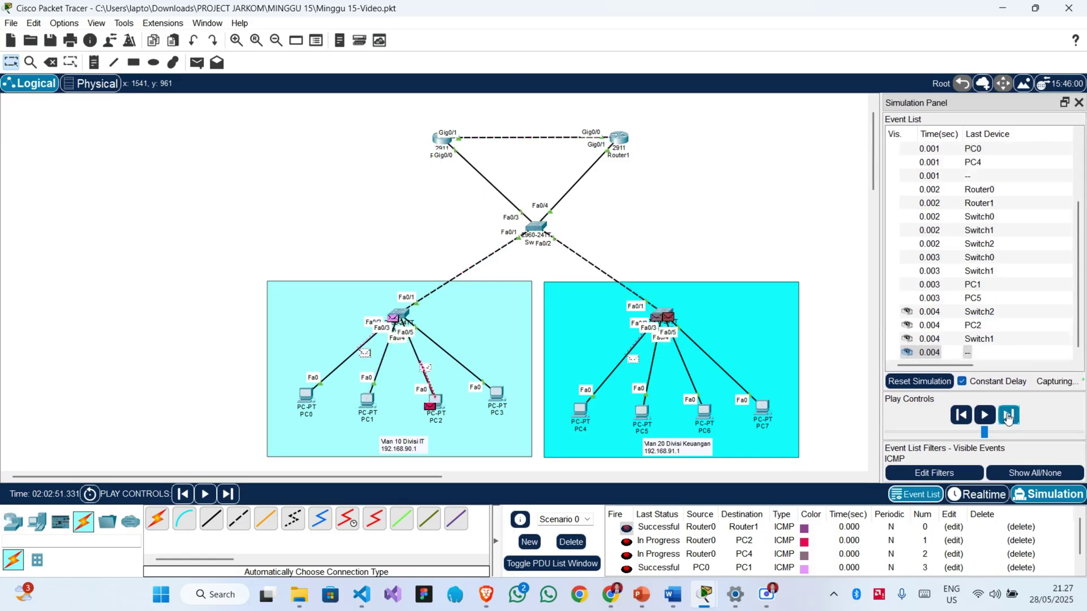
left_click(1009, 417)
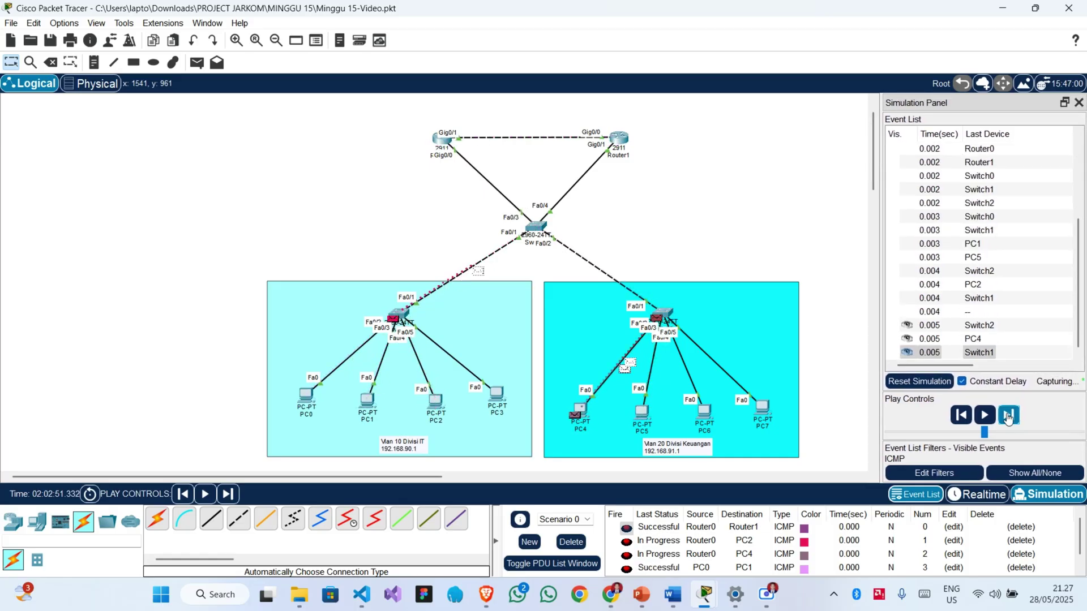
left_click(1008, 417)
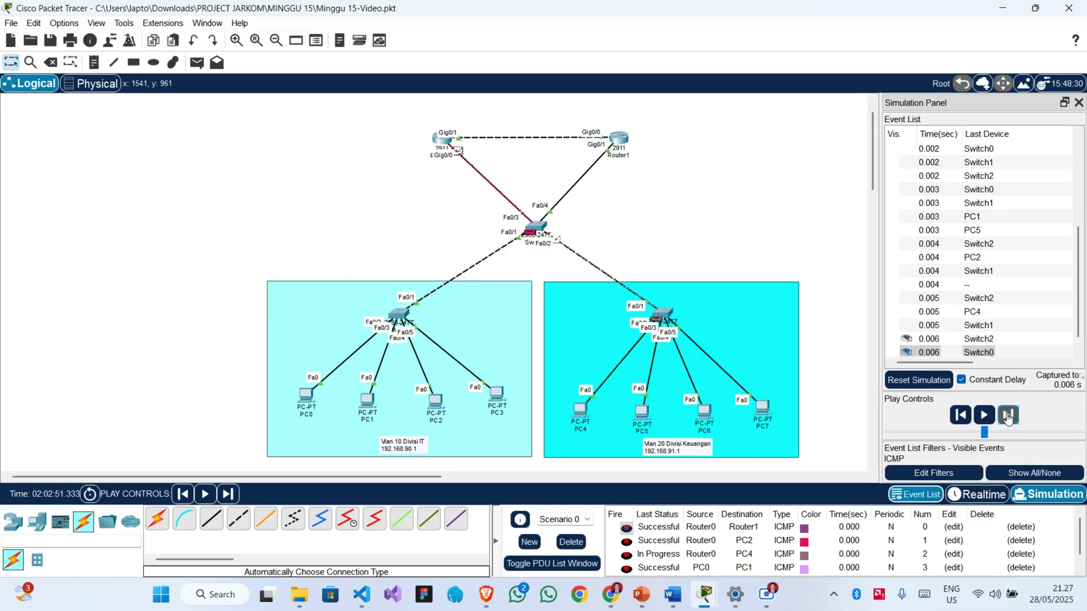
left_click(1008, 417)
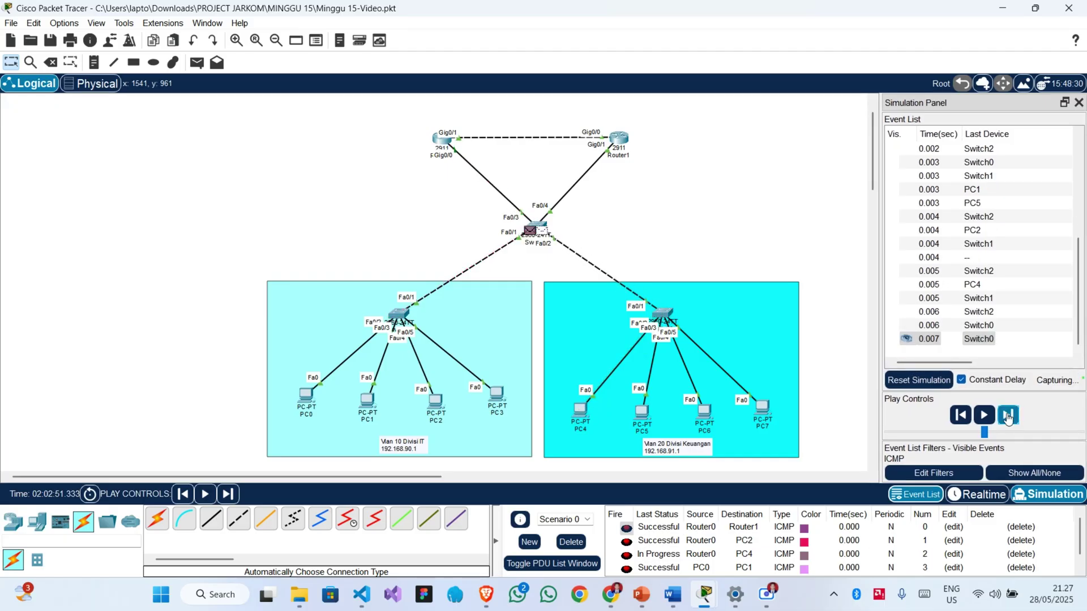